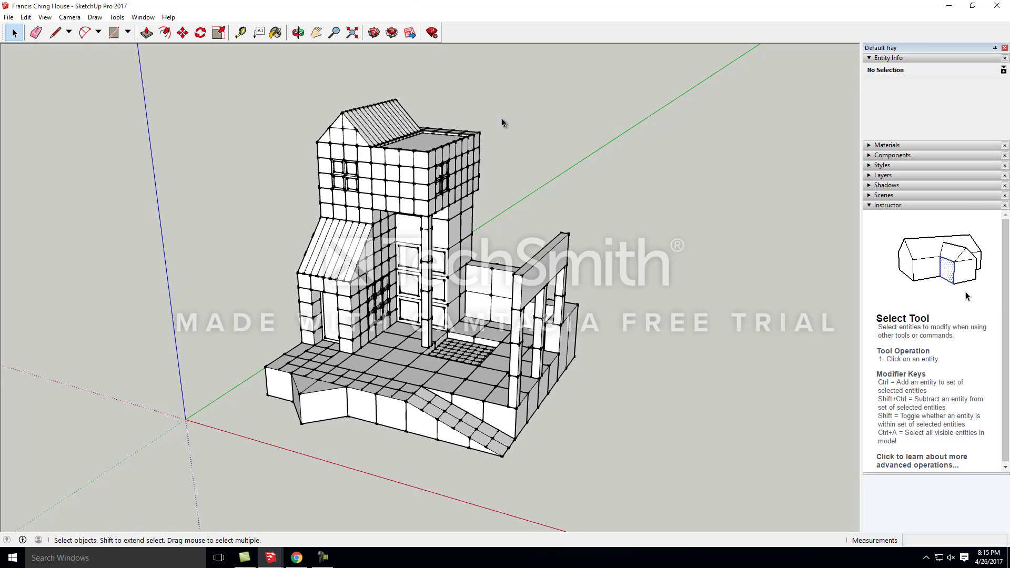
{"action": "middle_click_drag", "start_coordinate": [667, 329], "coordinate": [573, 372]}
{"action": "scroll", "coordinate": [587, 371], "scroll_direction": "down", "scroll_amount": 3}
{"action": "scroll", "coordinate": [574, 371], "scroll_direction": "up", "scroll_amount": 4}
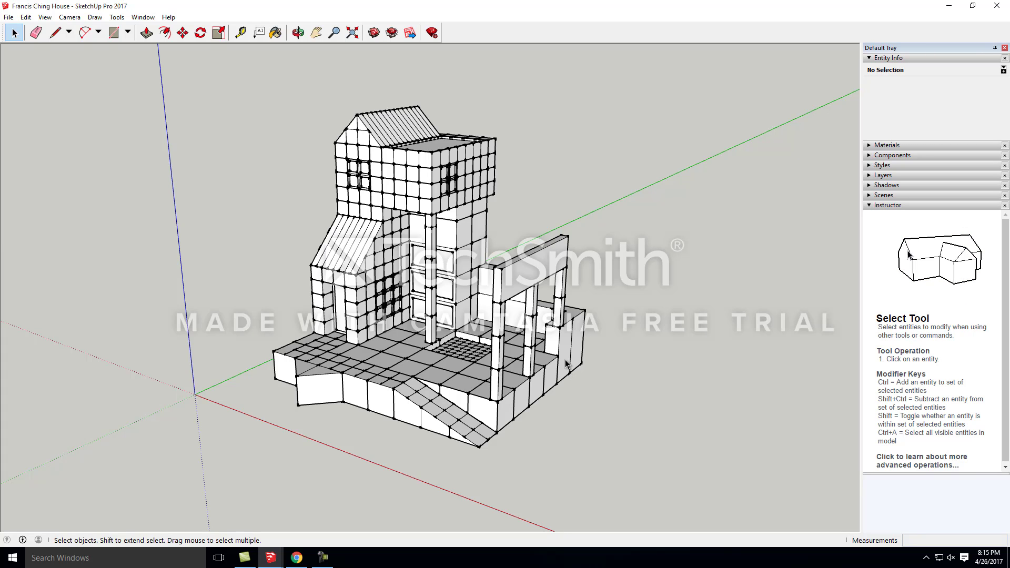
{"action": "scroll", "coordinate": [380, 279], "scroll_direction": "up", "scroll_amount": 3}
{"action": "scroll", "coordinate": [461, 373], "scroll_direction": "down", "scroll_amount": 1}
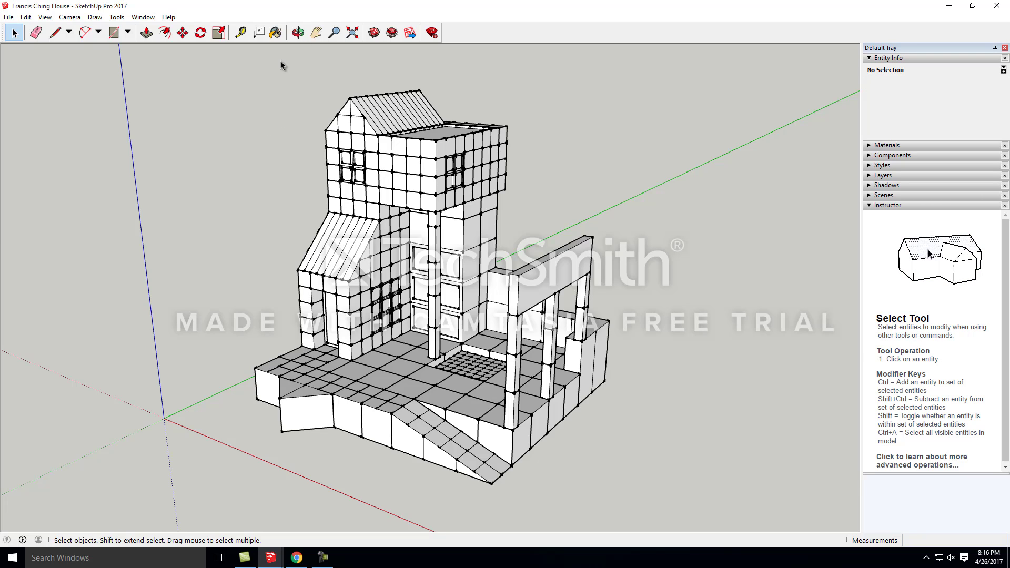
Open the scene manager and frame the whole house in a raised perspective from its front corner
{"action": "left_click", "coordinate": [882, 195]}
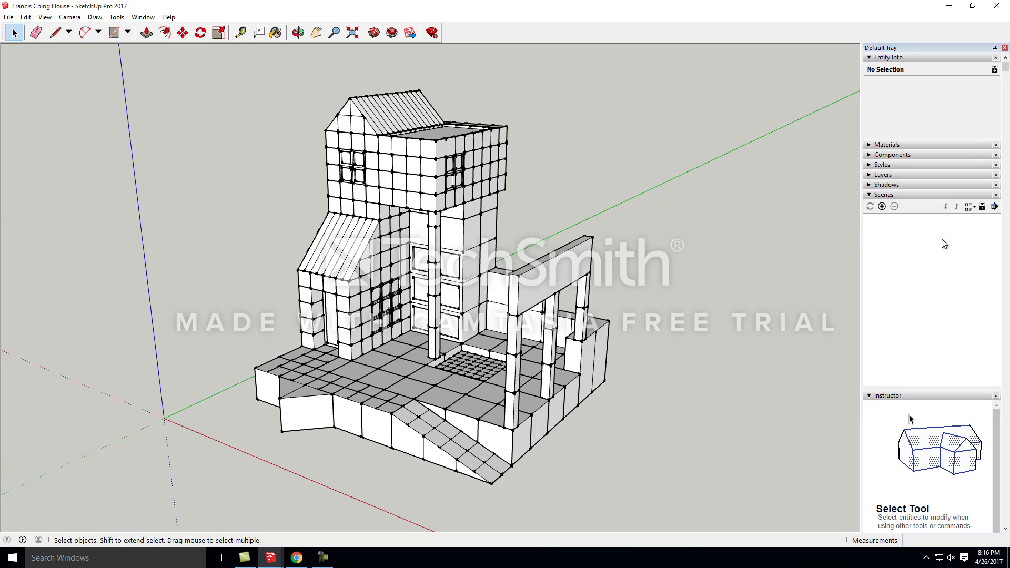
{"action": "scroll", "coordinate": [627, 212], "scroll_direction": "down", "scroll_amount": 2}
{"action": "middle_click_drag", "start_coordinate": [634, 332], "coordinate": [684, 339]}
{"action": "scroll", "coordinate": [646, 299], "scroll_direction": "up", "scroll_amount": 3}
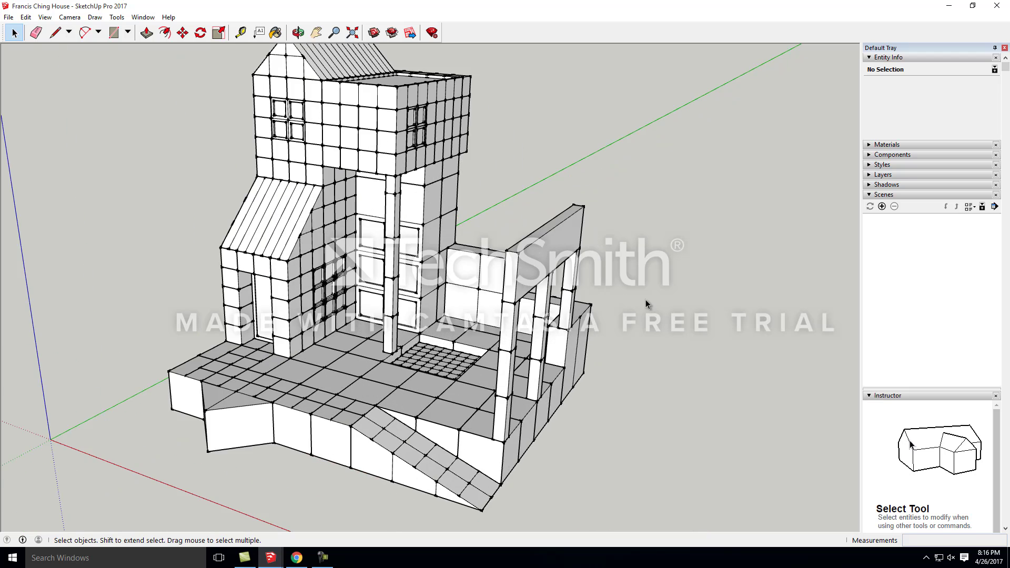
{"action": "scroll", "coordinate": [645, 299], "scroll_direction": "down", "scroll_amount": 3}
{"action": "scroll", "coordinate": [510, 248], "scroll_direction": "up", "scroll_amount": 1}
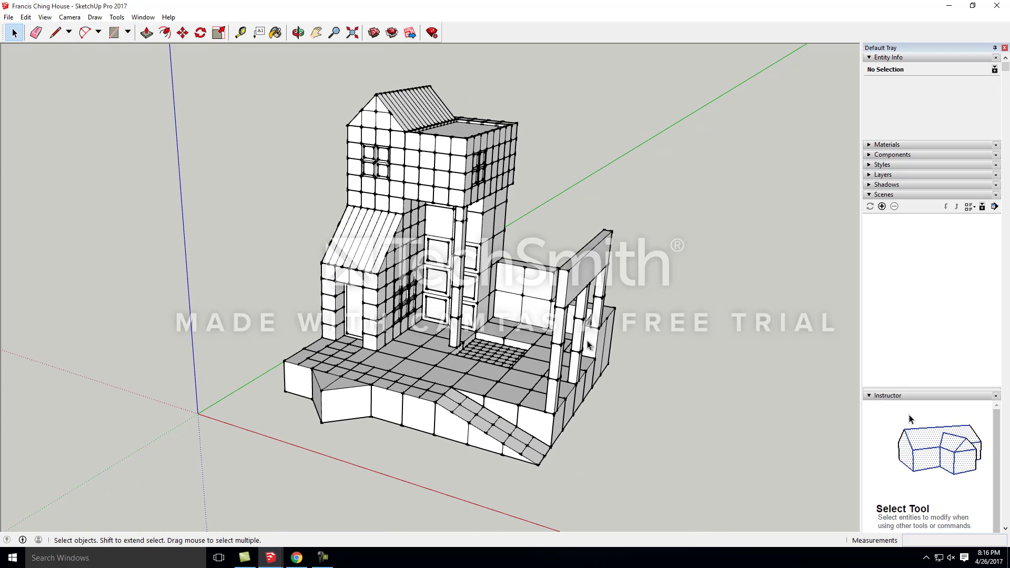
{"action": "scroll", "coordinate": [611, 381], "scroll_direction": "up", "scroll_amount": 2}
{"action": "scroll", "coordinate": [611, 377], "scroll_direction": "down", "scroll_amount": 2}
{"action": "middle_click_drag", "start_coordinate": [633, 389], "coordinate": [570, 387]}
{"action": "scroll", "coordinate": [633, 391], "scroll_direction": "up", "scroll_amount": 1}
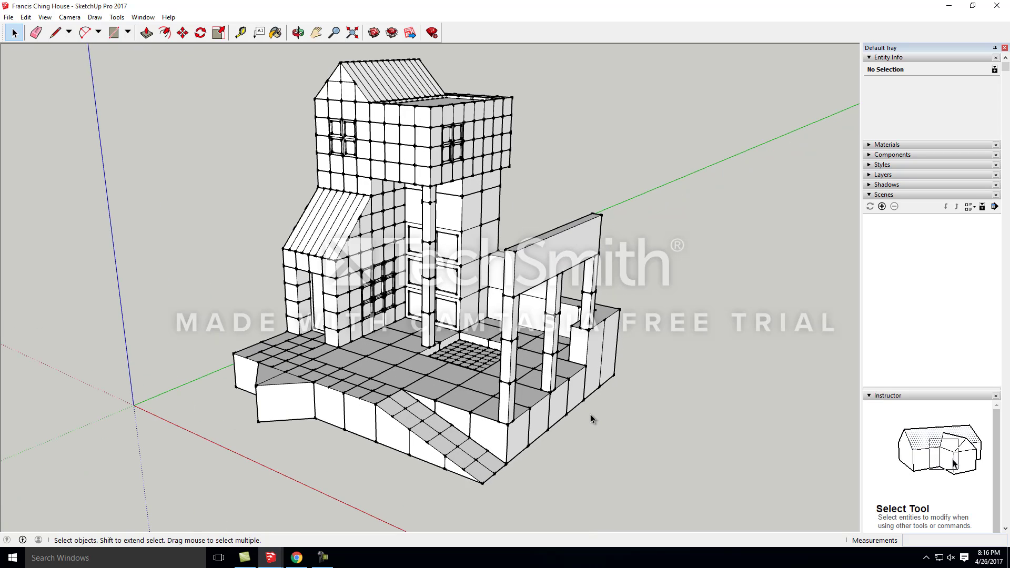
{"action": "scroll", "coordinate": [590, 413], "scroll_direction": "down", "scroll_amount": 3}
{"action": "middle_click_drag", "start_coordinate": [589, 413], "coordinate": [702, 409], "text": "shift"}
{"action": "middle_click_drag", "start_coordinate": [632, 398], "coordinate": [587, 412]}
{"action": "scroll", "coordinate": [242, 339], "scroll_direction": "down", "scroll_amount": 1}
{"action": "scroll", "coordinate": [483, 425], "scroll_direction": "up", "scroll_amount": 2}
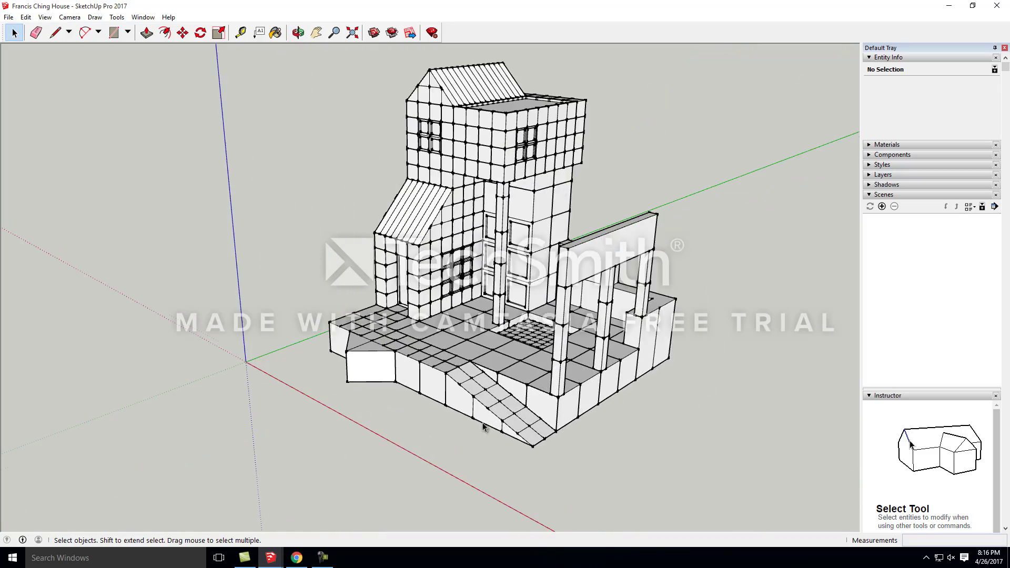
{"action": "middle_click_drag", "start_coordinate": [504, 438], "coordinate": [558, 447]}
{"action": "scroll", "coordinate": [207, 392], "scroll_direction": "down", "scroll_amount": 2}
{"action": "scroll", "coordinate": [422, 374], "scroll_direction": "up", "scroll_amount": 2}
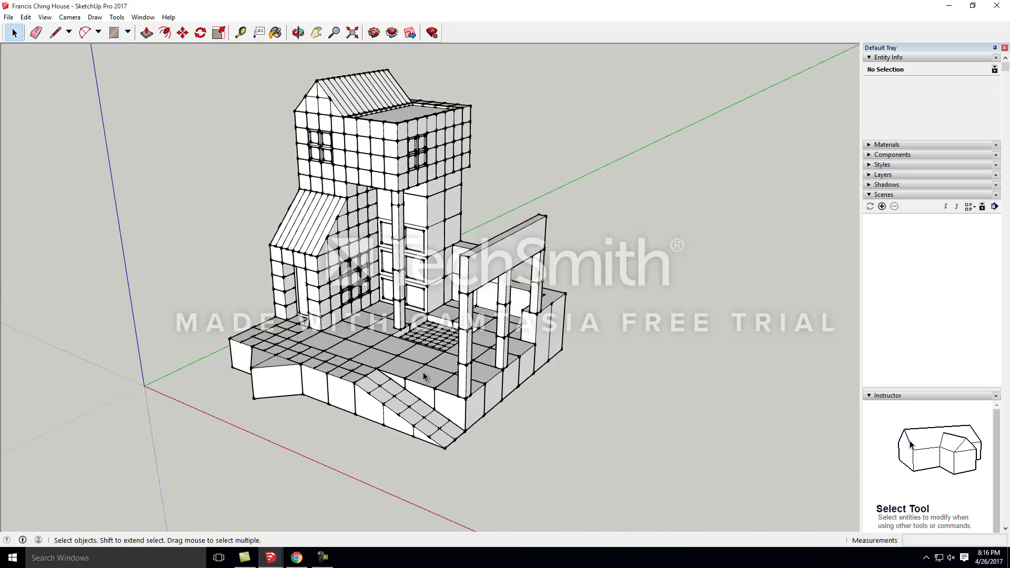
{"action": "middle_click_drag", "start_coordinate": [424, 377], "coordinate": [456, 389]}
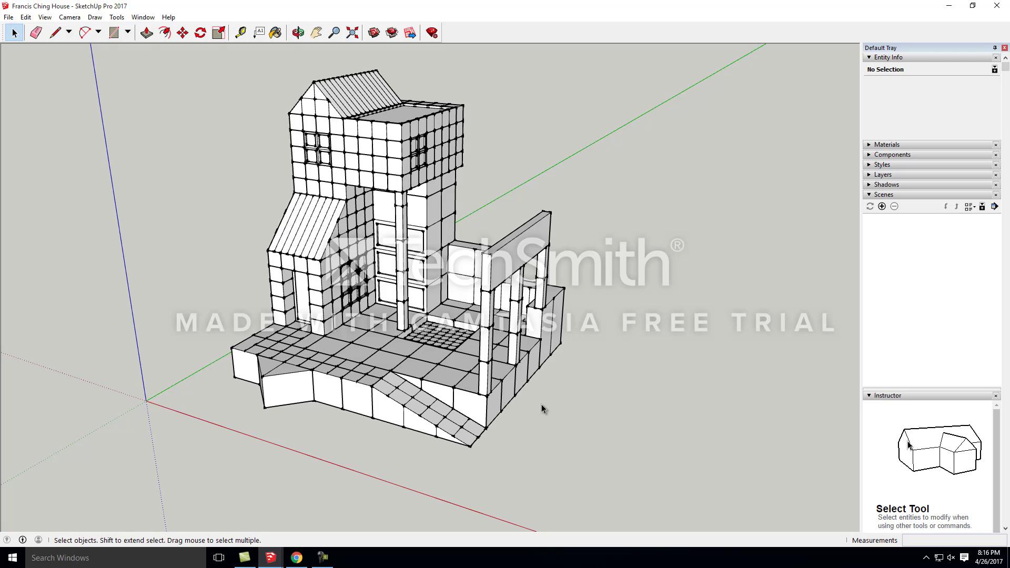
{"action": "scroll", "coordinate": [547, 395], "scroll_direction": "down", "scroll_amount": 2}
{"action": "scroll", "coordinate": [456, 301], "scroll_direction": "up", "scroll_amount": 3}
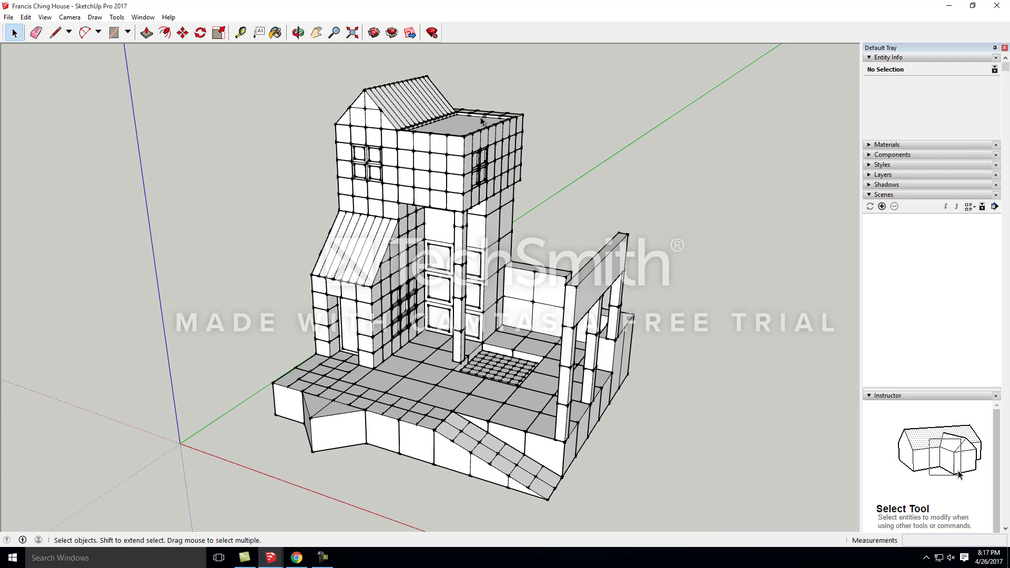
Add a scene of the current perspective view and rename it Perspective 1
{"action": "left_click", "coordinate": [882, 207]}
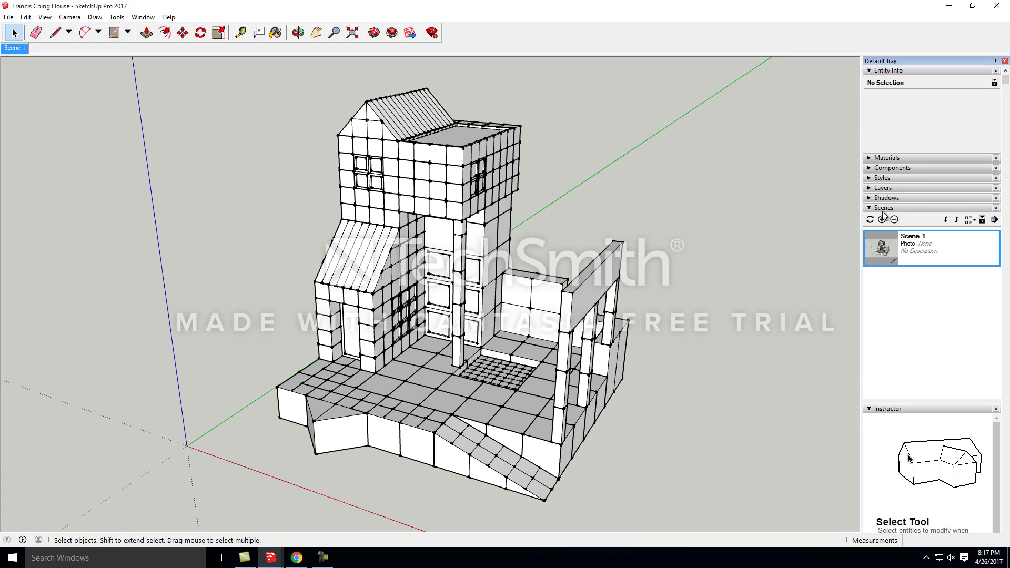
{"action": "right_click", "coordinate": [921, 244]}
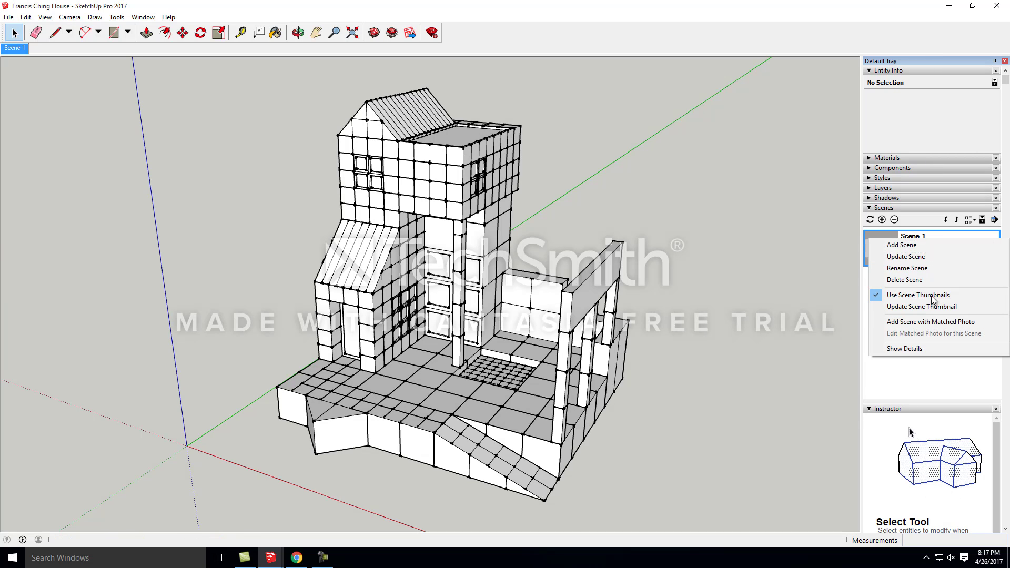
{"action": "left_click", "coordinate": [920, 268]}
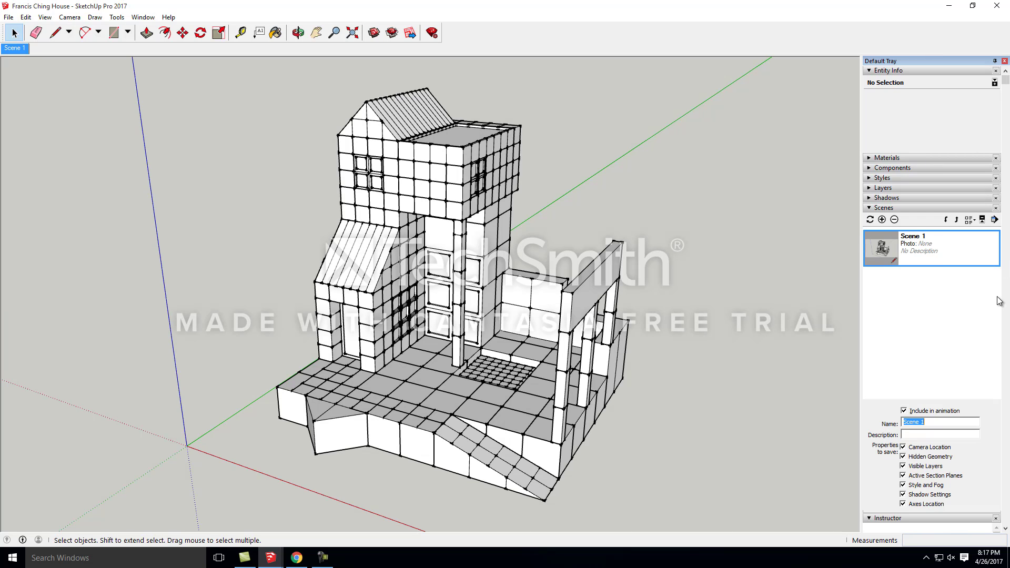
{"action": "scroll", "coordinate": [929, 435], "scroll_direction": "down", "scroll_amount": 2}
{"action": "scroll", "coordinate": [930, 435], "scroll_direction": "down", "scroll_amount": 2}
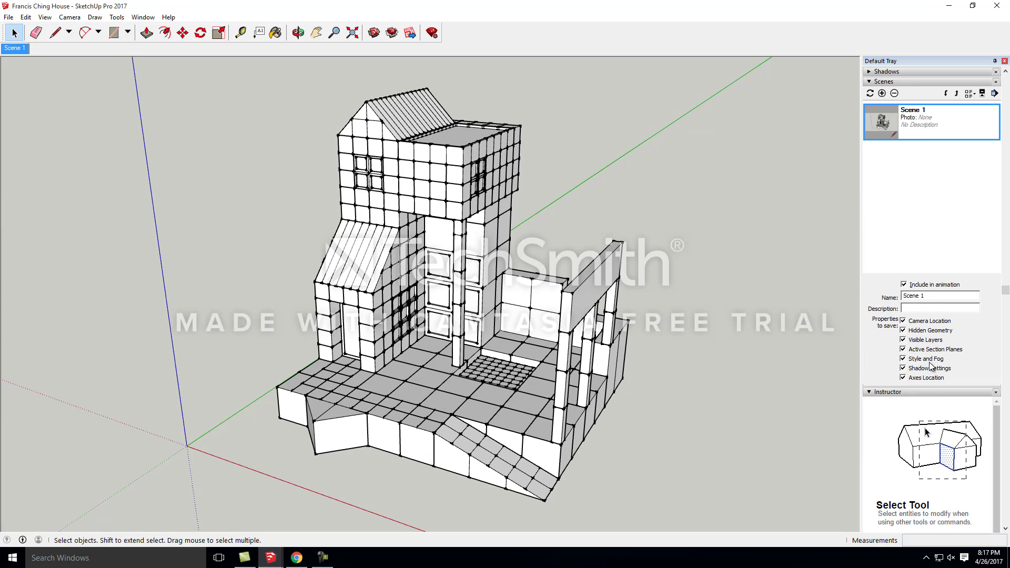
{"action": "left_click_drag", "start_coordinate": [929, 296], "coordinate": [890, 300]}
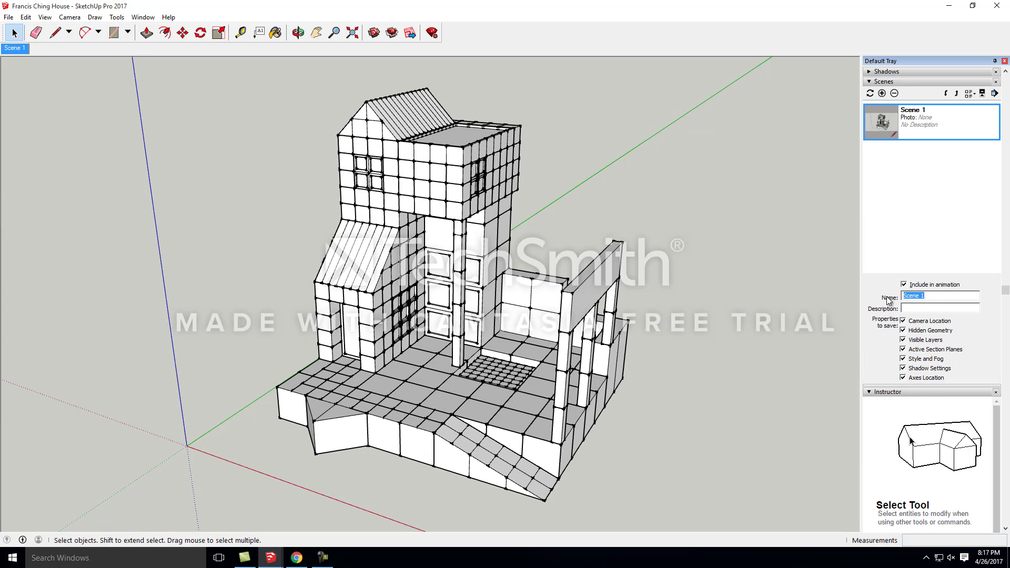
{"action": "type", "text": "Perspe"}
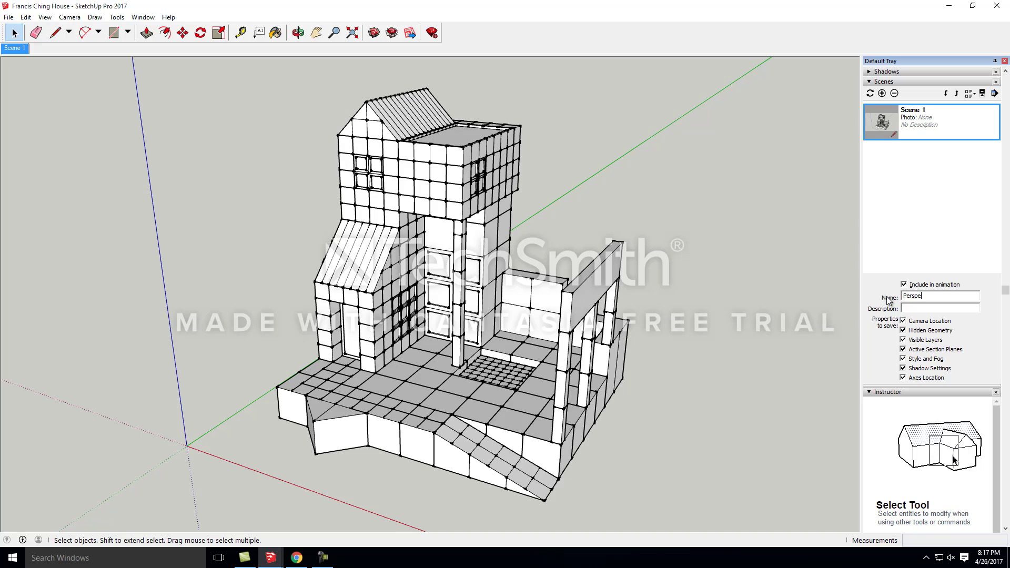
{"action": "type", "text": "ctive 1"}
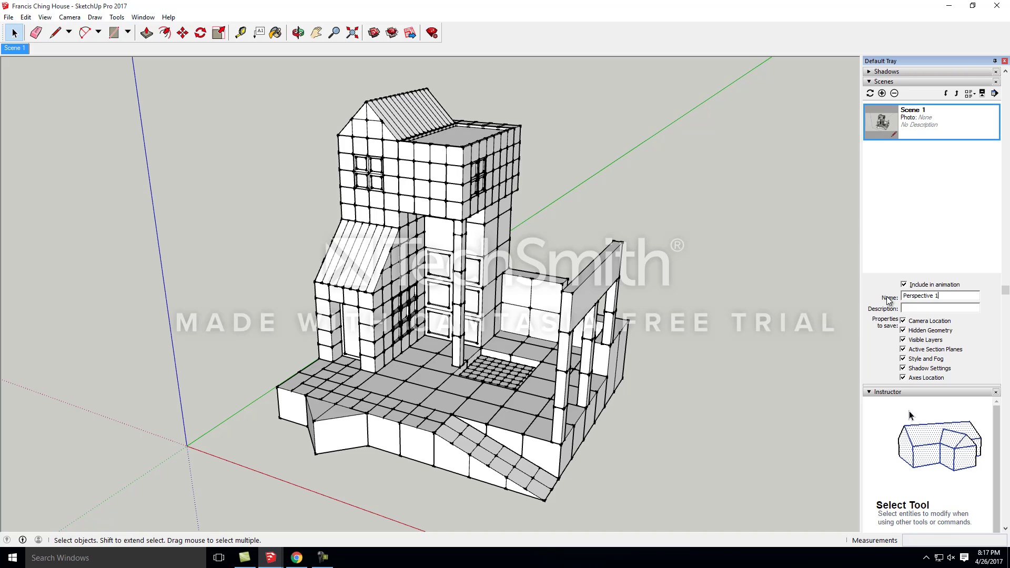
Exclude the camera location from the properties saved with the Perspective 1 scene
{"action": "left_click", "coordinate": [970, 321]}
{"action": "scroll", "coordinate": [706, 272], "scroll_direction": "down", "scroll_amount": 1}
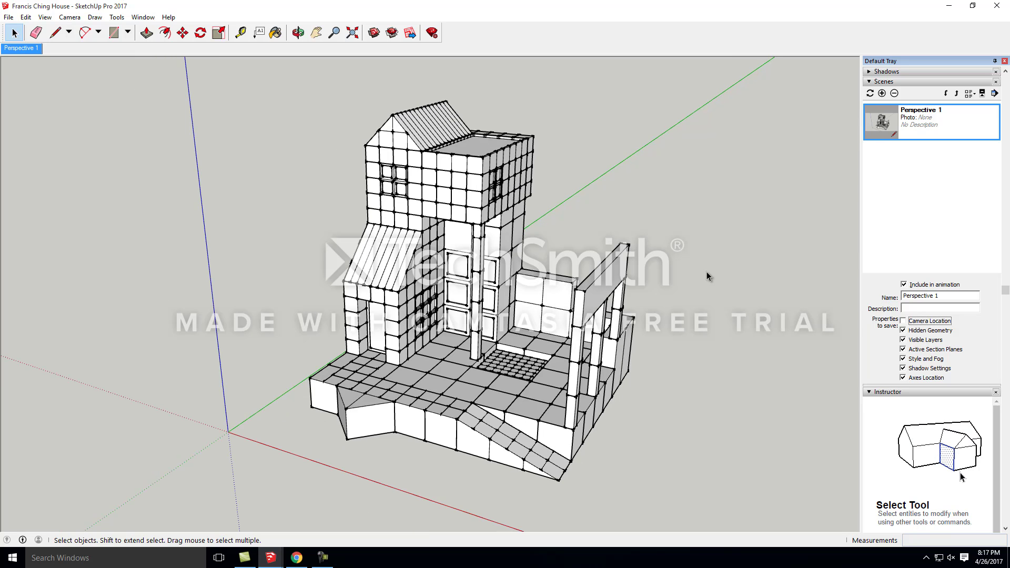
{"action": "middle_click_drag", "start_coordinate": [698, 348], "coordinate": [633, 378]}
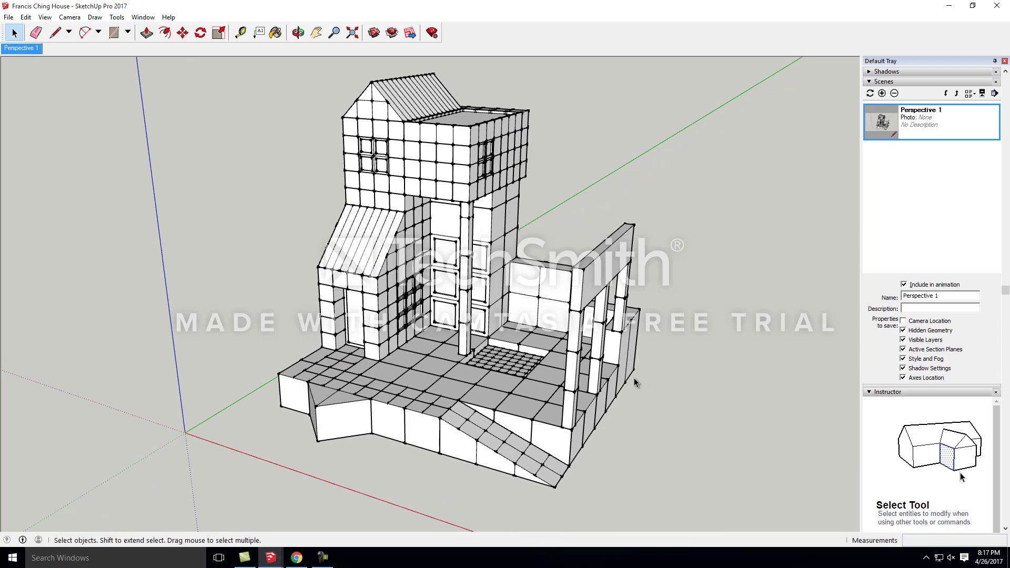
{"action": "scroll", "coordinate": [634, 378], "scroll_direction": "down", "scroll_amount": 1}
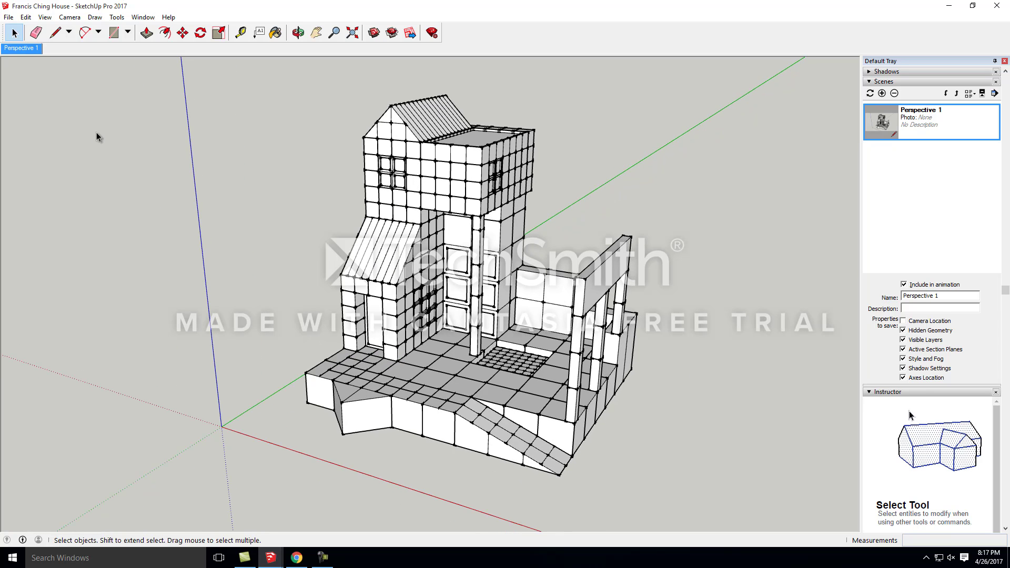
Turn on shadows and inspect how they fall around the house from another angle
{"action": "left_click", "coordinate": [45, 17]}
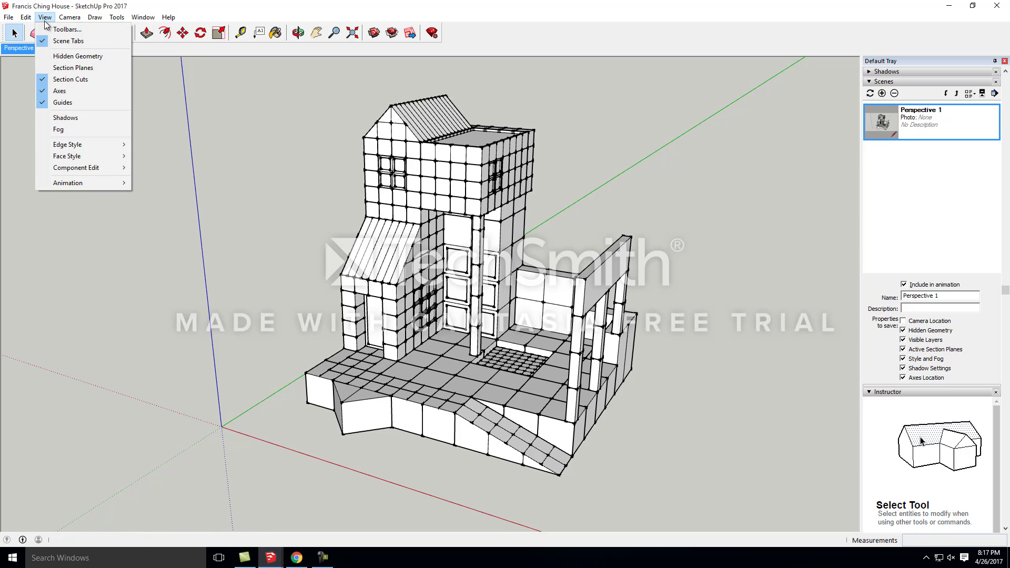
{"action": "left_click", "coordinate": [72, 118]}
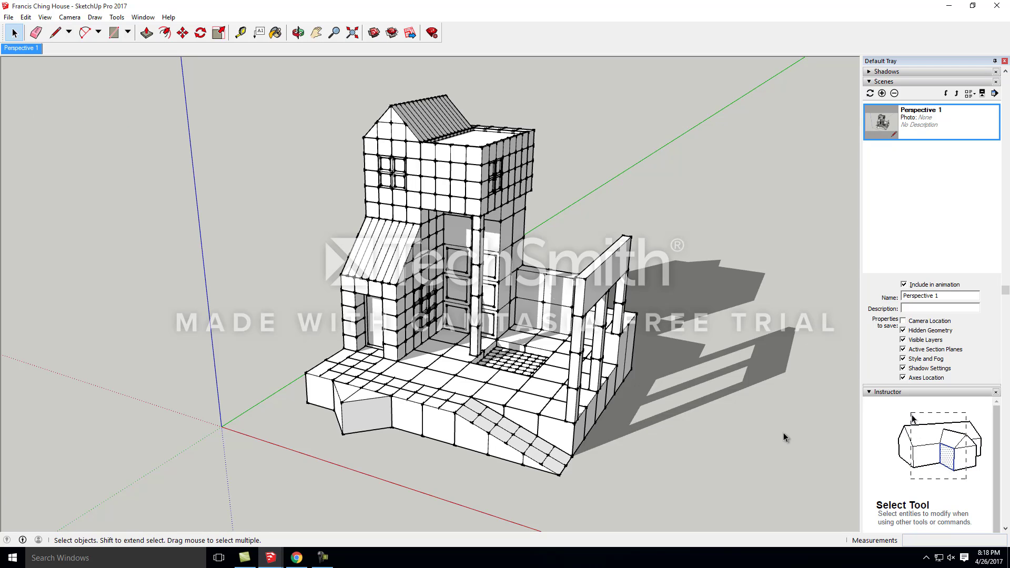
{"action": "scroll", "coordinate": [784, 437], "scroll_direction": "up", "scroll_amount": 2}
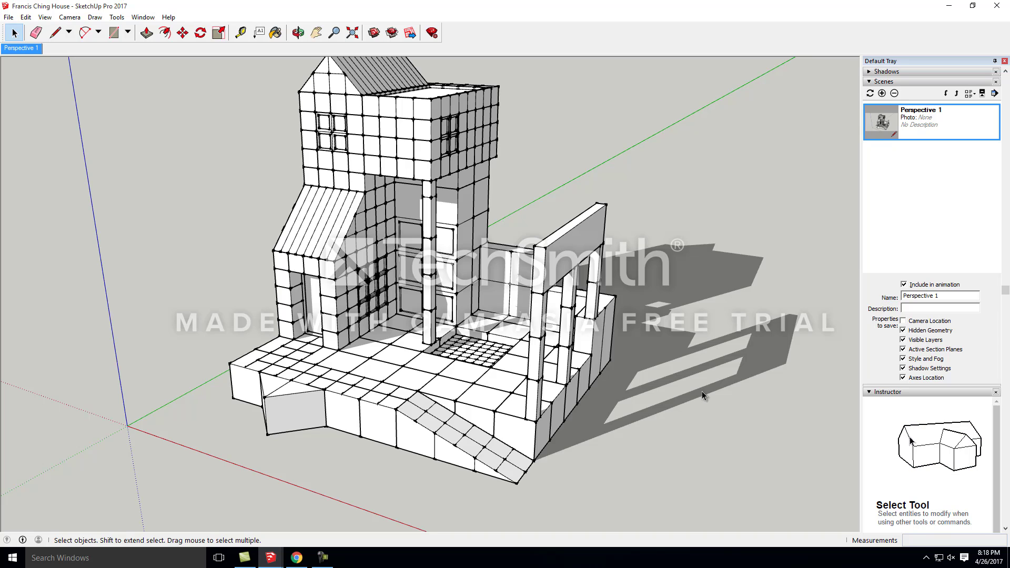
{"action": "scroll", "coordinate": [733, 345], "scroll_direction": "down", "scroll_amount": 3}
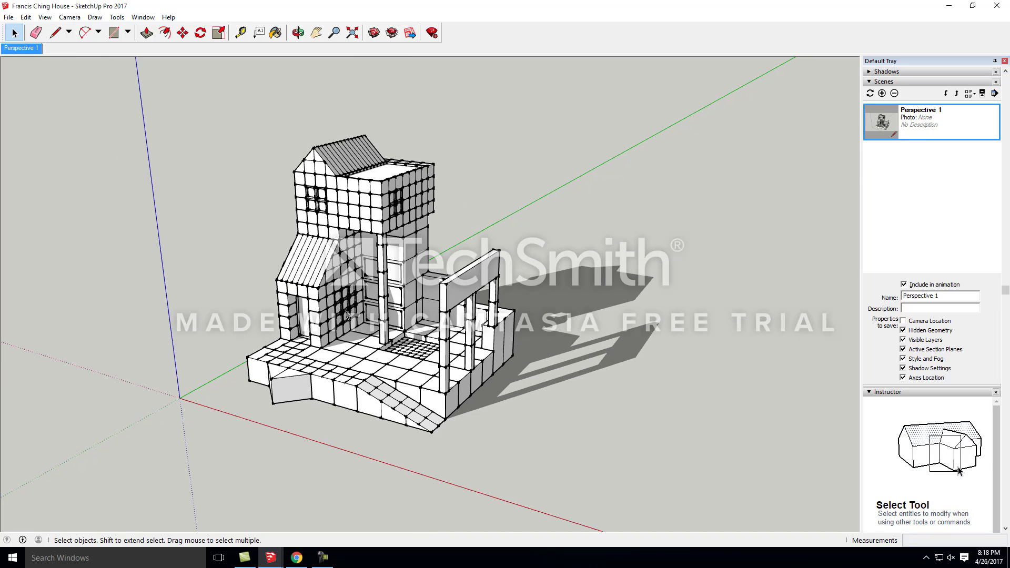
{"action": "middle_click_drag", "start_coordinate": [734, 345], "coordinate": [526, 379]}
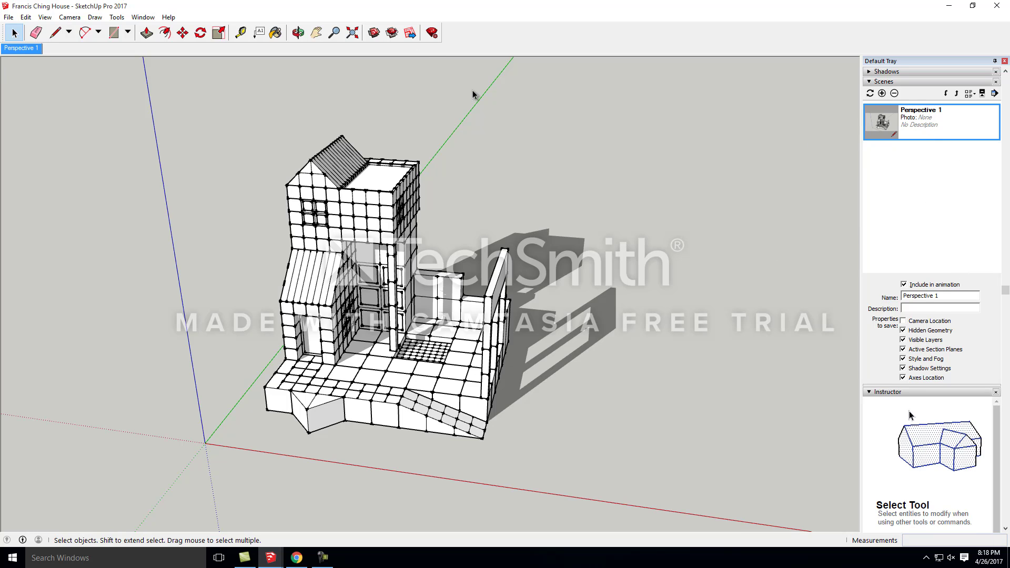
Recall the Perspective 1 scene and update it with the current view settings
{"action": "double_click", "coordinate": [924, 112]}
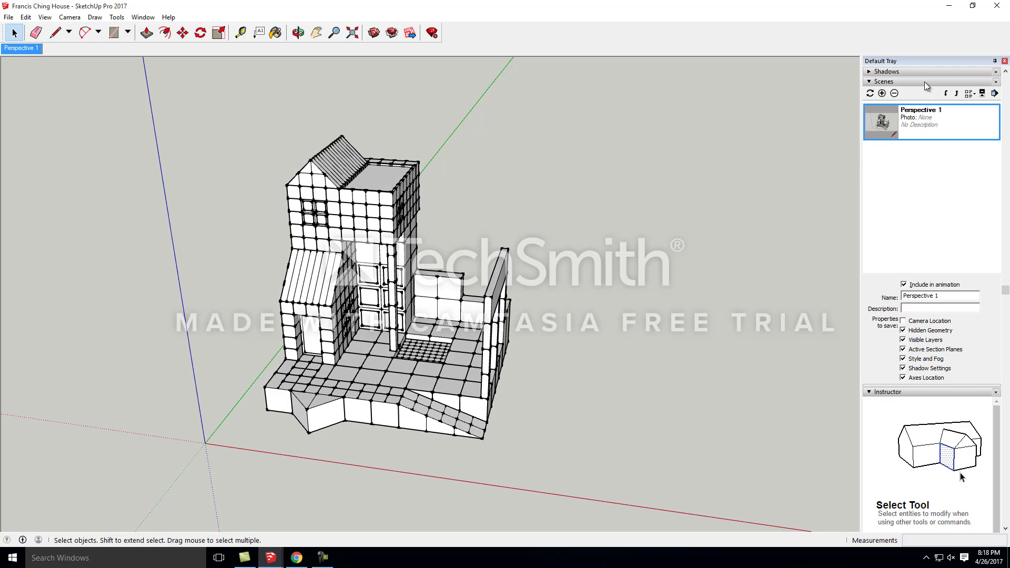
{"action": "right_click", "coordinate": [924, 113]}
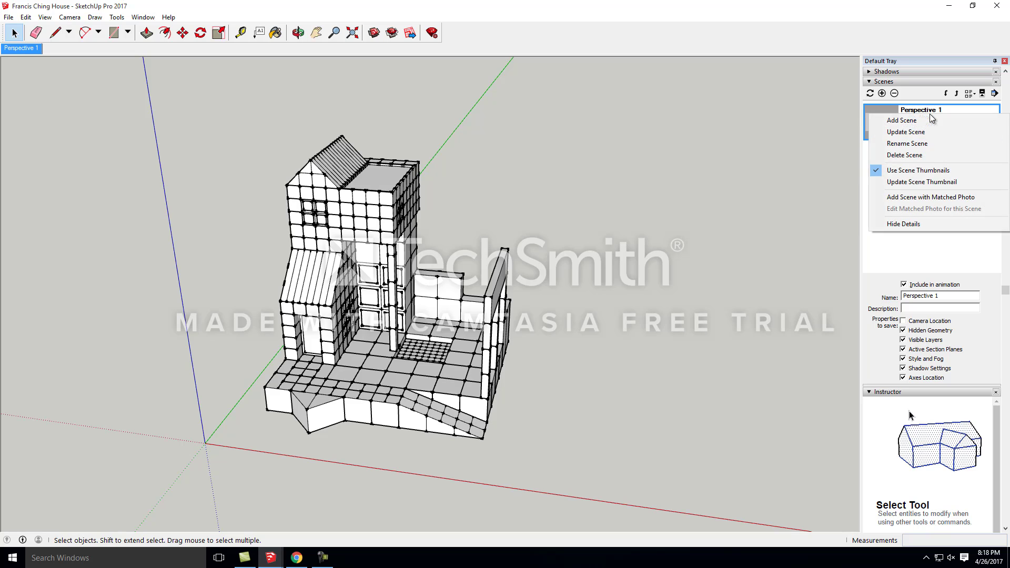
{"action": "left_click", "coordinate": [929, 134]}
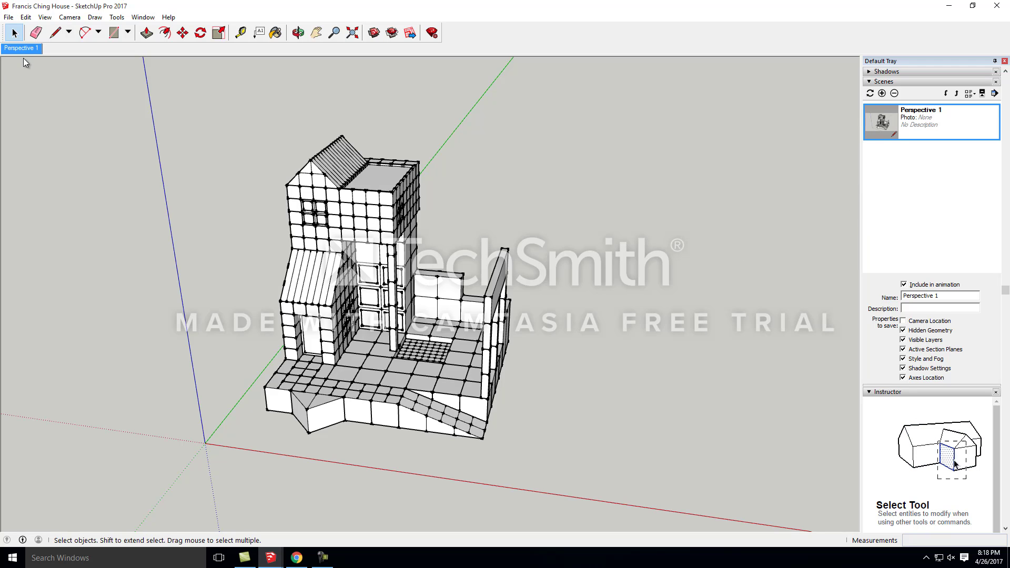
Delete the Perspective 1 scene
{"action": "scroll", "coordinate": [559, 352], "scroll_direction": "down", "scroll_amount": 3}
{"action": "middle_click_drag", "start_coordinate": [575, 378], "coordinate": [524, 379], "text": "shift"}
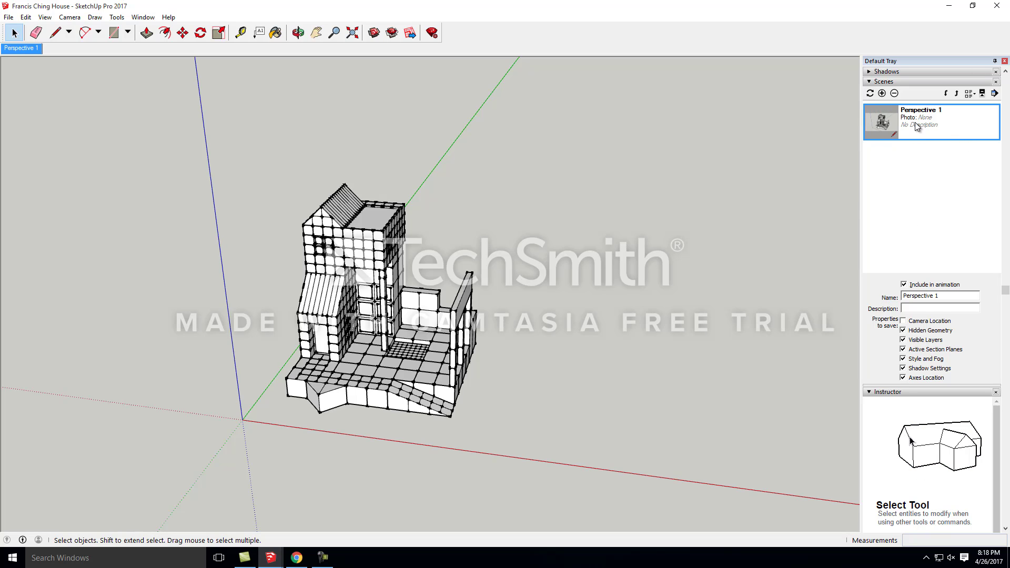
{"action": "scroll", "coordinate": [973, 200], "scroll_direction": "up", "scroll_amount": 3}
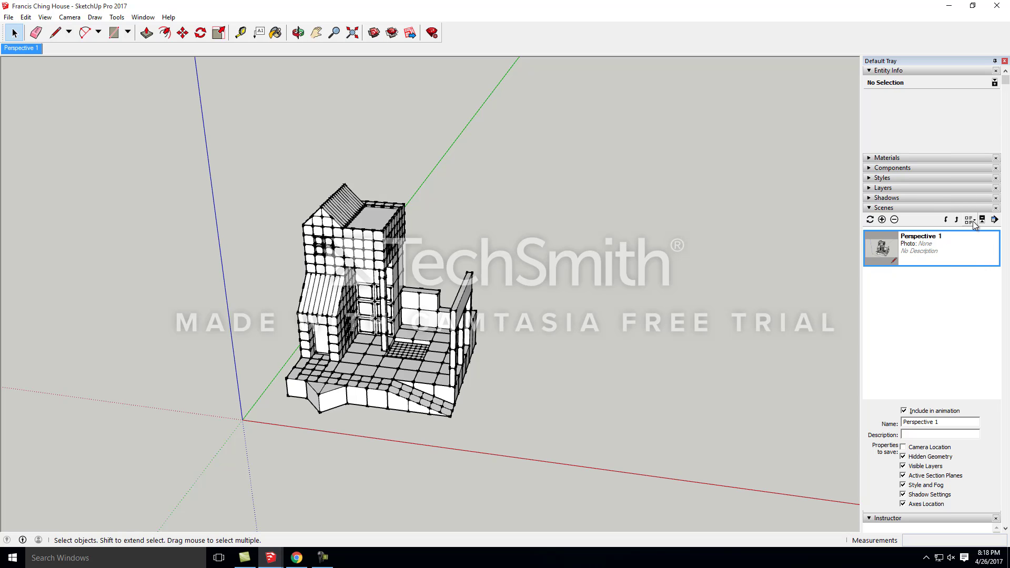
{"action": "right_click", "coordinate": [942, 248]}
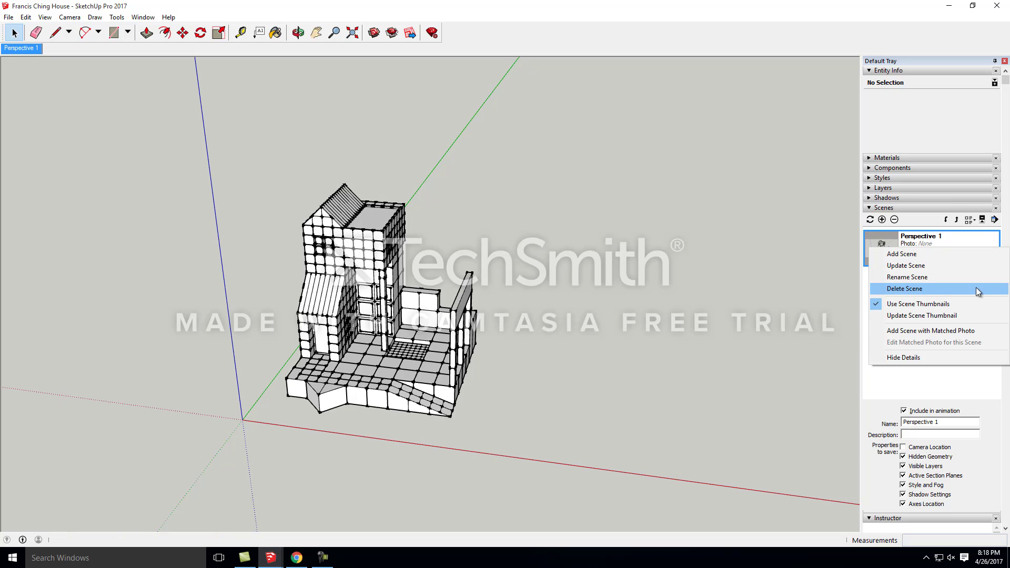
{"action": "left_click", "coordinate": [942, 293]}
{"action": "left_click", "coordinate": [508, 305]}
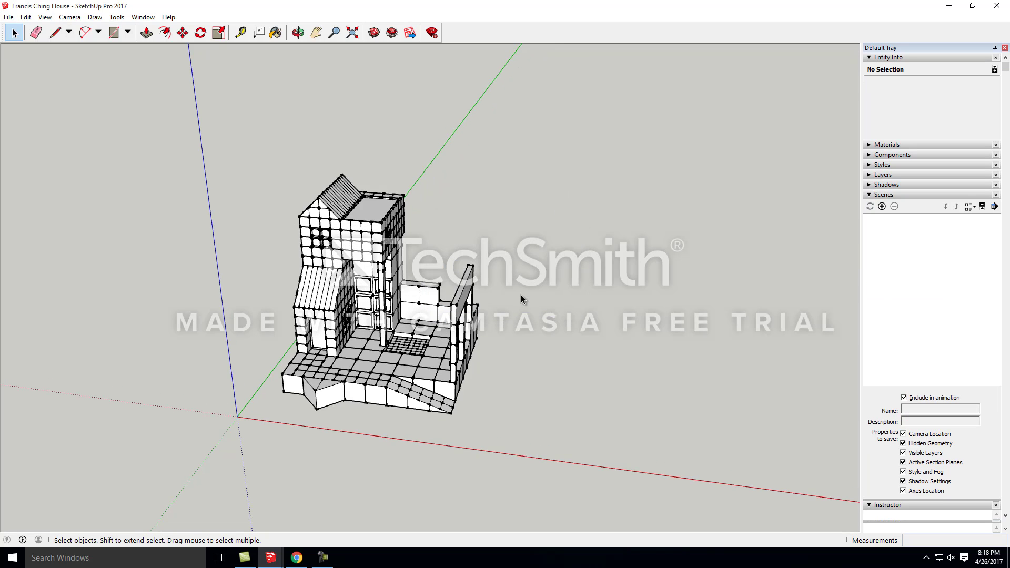
Turn on shadows with the whole house framed in the raised front-corner perspective
{"action": "middle_click_drag", "start_coordinate": [589, 374], "coordinate": [422, 350]}
{"action": "scroll", "coordinate": [430, 362], "scroll_direction": "down", "scroll_amount": 2}
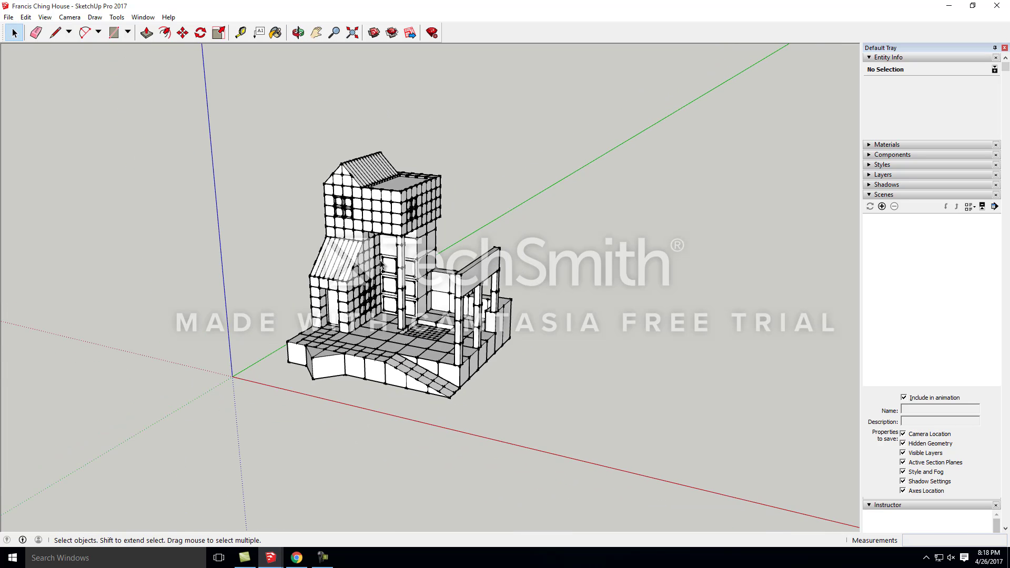
{"action": "scroll", "coordinate": [379, 260], "scroll_direction": "up", "scroll_amount": 2}
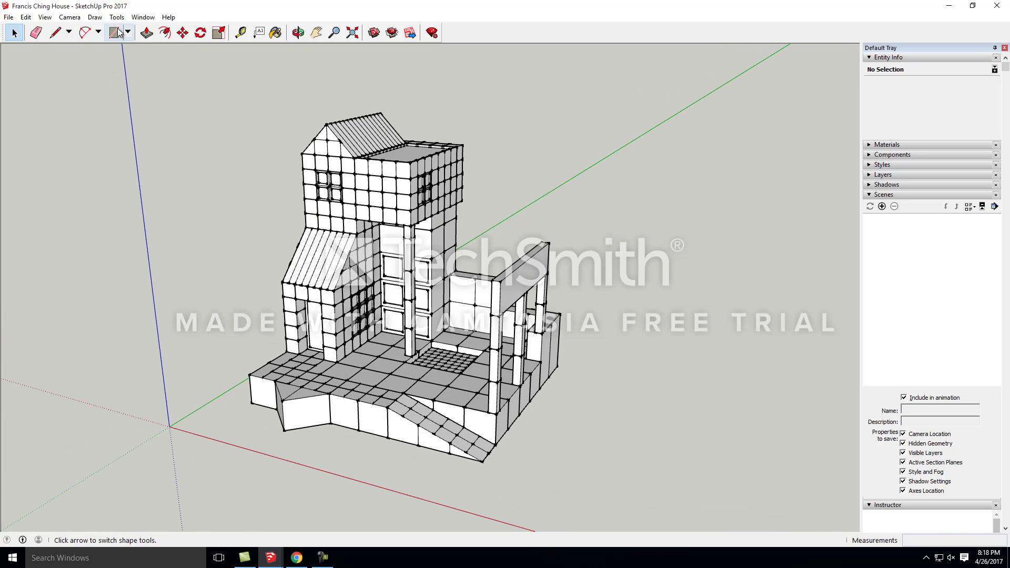
{"action": "left_click", "coordinate": [45, 17]}
{"action": "left_click", "coordinate": [77, 116]}
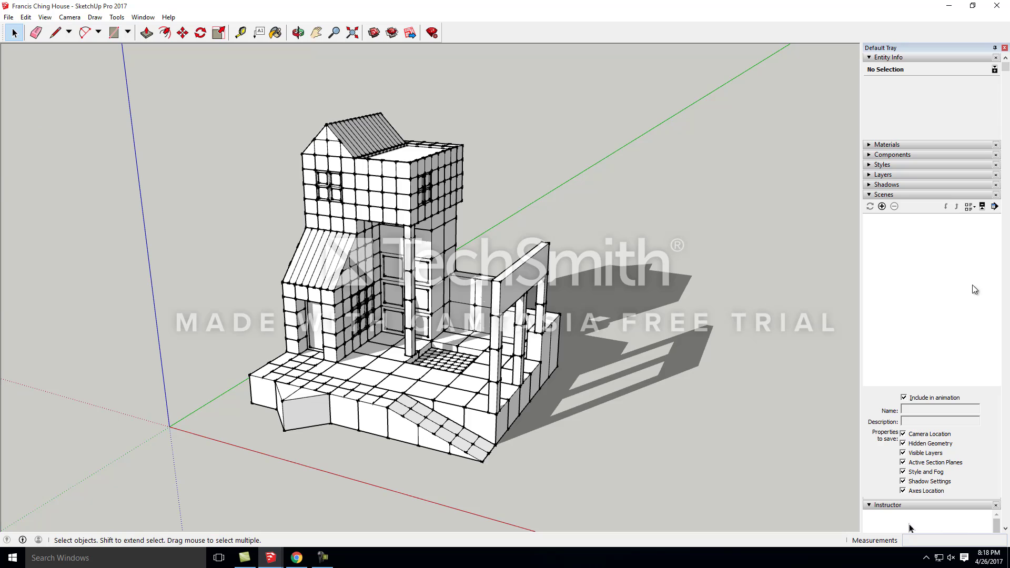
Add a new scene from the current shadowed perspective view and try to rename it Perspective 1
{"action": "left_click", "coordinate": [884, 207]}
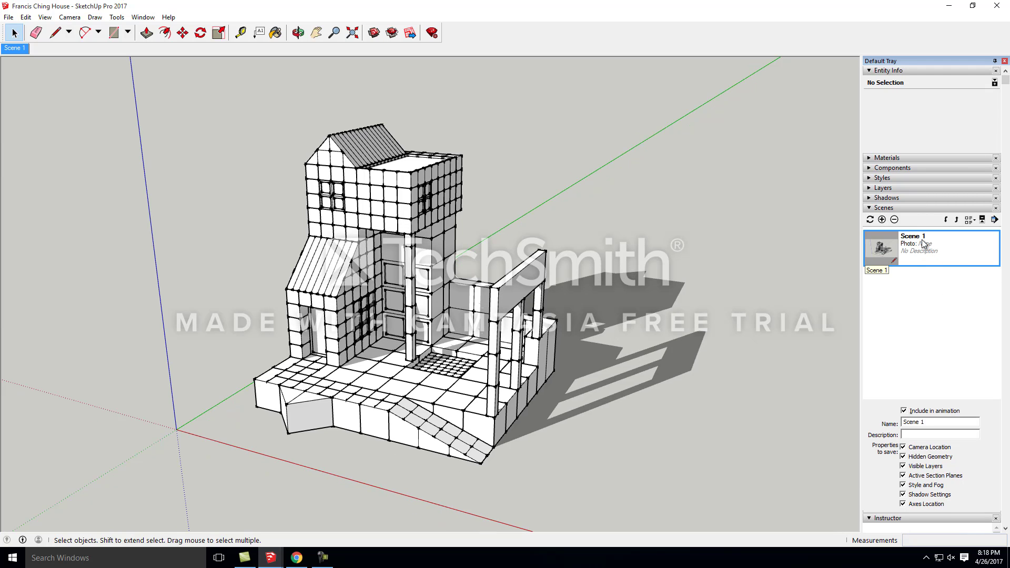
{"action": "right_click", "coordinate": [923, 243]}
{"action": "left_click", "coordinate": [926, 273]}
{"action": "key", "text": "BackSpace"}
{"action": "type", "text": "erspective 1"}
{"action": "left_click", "coordinate": [931, 345]}
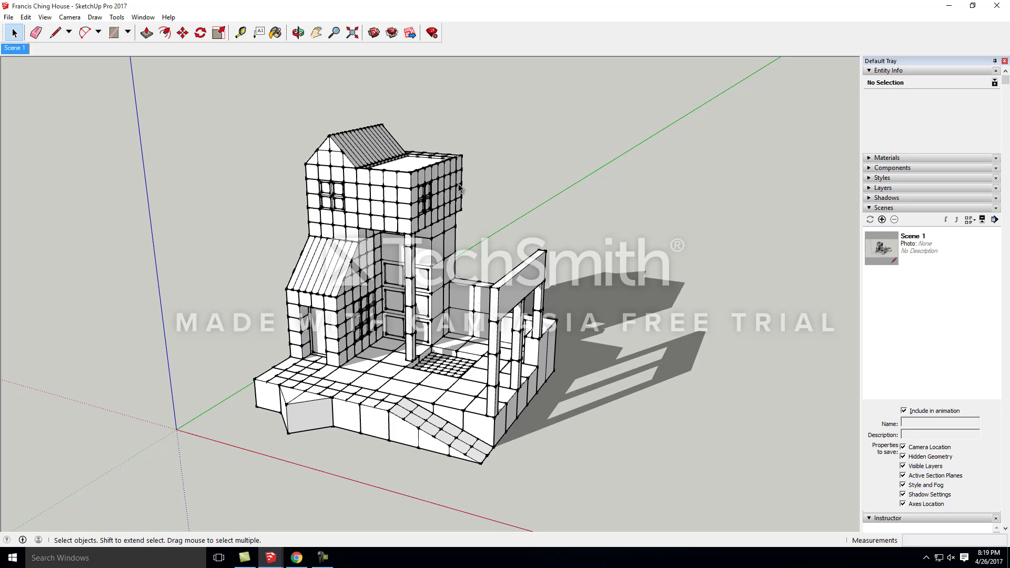
Try the Architectural Design, 3D Printing and Shaded styles from the Default Styles collection on the house
{"action": "left_click", "coordinate": [869, 178]}
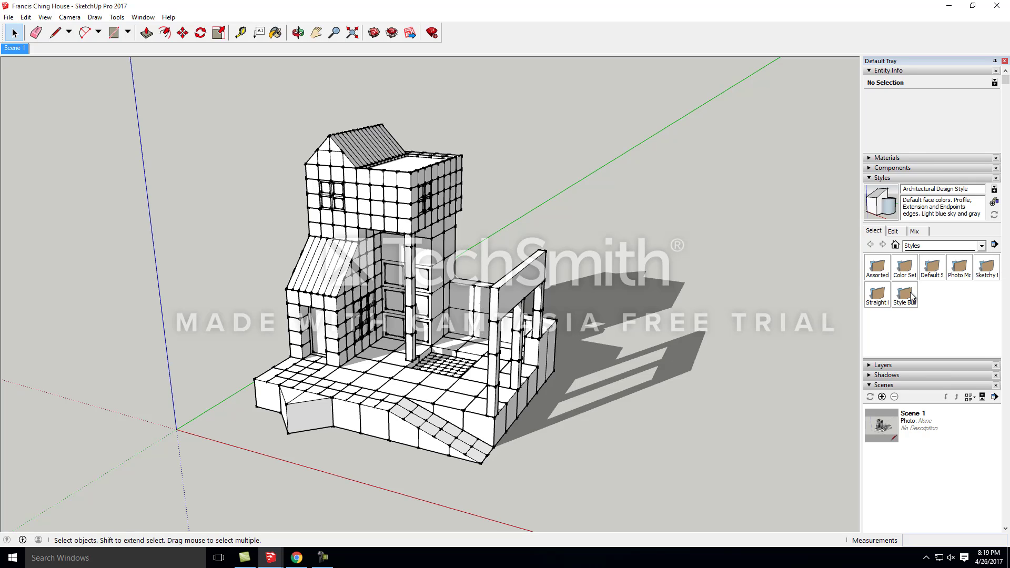
{"action": "left_click", "coordinate": [932, 271]}
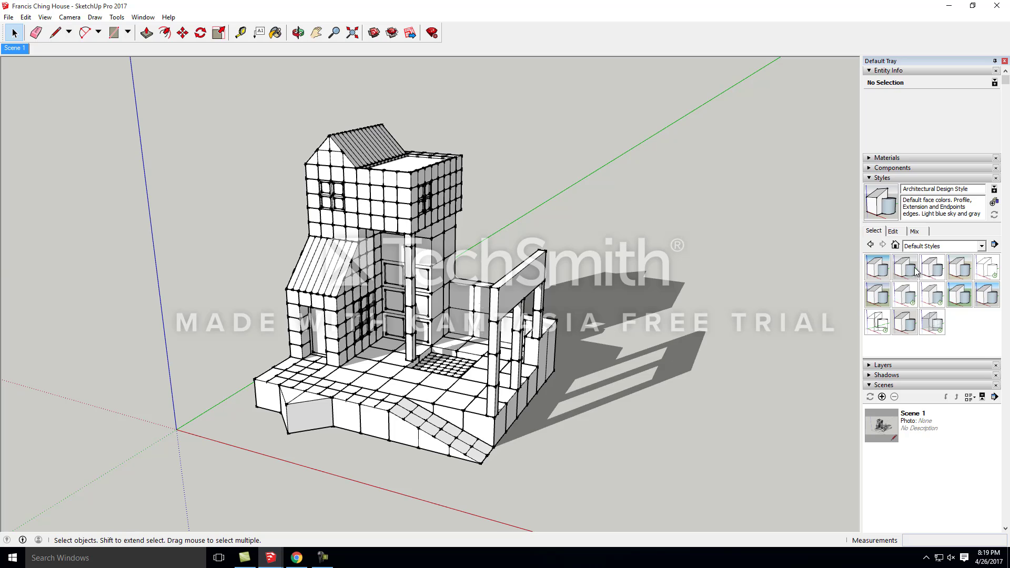
{"action": "left_click", "coordinate": [906, 270]}
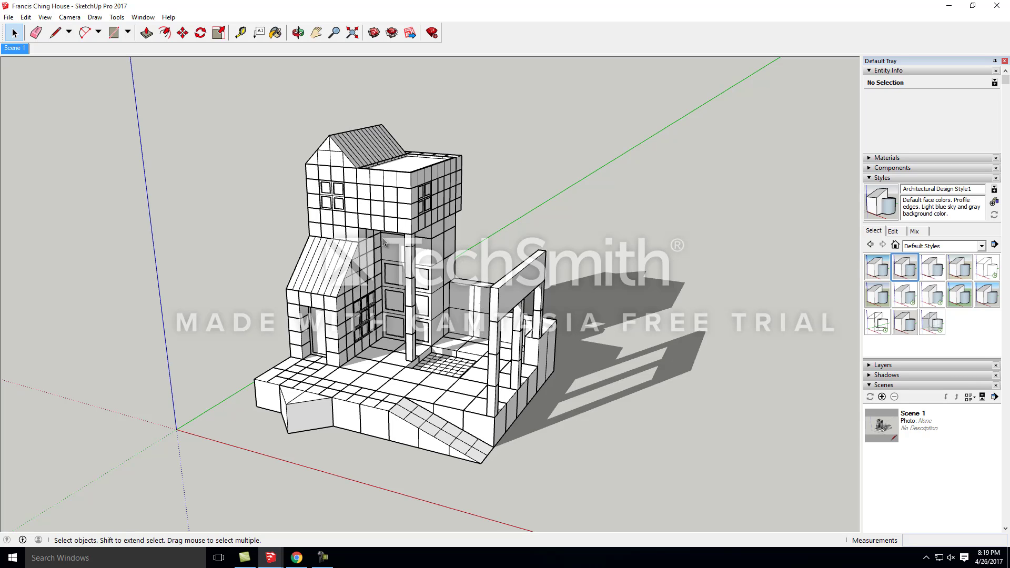
{"action": "left_click", "coordinate": [884, 274]}
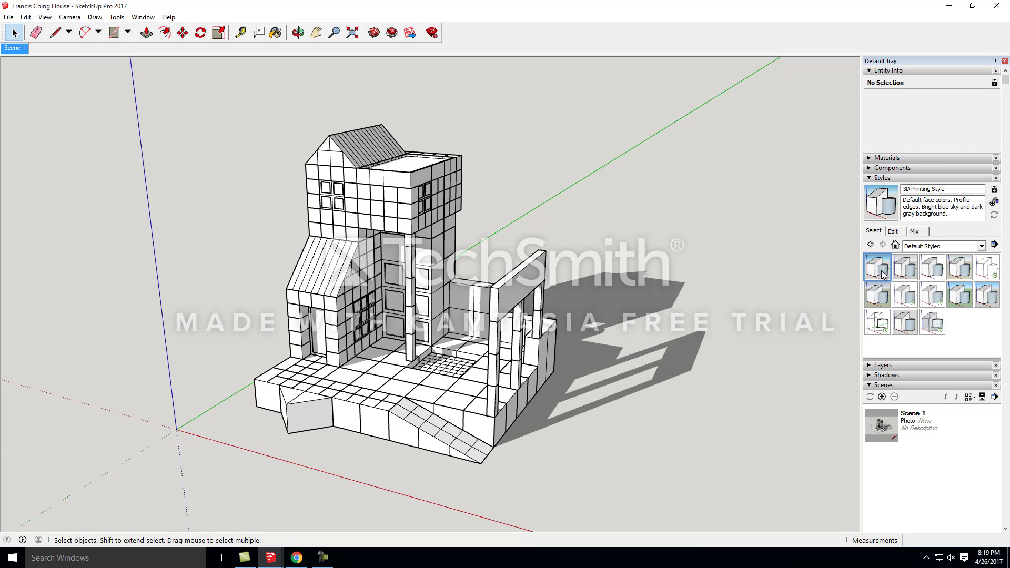
{"action": "left_click", "coordinate": [912, 298]}
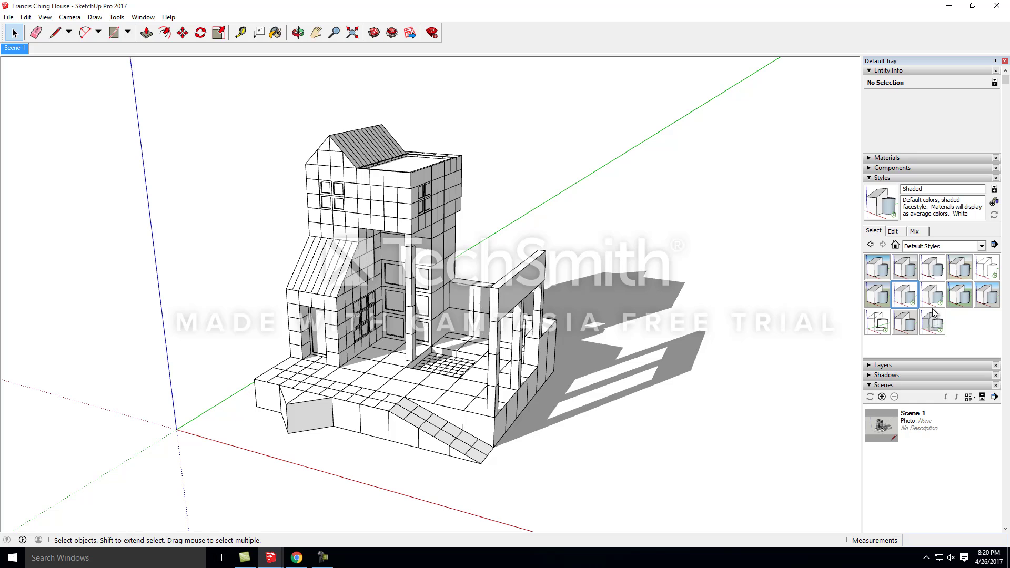
Compare Simple Style, Urban Planning Style and Shaded with textures on the house, finishing on Urban Planning Style
{"action": "left_click", "coordinate": [960, 296]}
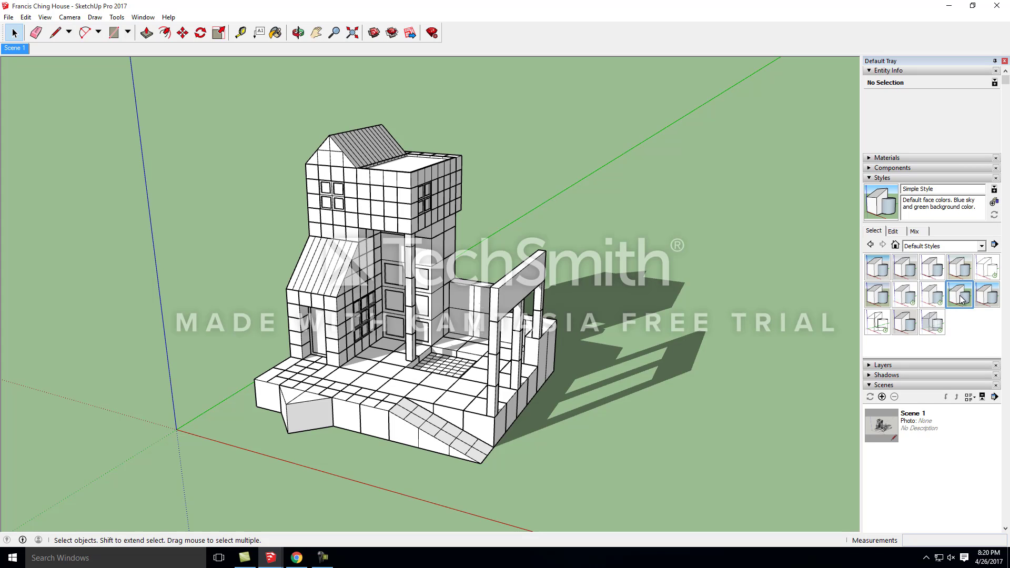
{"action": "left_click", "coordinate": [996, 301]}
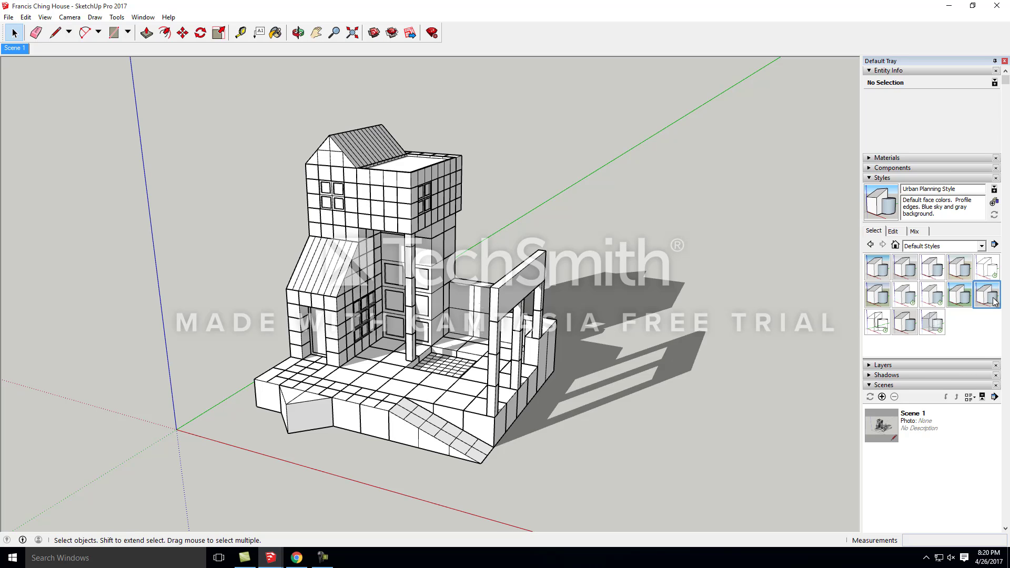
{"action": "left_click", "coordinate": [966, 299]}
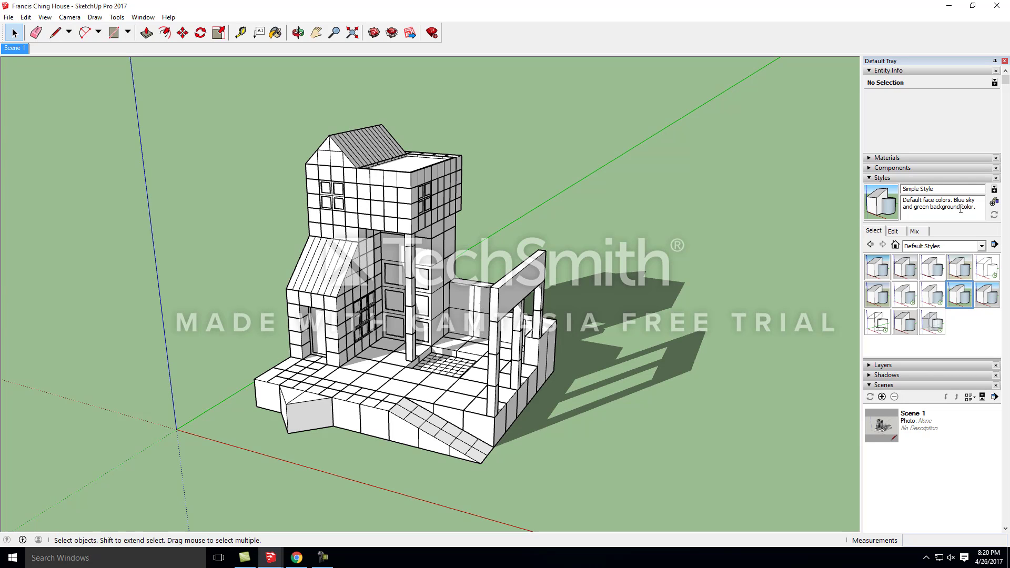
{"action": "left_click", "coordinate": [937, 302]}
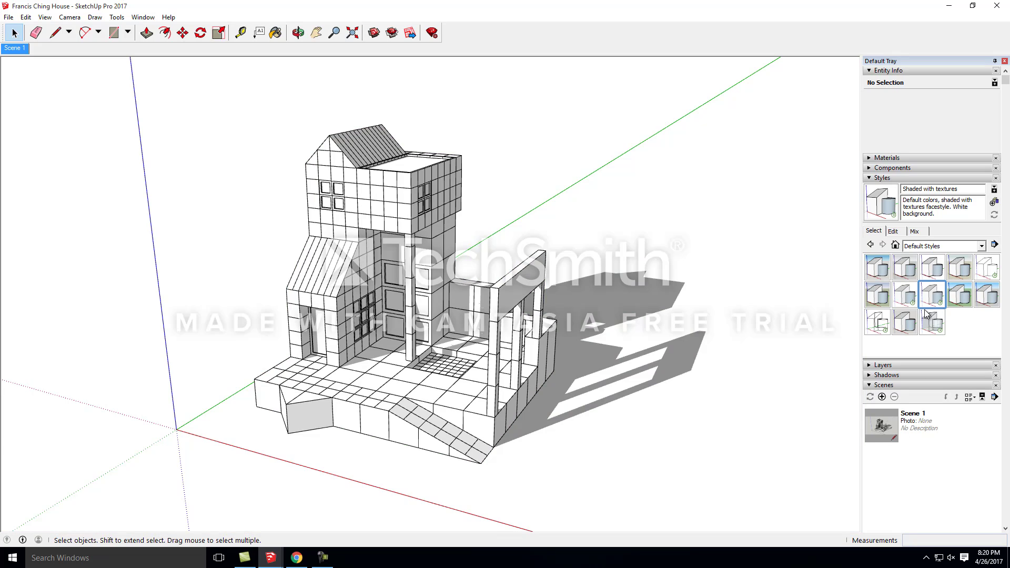
{"action": "left_click", "coordinate": [934, 299]}
{"action": "left_click", "coordinate": [971, 302]}
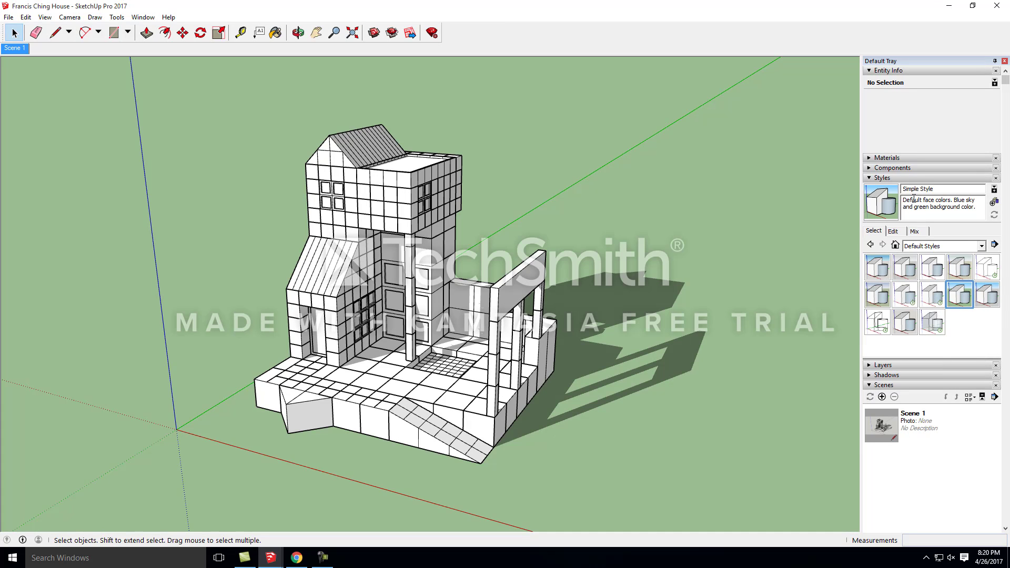
{"action": "left_click", "coordinate": [987, 296]}
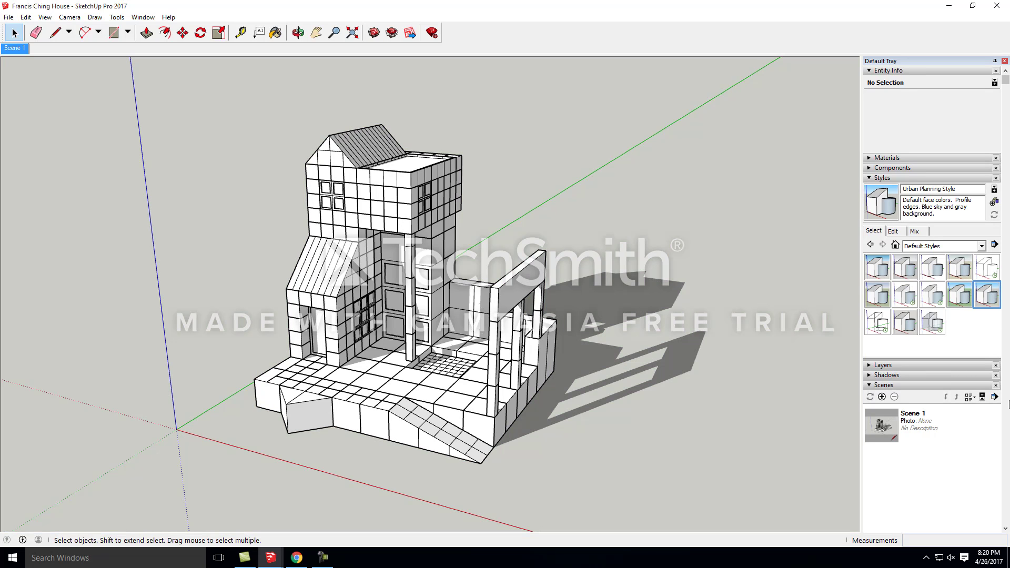
Try the Charcoal Loose, Brush Strokes Wide and Airbrush with Endpoints styles from the Sketchy Edges collection
{"action": "left_click", "coordinate": [982, 246]}
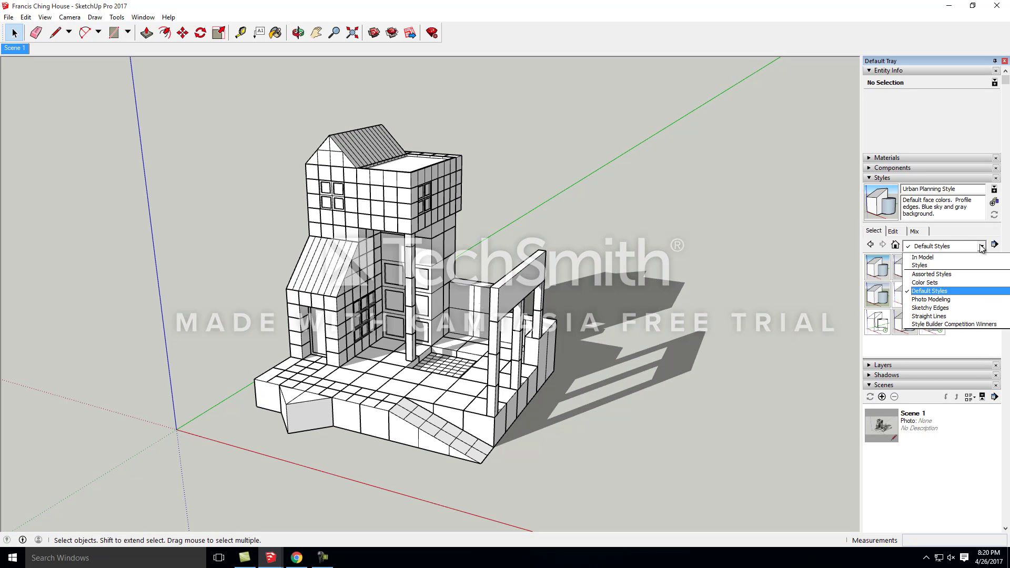
{"action": "left_click", "coordinate": [961, 308]}
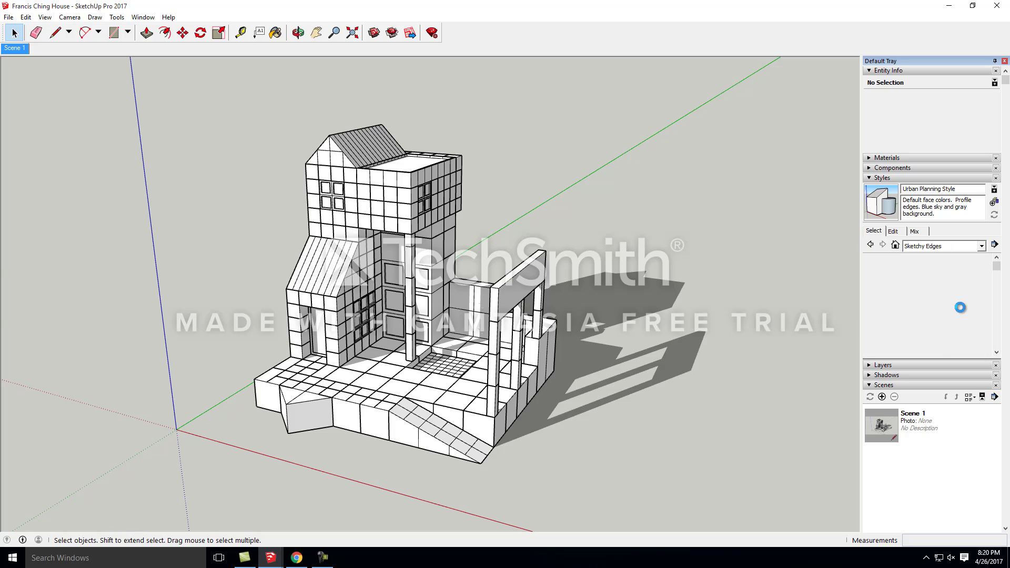
{"action": "left_click", "coordinate": [933, 295]}
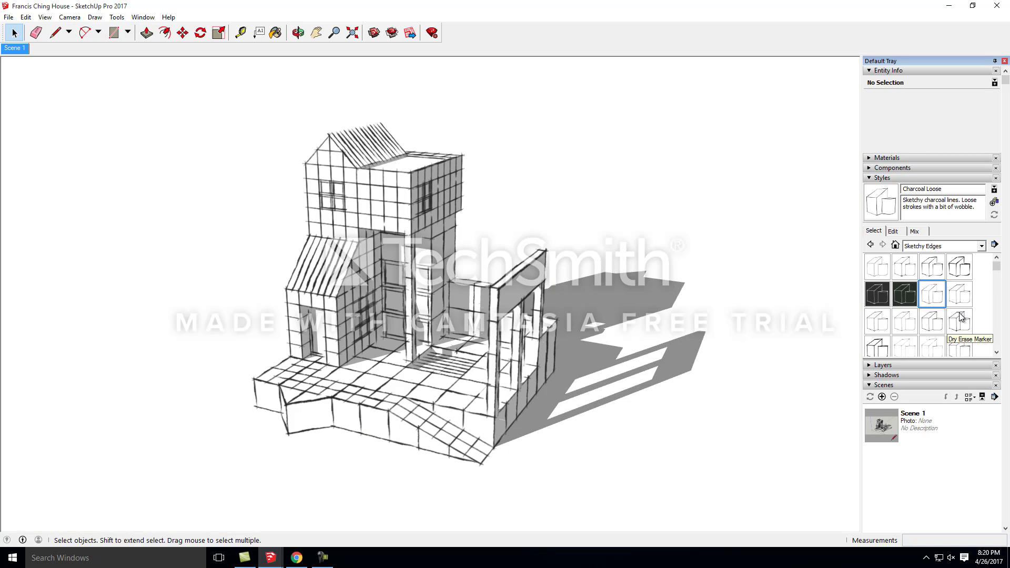
{"action": "left_click", "coordinate": [961, 269]}
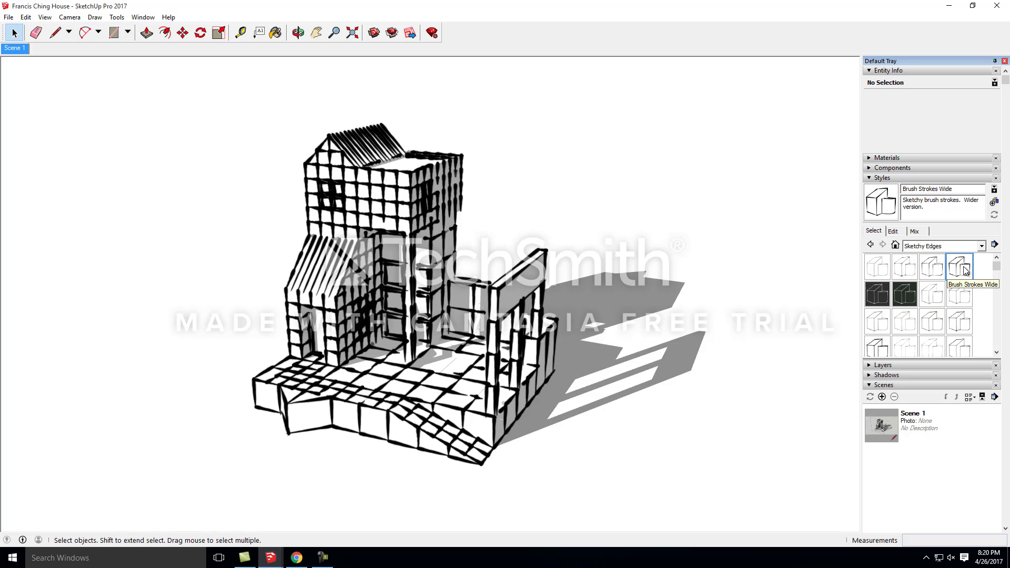
{"action": "left_click", "coordinate": [897, 274]}
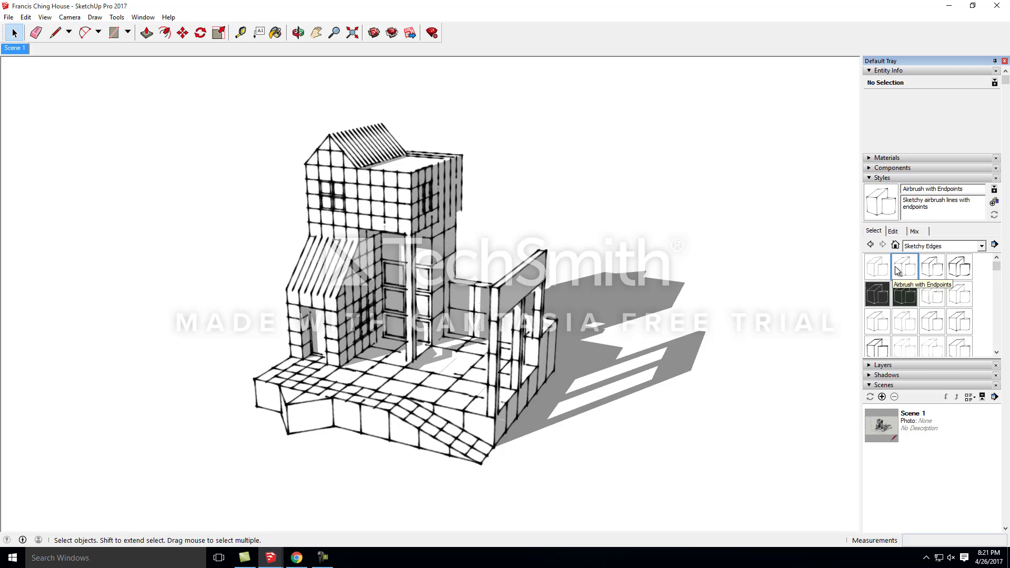
Apply the HiddenLine style from the Default Styles collection to the model
{"action": "left_click", "coordinate": [983, 247]}
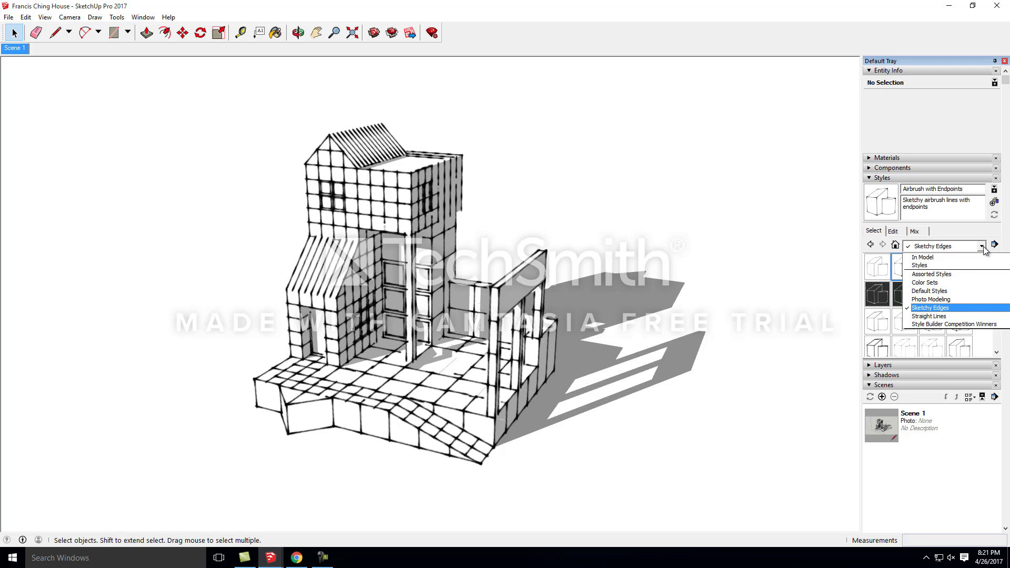
{"action": "left_click", "coordinate": [955, 291]}
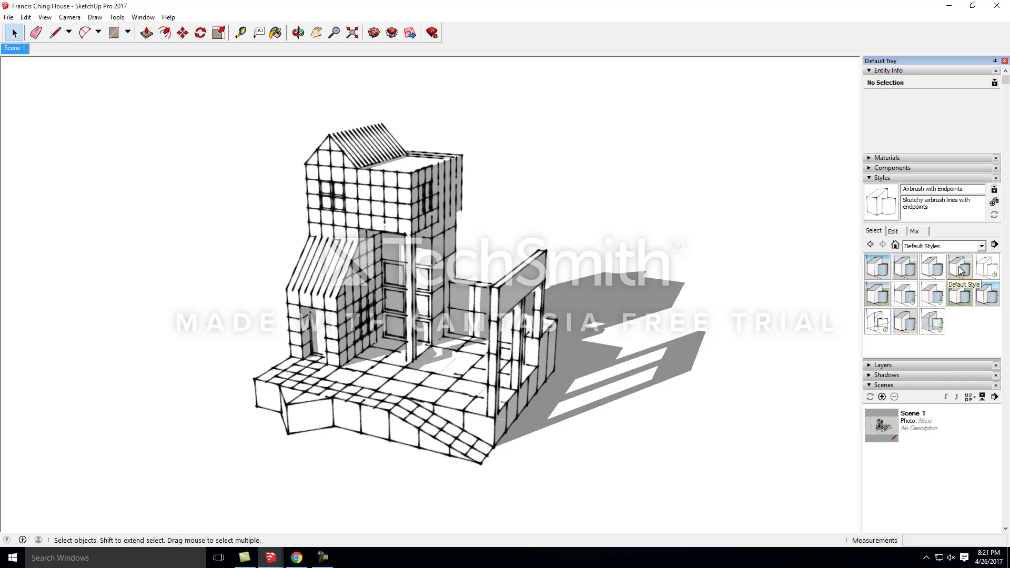
{"action": "left_click", "coordinate": [989, 266]}
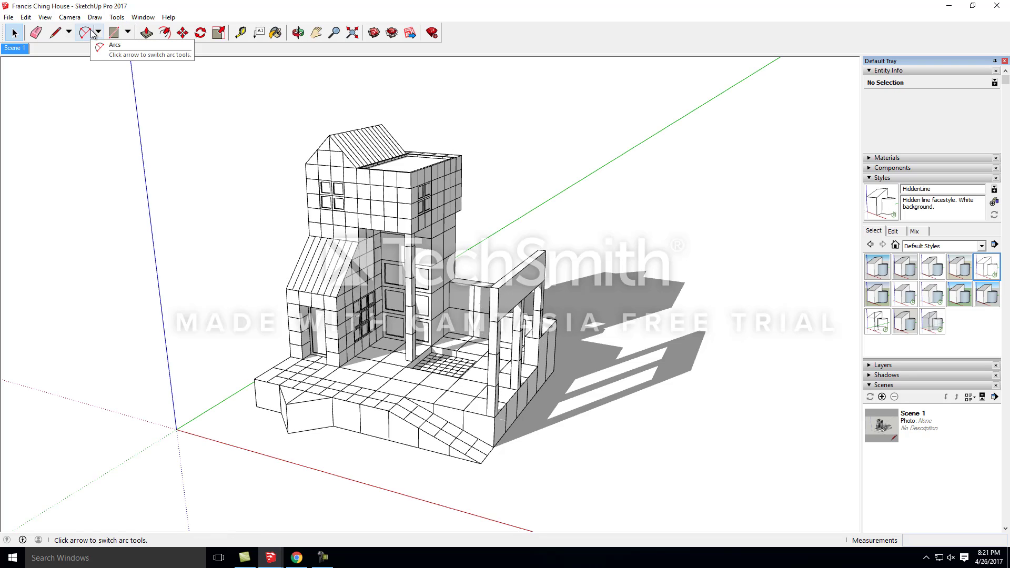
Turn off the display of shadows, axes and guides in the perspective view
{"action": "left_click", "coordinate": [52, 20]}
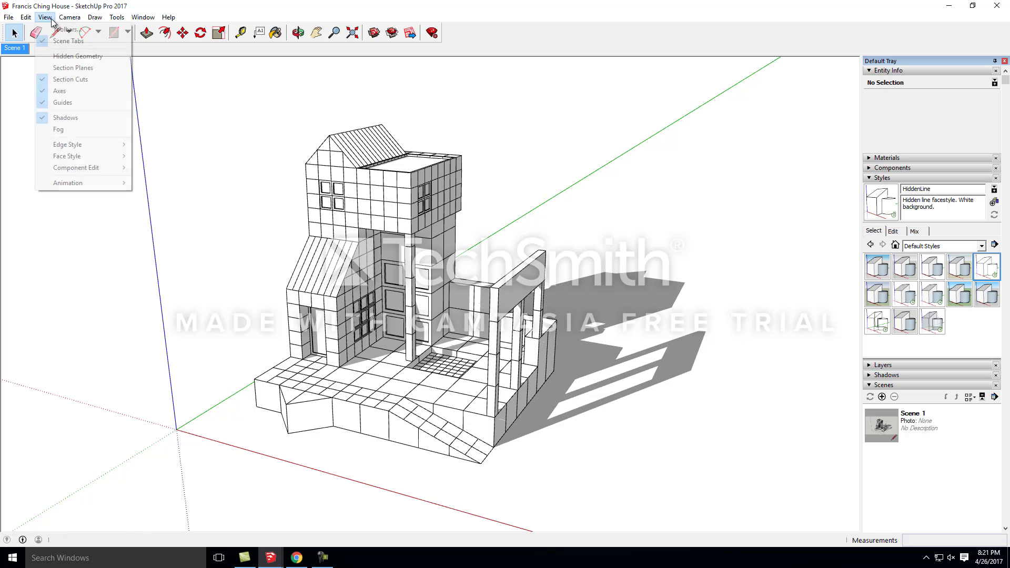
{"action": "left_click", "coordinate": [59, 117]}
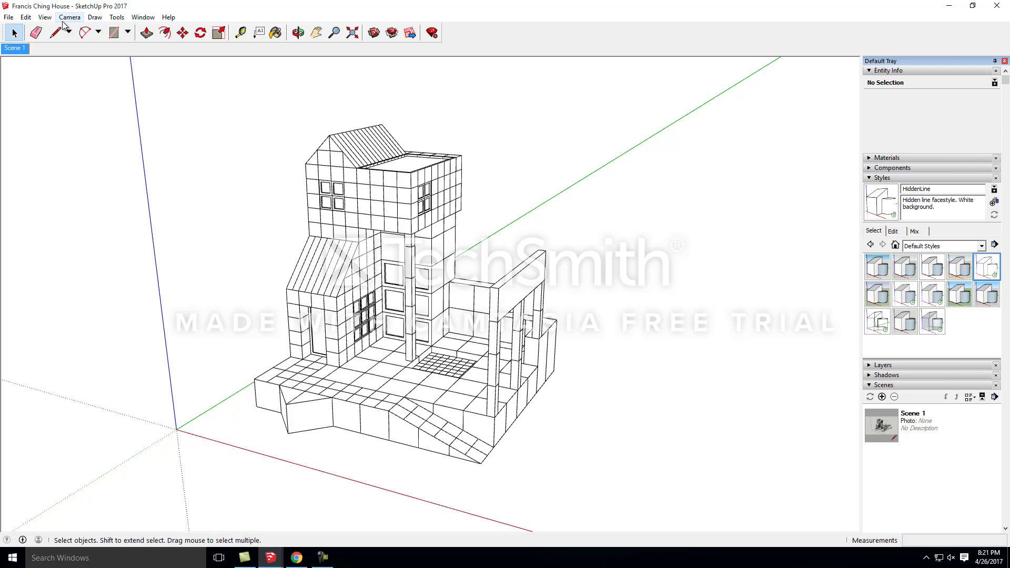
{"action": "left_click", "coordinate": [45, 17]}
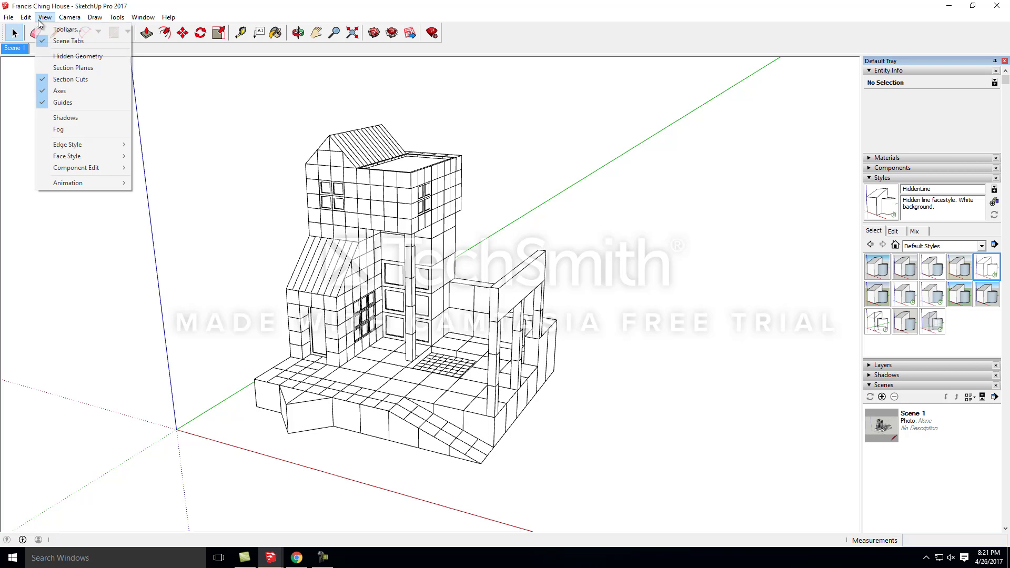
{"action": "left_click", "coordinate": [77, 93]}
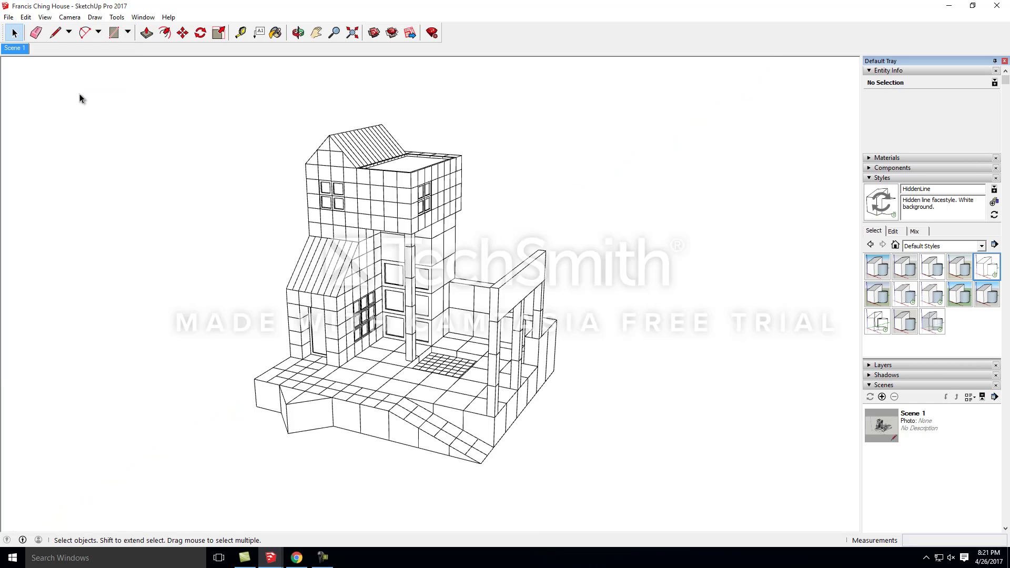
{"action": "left_click", "coordinate": [70, 17]}
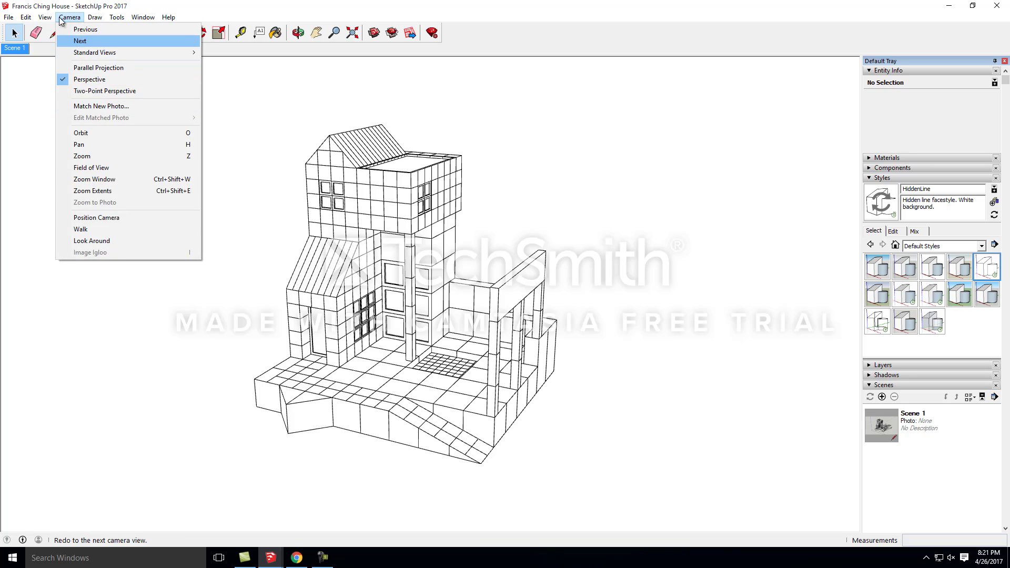
{"action": "mouse_move", "coordinate": [44, 17]}
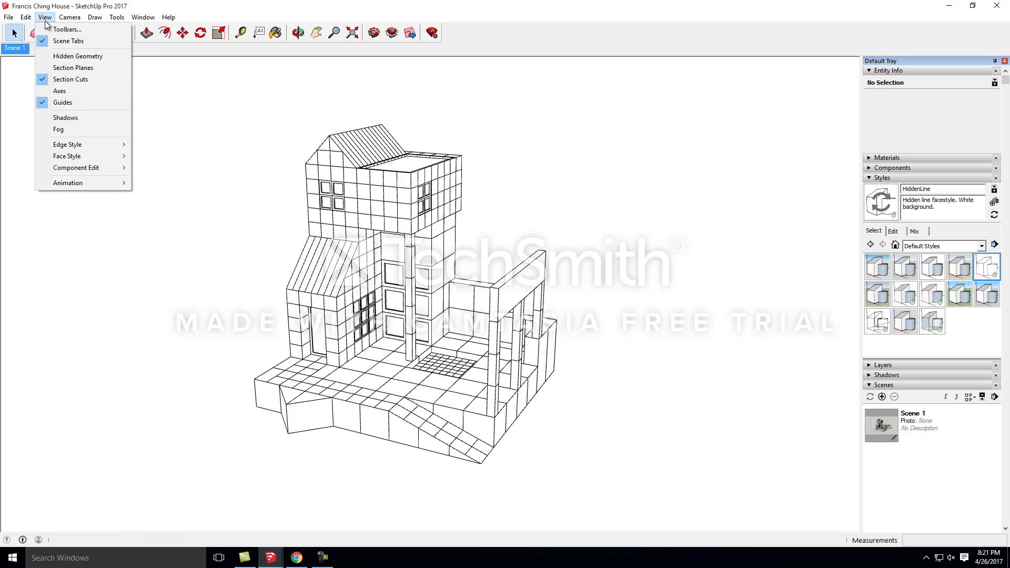
{"action": "left_click", "coordinate": [69, 103]}
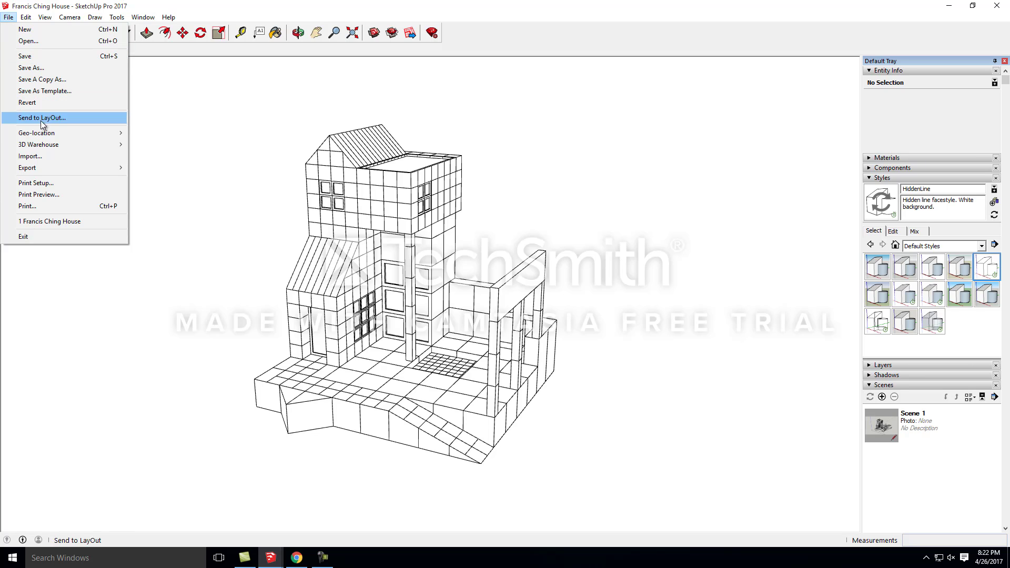
Dismiss the autosave warning and start a 2D graphic export with Desktop as the destination folder
{"action": "mouse_move", "coordinate": [113, 168]}
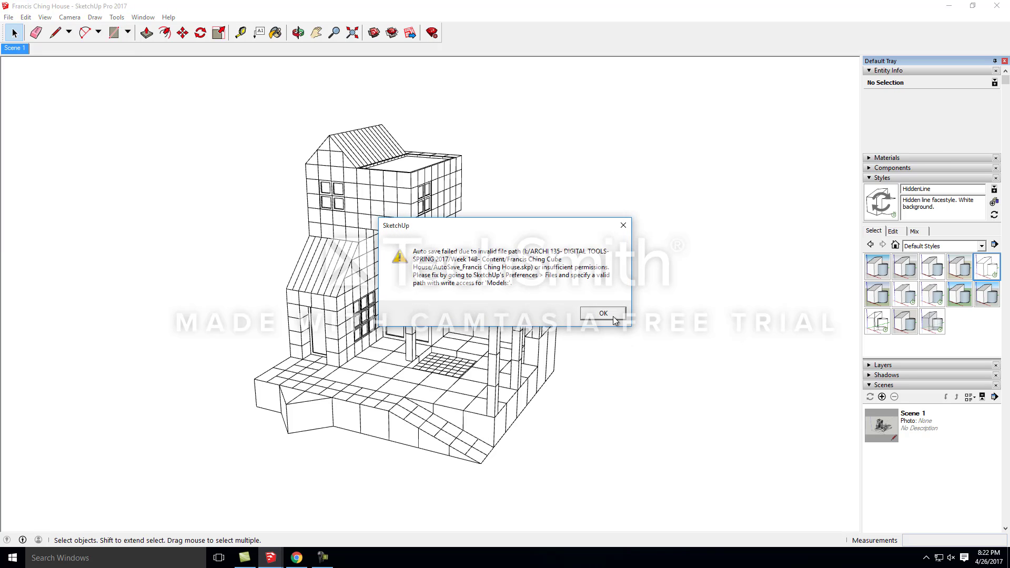
{"action": "left_click", "coordinate": [608, 312]}
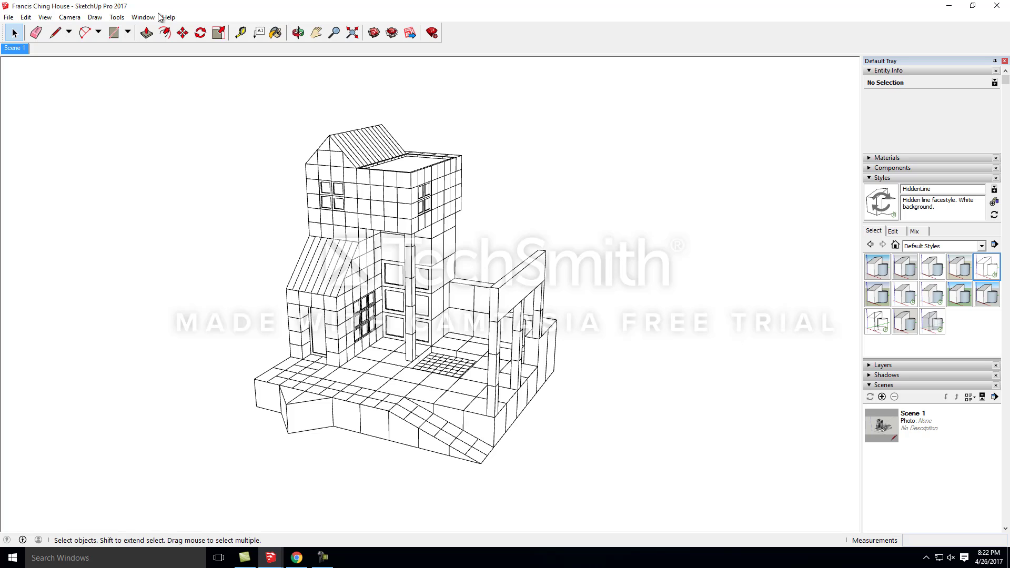
{"action": "left_click", "coordinate": [8, 17]}
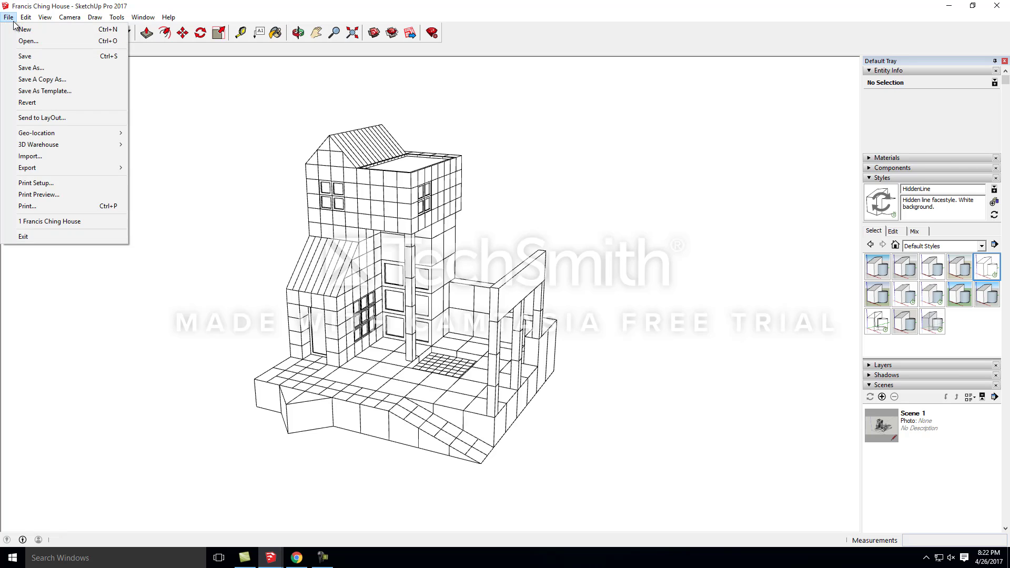
{"action": "mouse_move", "coordinate": [35, 168]}
{"action": "left_click", "coordinate": [168, 179]}
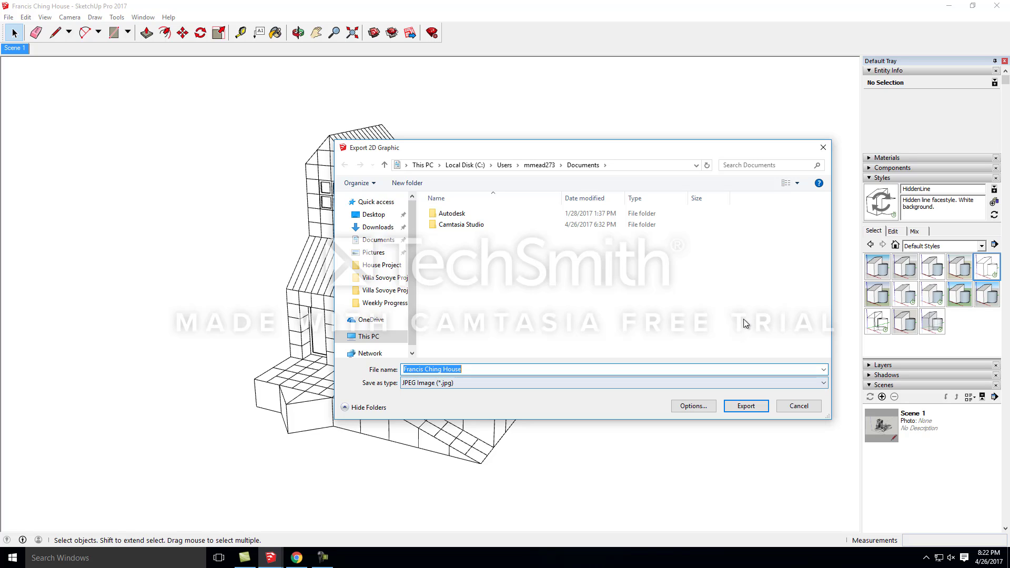
{"action": "left_click", "coordinate": [373, 214]}
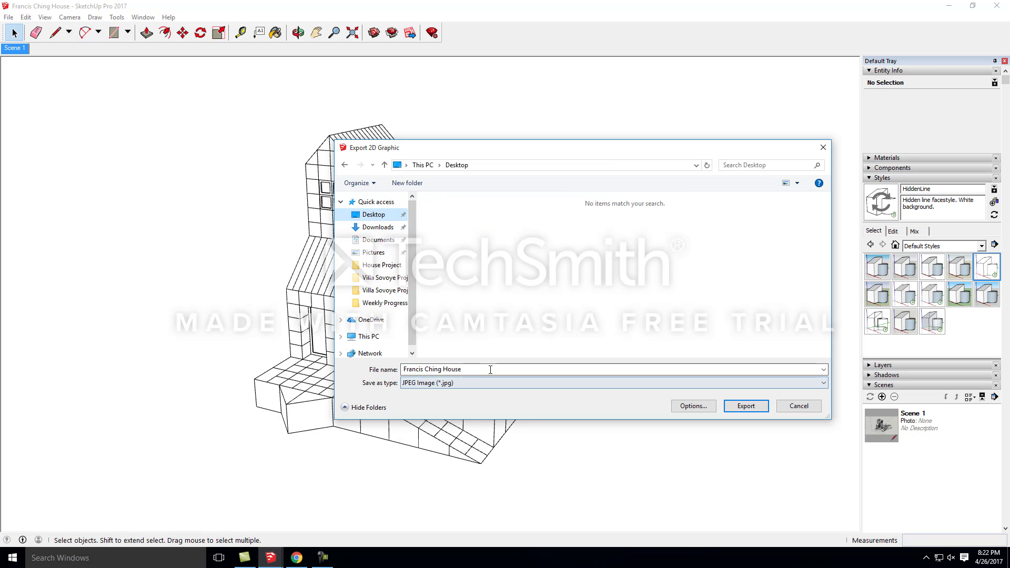
Name the export file Francis Ching_Hidden Line
{"action": "left_click", "coordinate": [474, 370]}
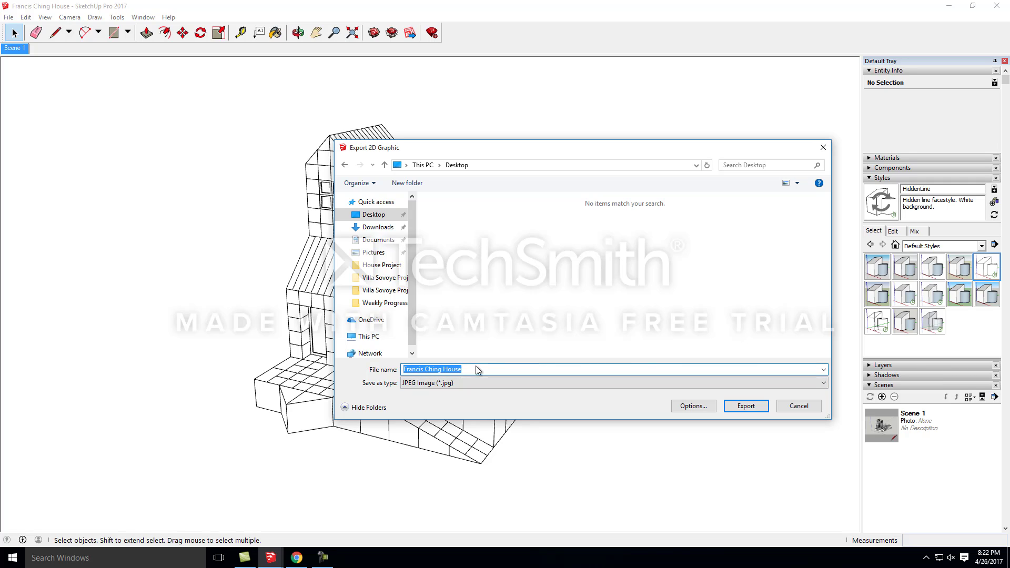
{"action": "left_click", "coordinate": [476, 370]}
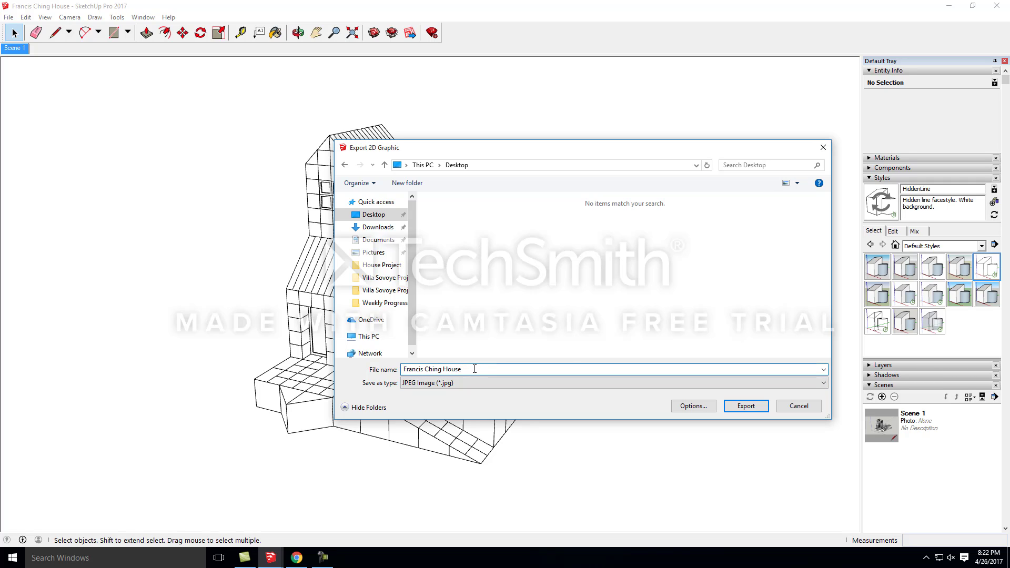
{"action": "key", "text": "BackSpace"}
{"action": "key", "text": "BackSpace"}
{"action": "key", "text": "BackSpace"}
{"action": "key", "text": "BackSpace"}
{"action": "key", "text": "BackSpace"}
{"action": "key", "text": "BackSpace"}
{"action": "key", "text": "BackSpace"}
{"action": "key", "text": "BackSpace"}
{"action": "key", "text": "BackSpace"}
{"action": "key", "text": "BackSpace"}
{"action": "key", "text": "BackSpace"}
{"action": "key", "text": "BackSpace"}
{"action": "key", "text": "BackSpace"}
{"action": "key", "text": "BackSpace"}
{"action": "key", "text": "BackSpace"}
{"action": "key", "text": "BackSpace"}
{"action": "key", "text": "BackSpace"}
{"action": "key", "text": "BackSpace"}
{"action": "key", "text": "BackSpace"}
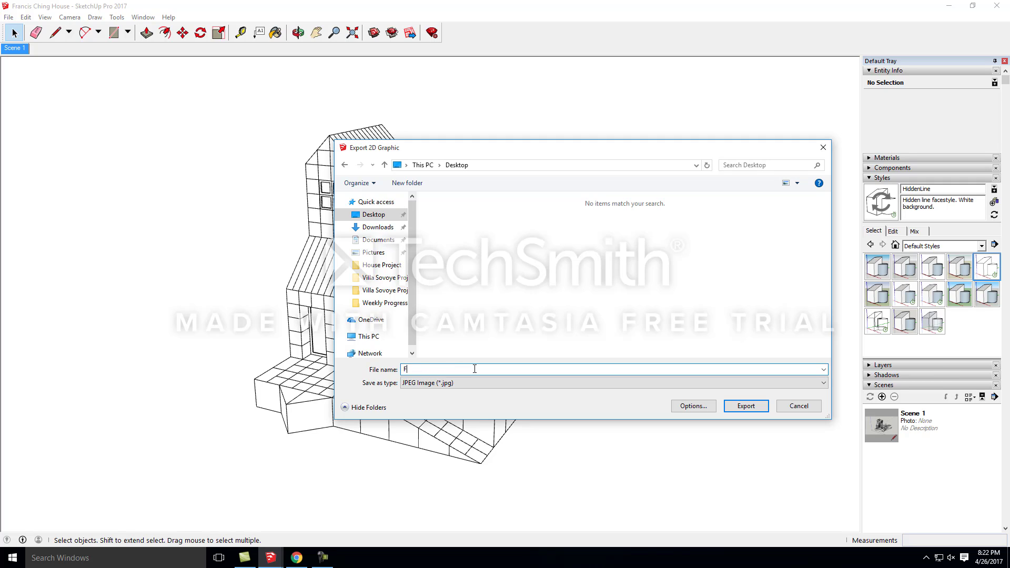
{"action": "type", "text": "Franc"}
{"action": "type", "text": "is"}
{"action": "type", "text": " Ching"}
{"action": "type", "text": "-"}
{"action": "key", "text": "BackSpace"}
{"action": "key", "text": "BackSpace"}
{"action": "type", "text": "_Hidden Line"}
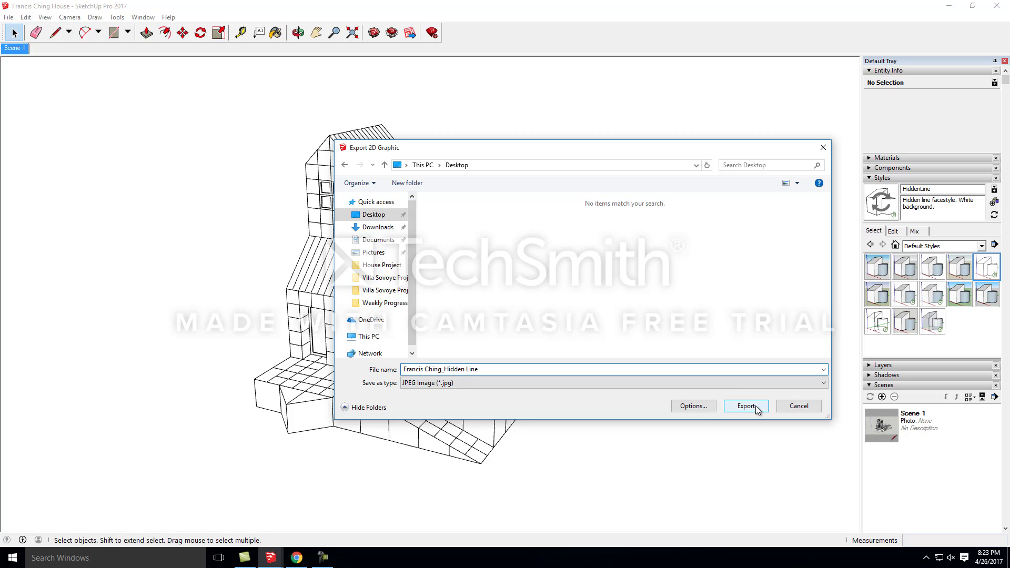
Replace the view size with a custom image width in the JPG options and export the hidden-line image
{"action": "left_click", "coordinate": [695, 406]}
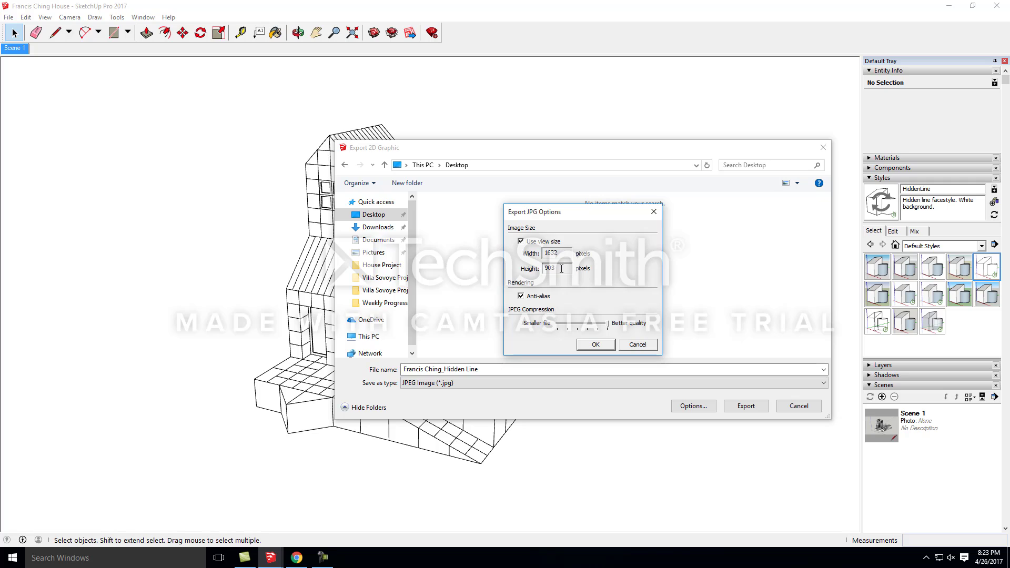
{"action": "left_click", "coordinate": [522, 242]}
{"action": "key", "text": "Tab"}
{"action": "type", "text": "3"}
{"action": "left_click", "coordinate": [599, 345]}
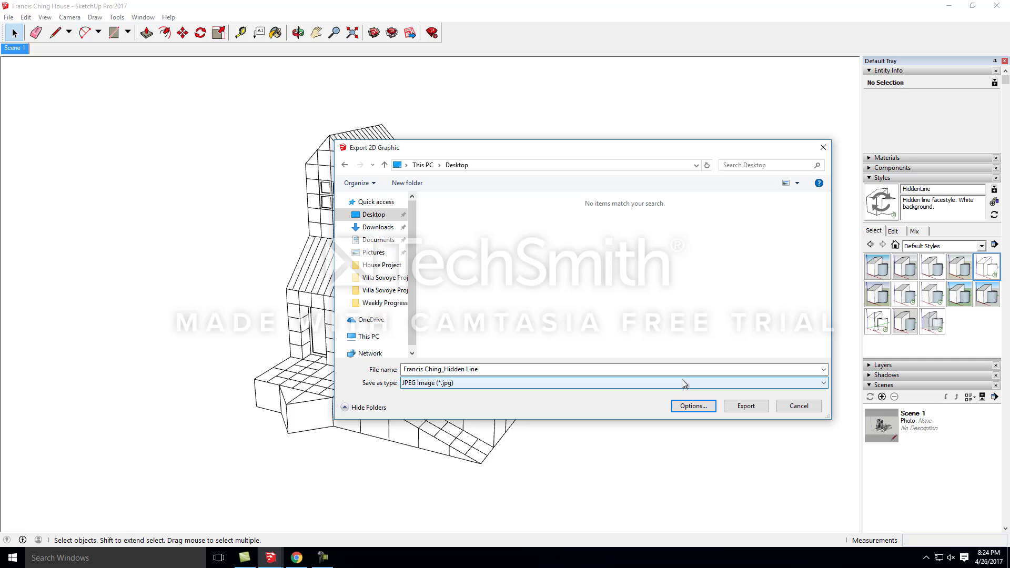
{"action": "left_click", "coordinate": [755, 408]}
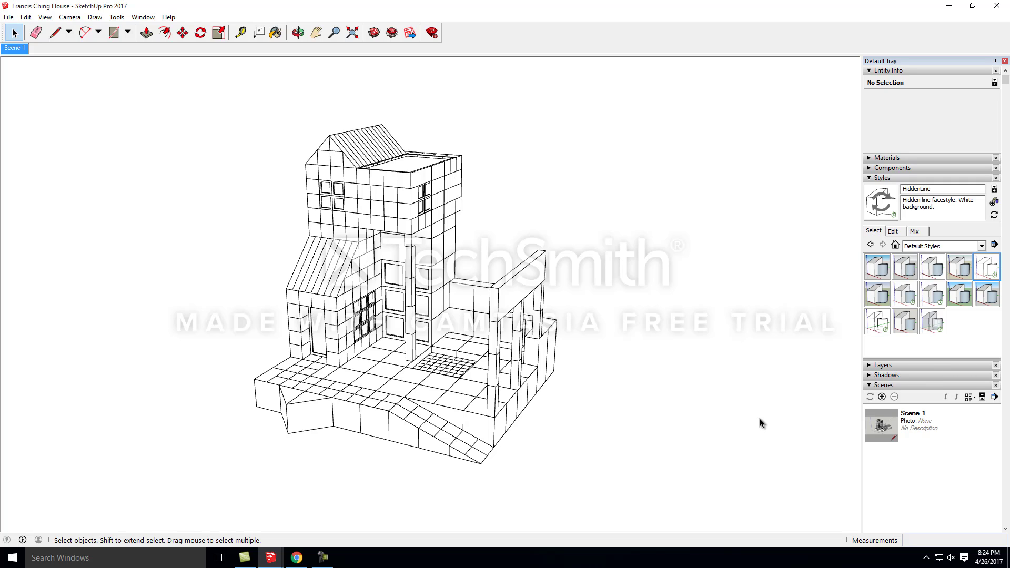
Turn on X-ray in the face settings of the HiddenLine style
{"action": "left_click", "coordinate": [895, 232]}
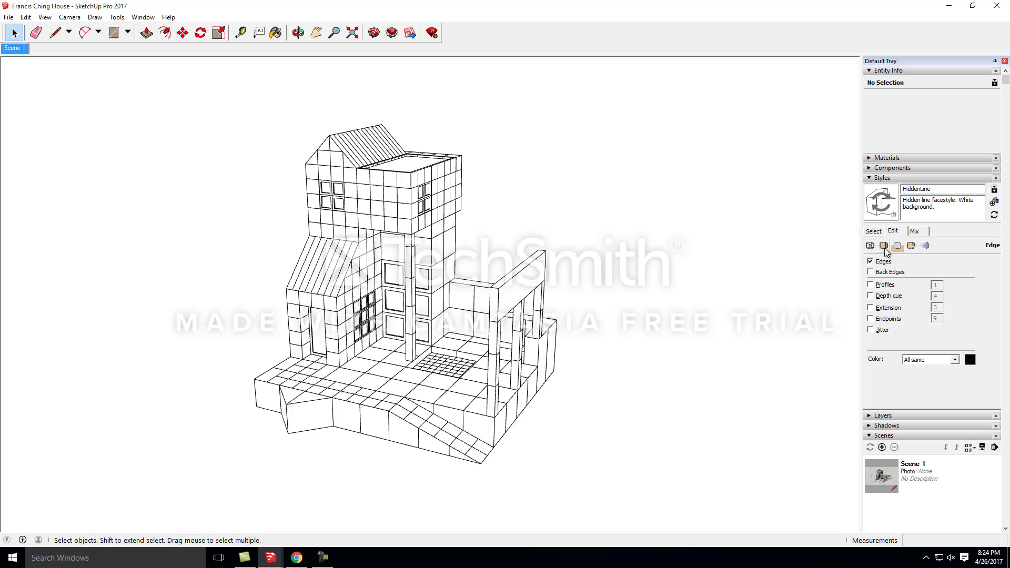
{"action": "left_click", "coordinate": [885, 247]}
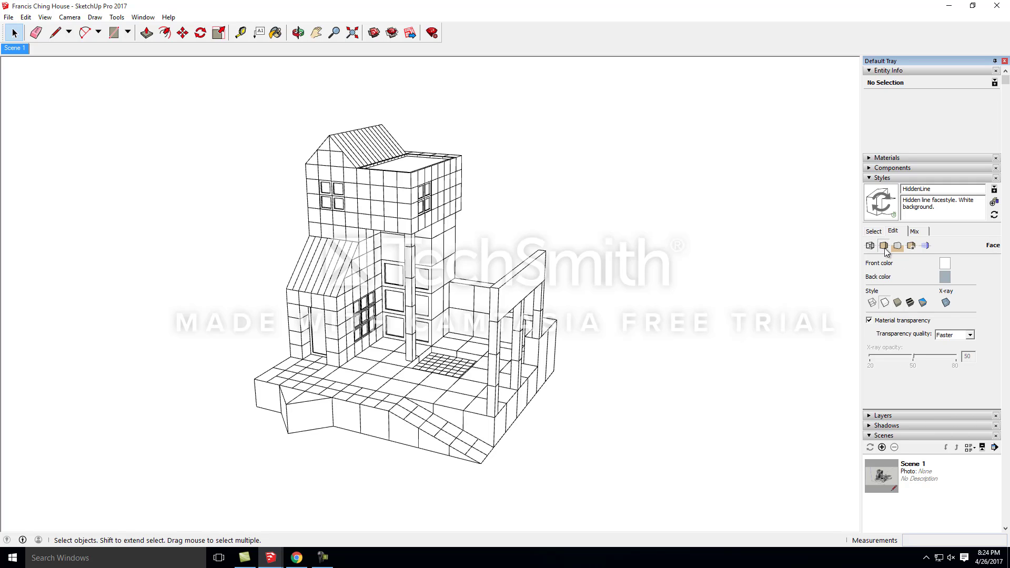
{"action": "left_click", "coordinate": [947, 304]}
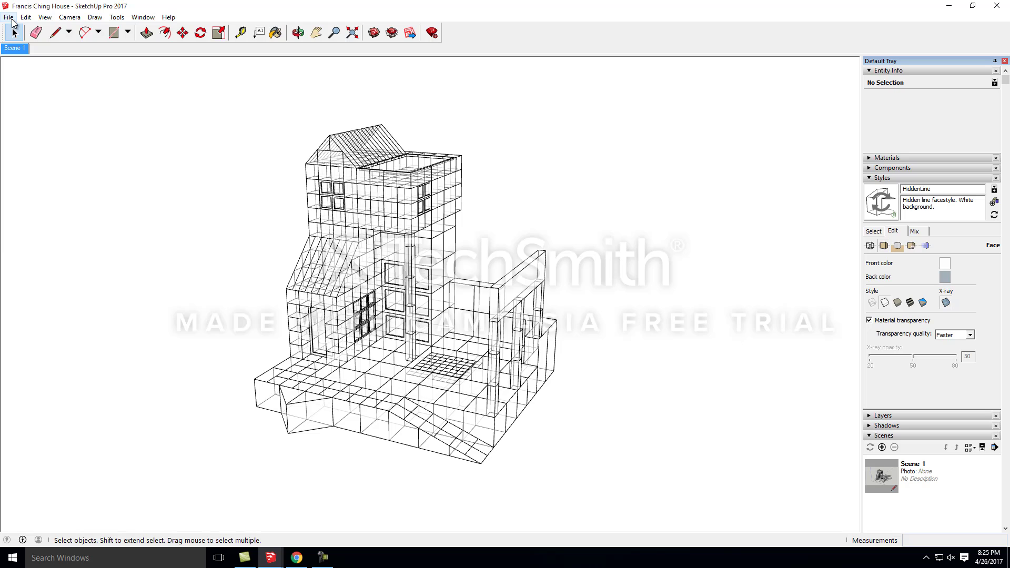
Export the X-ray view to Desktop as a JPEG image named Francis Ching House-Xray
{"action": "left_click", "coordinate": [12, 19]}
{"action": "mouse_move", "coordinate": [57, 167]}
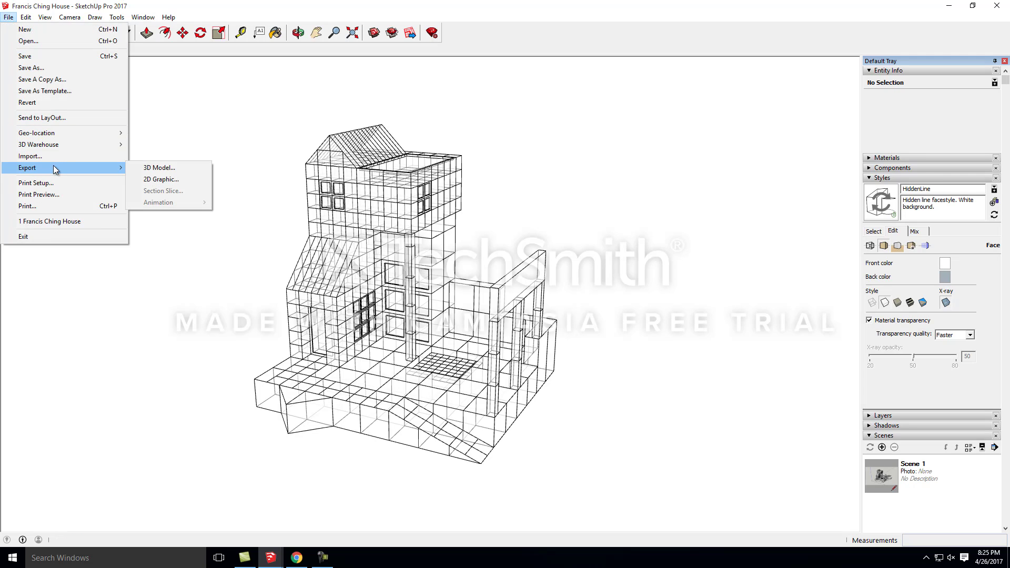
{"action": "left_click", "coordinate": [167, 181]}
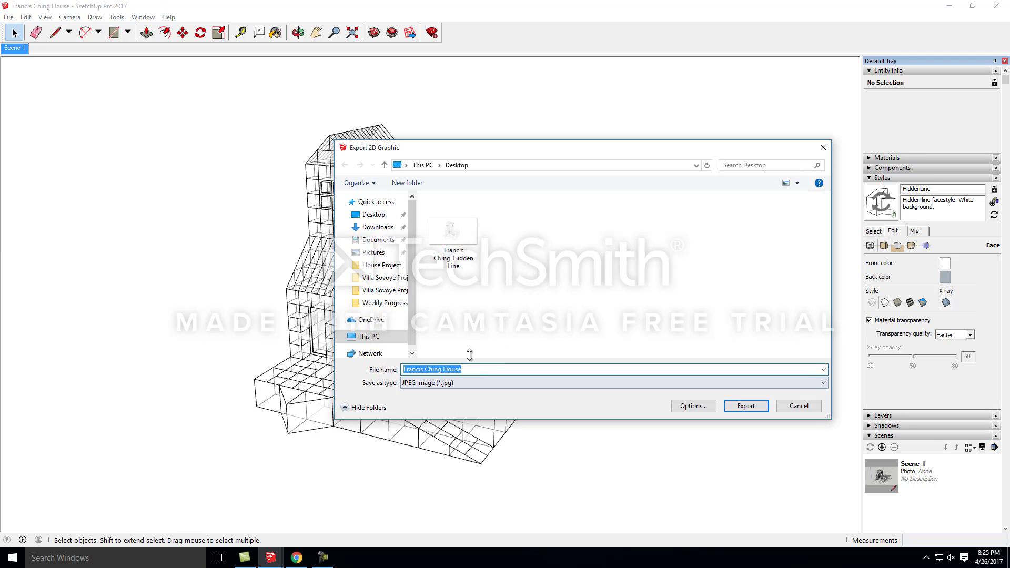
{"action": "left_click", "coordinate": [473, 369]}
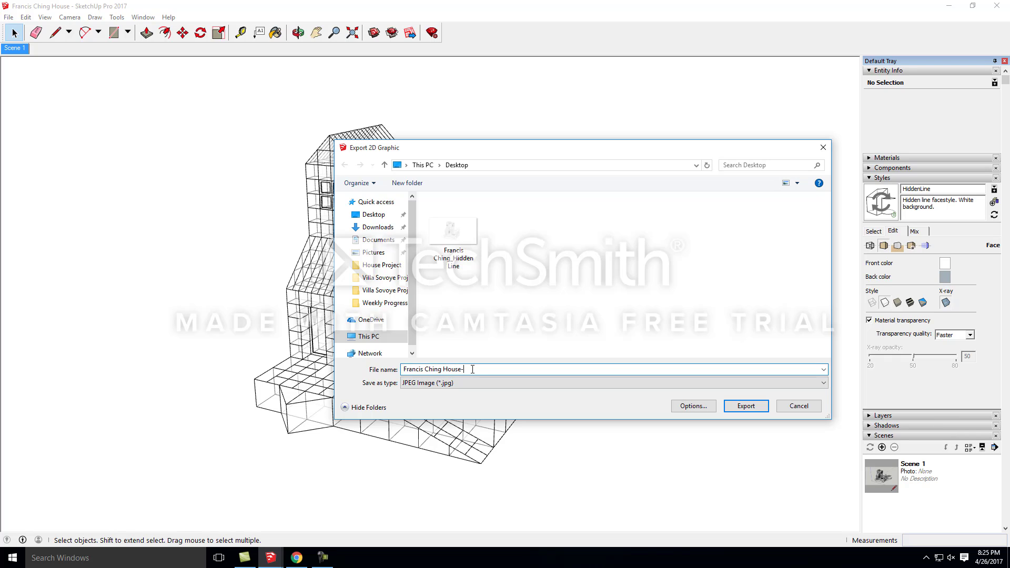
{"action": "type", "text": "-xray"}
{"action": "key", "text": "BackSpace"}
{"action": "key", "text": "BackSpace"}
{"action": "key", "text": "BackSpace"}
{"action": "key", "text": "BackSpace"}
{"action": "type", "text": "Xray"}
{"action": "left_click", "coordinate": [743, 407]}
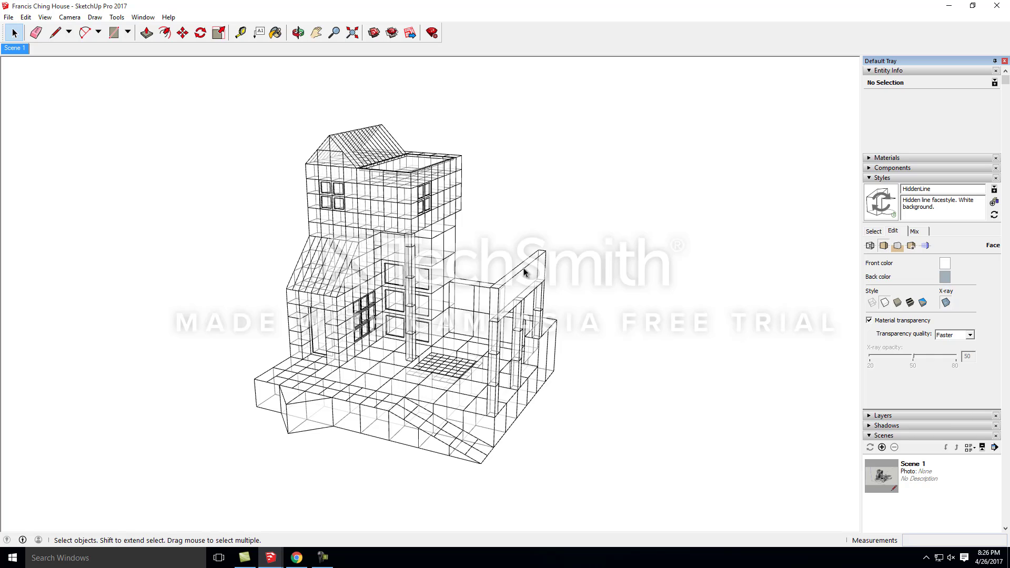
Turn off X-ray and hide the edges in the HiddenLine style's edge settings
{"action": "left_click", "coordinate": [946, 302]}
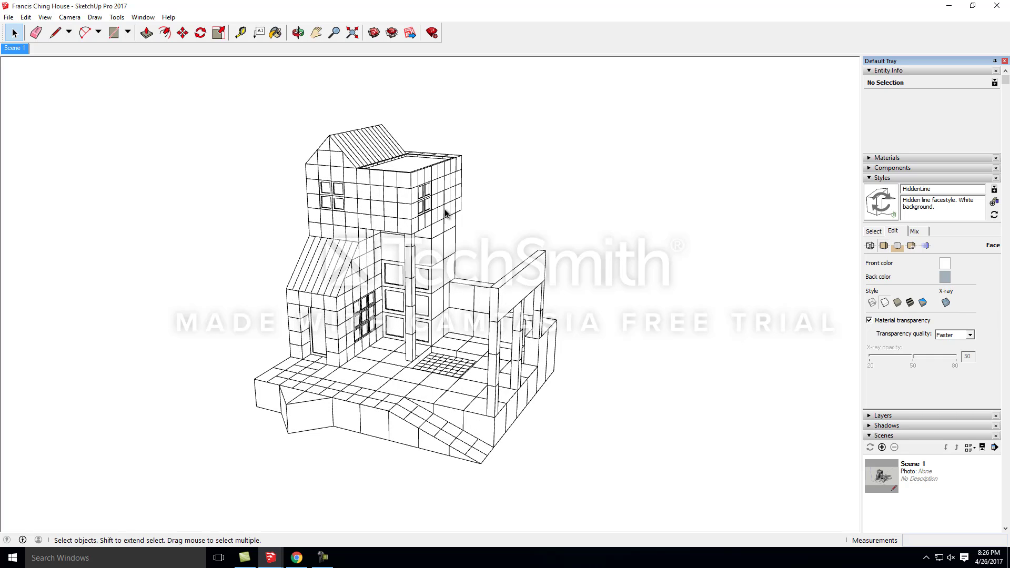
{"action": "left_click", "coordinate": [873, 232]}
{"action": "left_click", "coordinate": [893, 231]}
{"action": "left_click", "coordinate": [870, 246]}
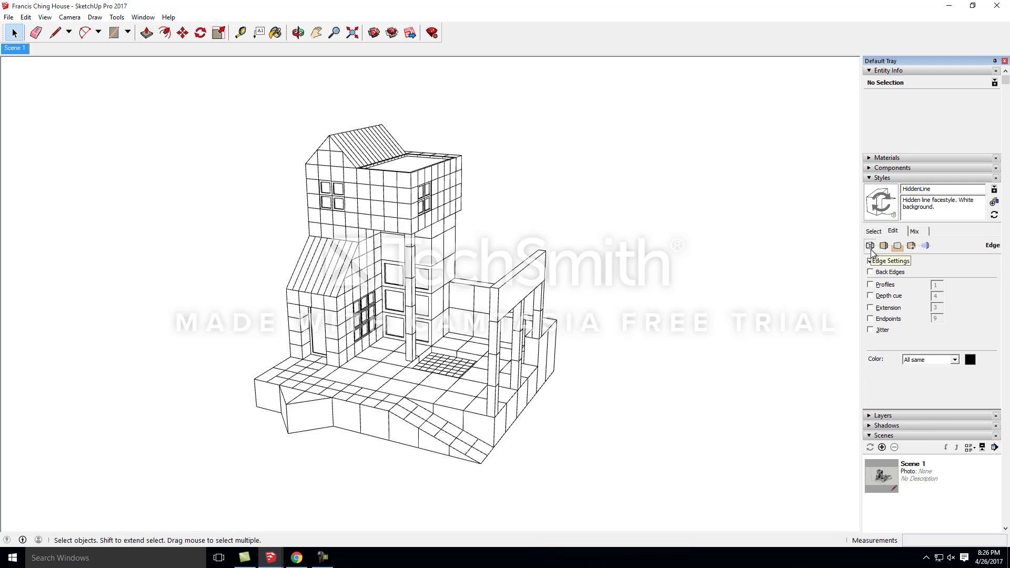
{"action": "left_click", "coordinate": [871, 262]}
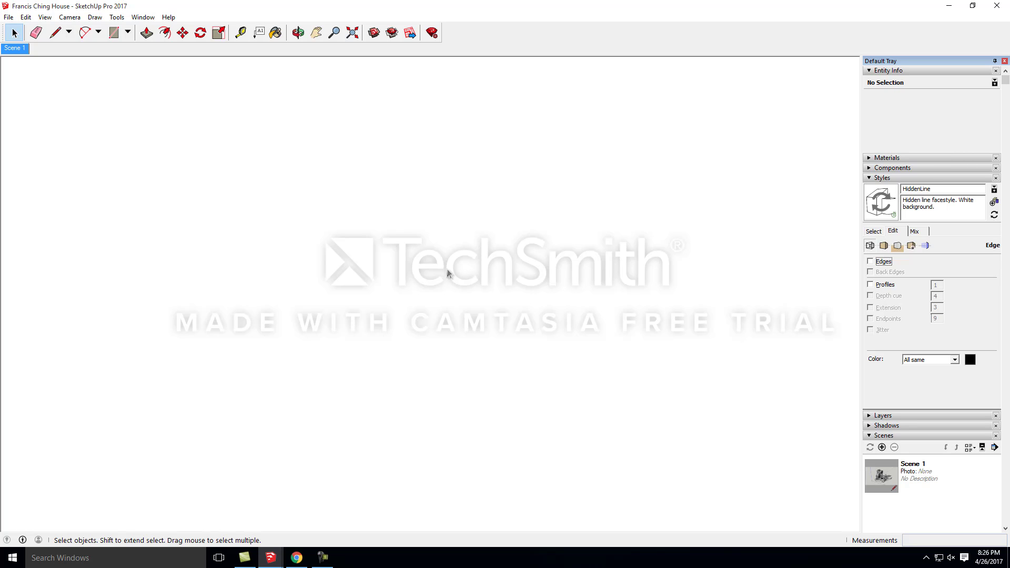
Turn on shadows for the house and display the style's edges again
{"action": "left_click", "coordinate": [44, 17]}
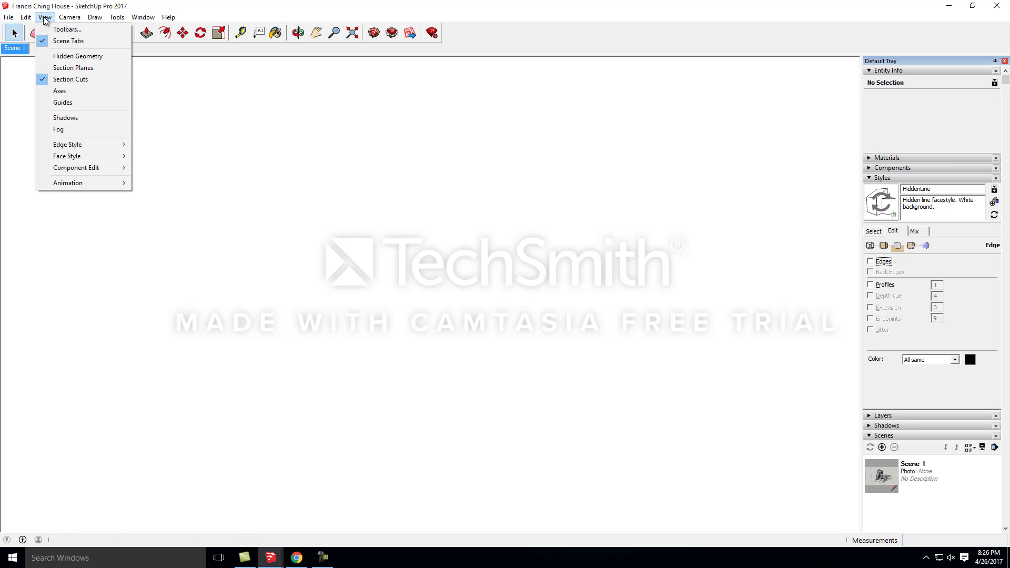
{"action": "left_click", "coordinate": [110, 119]}
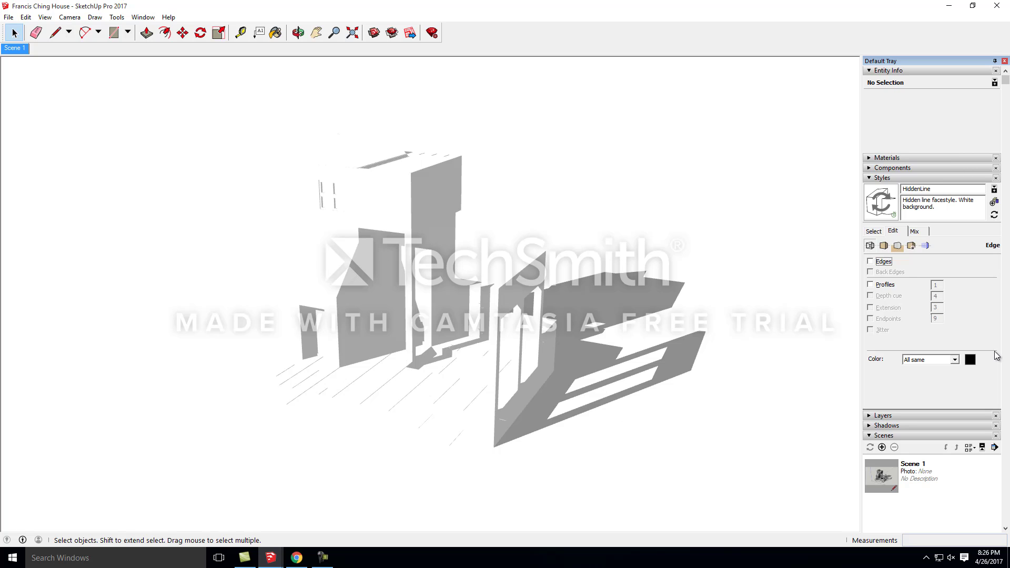
{"action": "left_click", "coordinate": [870, 262]}
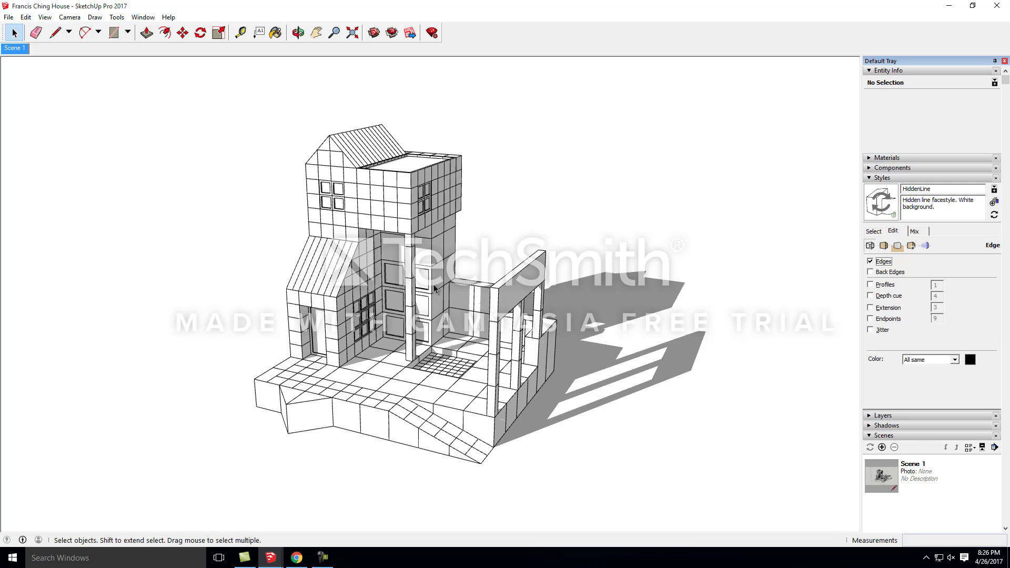
Open the shadow settings and set the shadow date to 10/09
{"action": "left_click", "coordinate": [872, 428]}
{"action": "scroll", "coordinate": [990, 493], "scroll_direction": "down", "scroll_amount": 2}
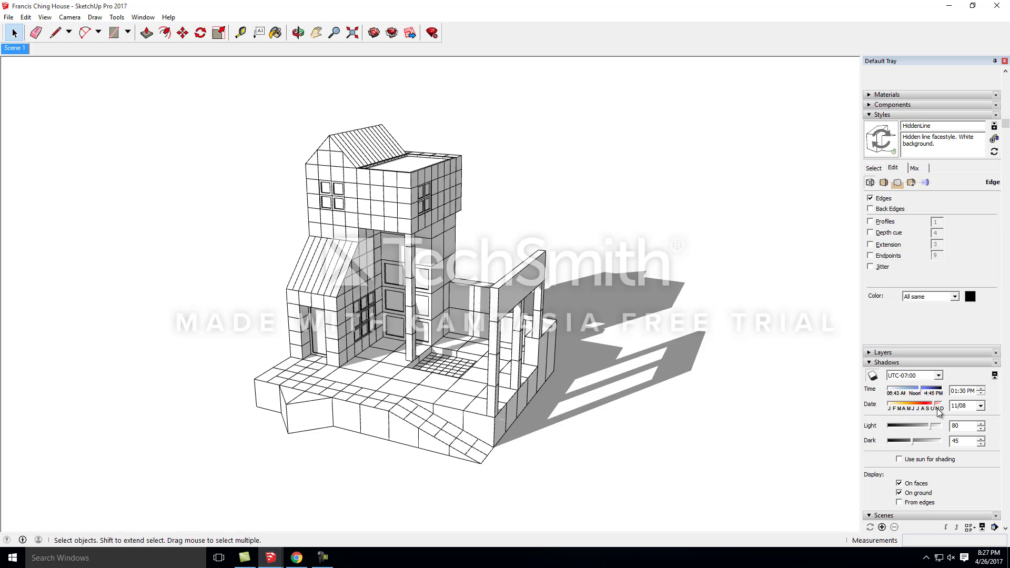
{"action": "mouse_move", "coordinate": [934, 406]}
{"action": "left_mouse_down"}
{"action": "mouse_move", "coordinate": [896, 409]}
{"action": "mouse_move", "coordinate": [927, 407]}
{"action": "left_mouse_up"}
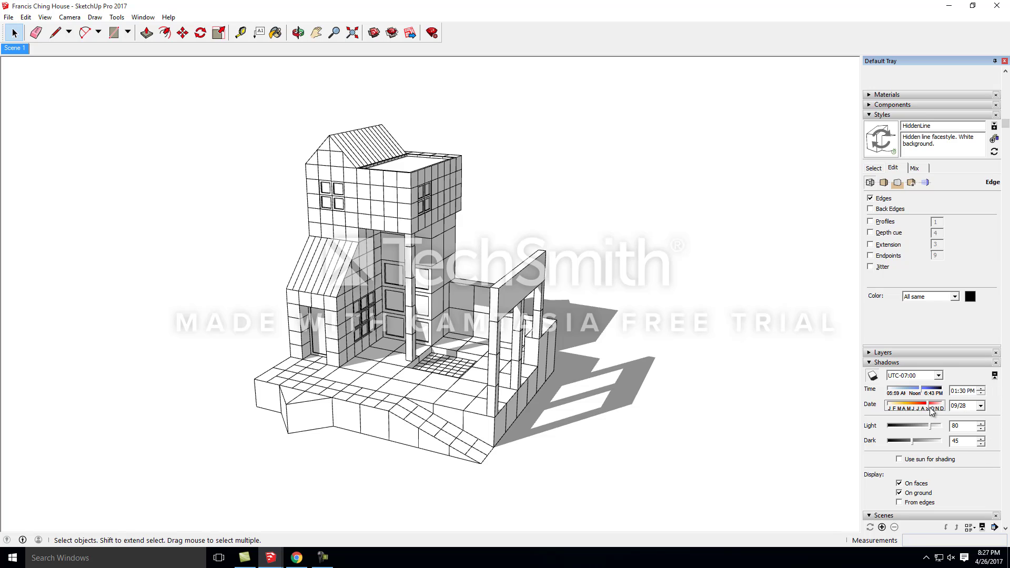
{"action": "left_click_drag", "start_coordinate": [929, 406], "coordinate": [932, 406]}
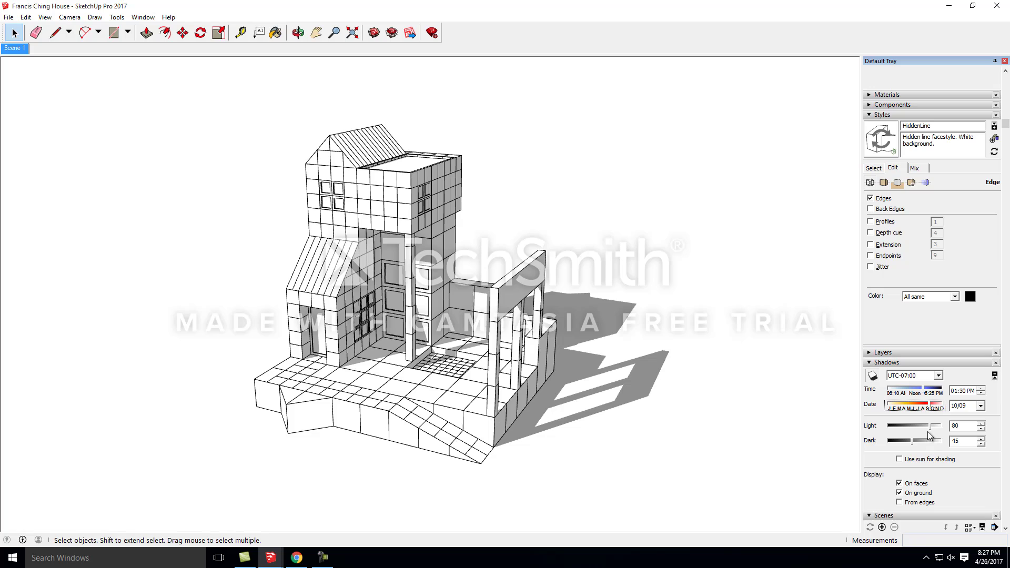
Set the shadow light value to 83 and the dark value to 49, and collapse the shadow settings
{"action": "left_click_drag", "start_coordinate": [931, 426], "coordinate": [929, 426]}
{"action": "mouse_move", "coordinate": [904, 426]}
{"action": "left_mouse_down"}
{"action": "mouse_move", "coordinate": [924, 429]}
{"action": "mouse_move", "coordinate": [912, 442]}
{"action": "left_mouse_up"}
{"action": "left_click_drag", "start_coordinate": [912, 441], "coordinate": [911, 440]}
{"action": "left_click_drag", "start_coordinate": [912, 441], "coordinate": [914, 441]}
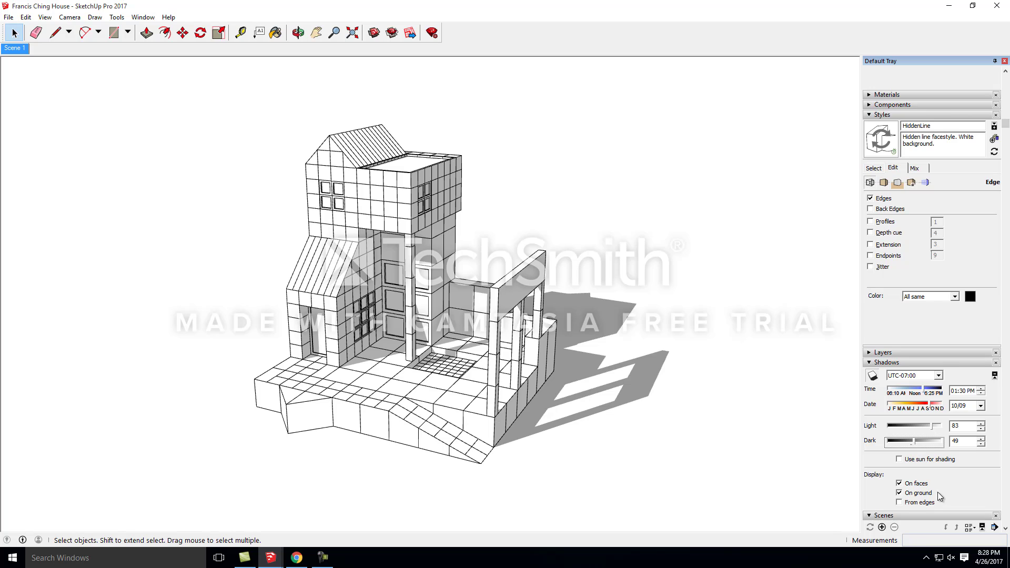
{"action": "left_click", "coordinate": [873, 362]}
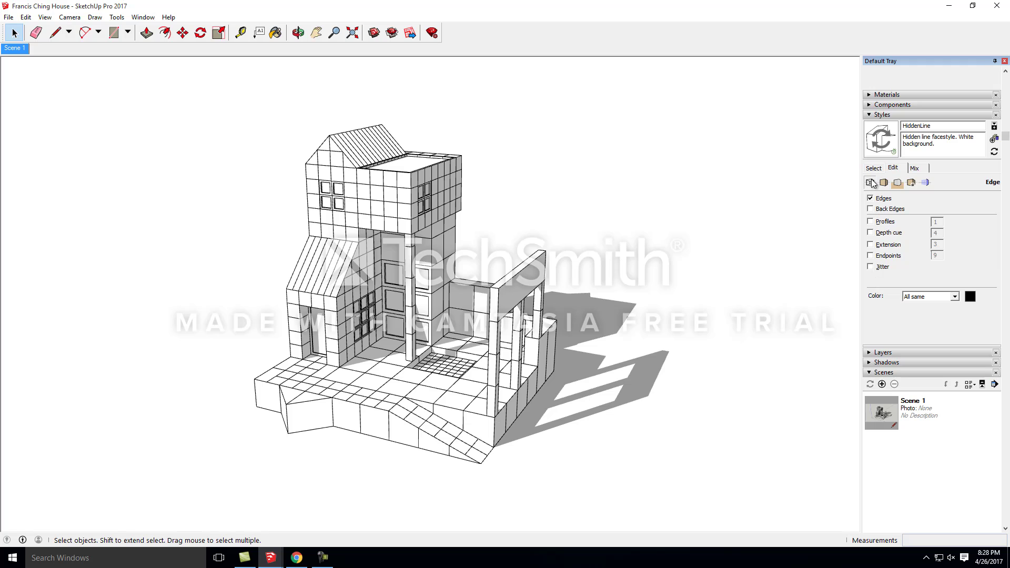
Hide the style's edges and export the shadow-only view to the desktop as the JPEG image Francis Ching House-Shadows
{"action": "left_click", "coordinate": [870, 199]}
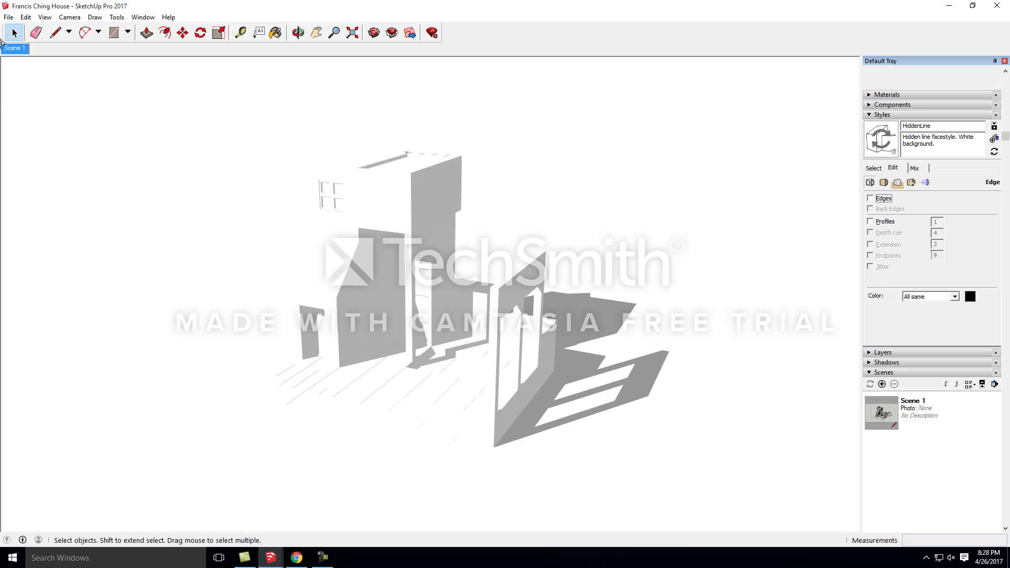
{"action": "left_click", "coordinate": [8, 16]}
{"action": "mouse_move", "coordinate": [63, 167]}
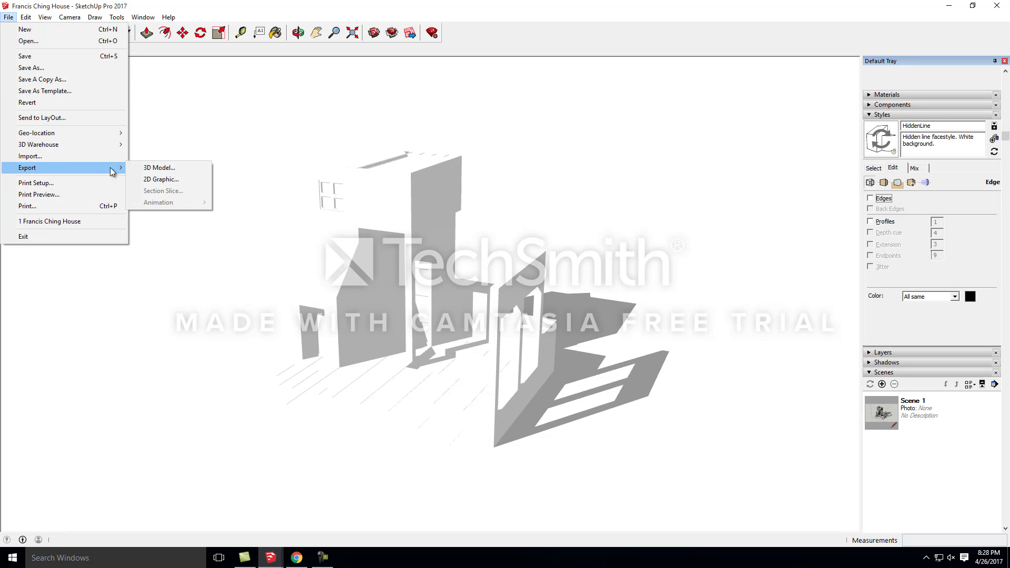
{"action": "left_click", "coordinate": [158, 180]}
{"action": "left_click", "coordinate": [476, 370]}
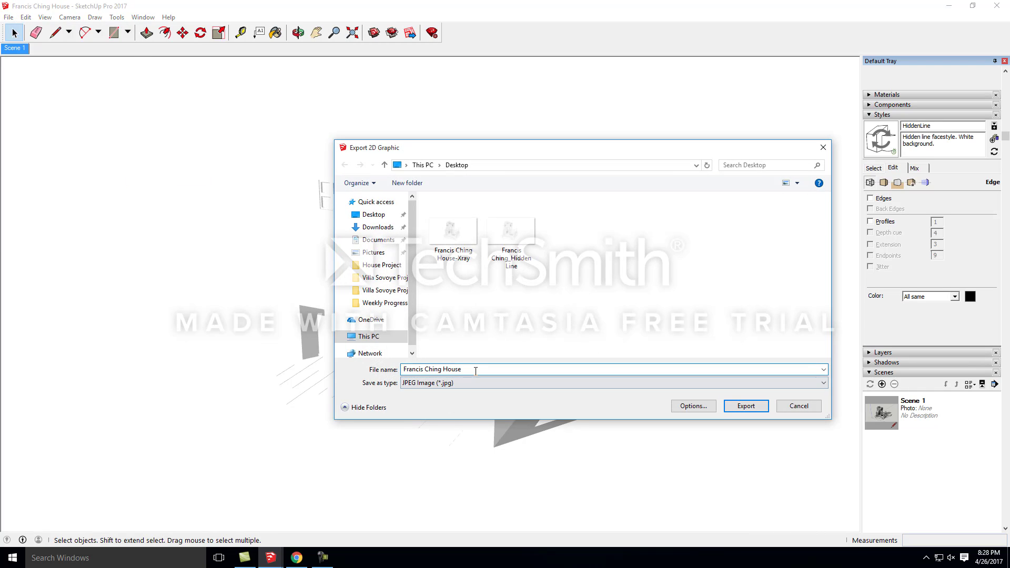
{"action": "type", "text": "-"}
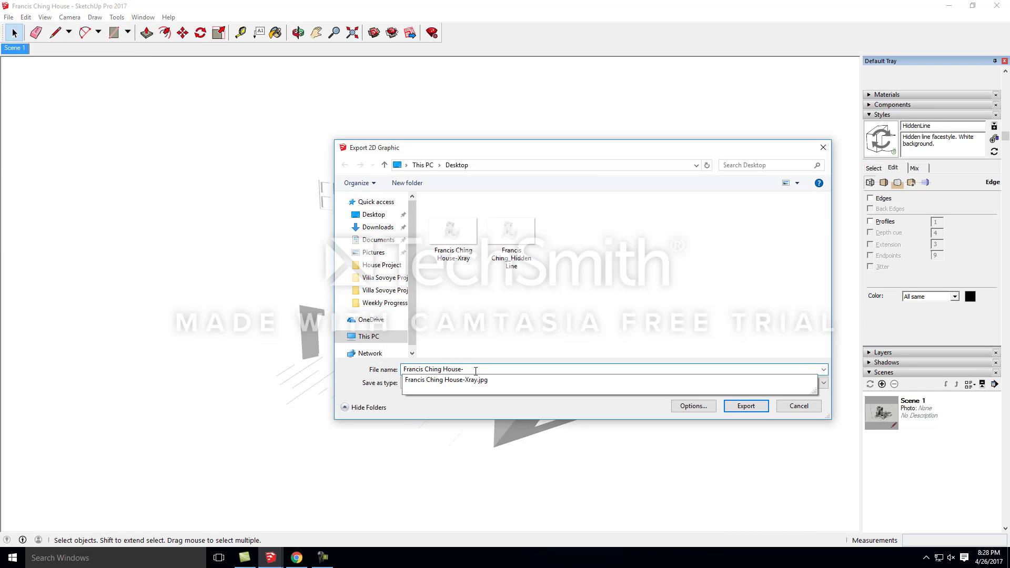
{"action": "type", "text": "Shadow"}
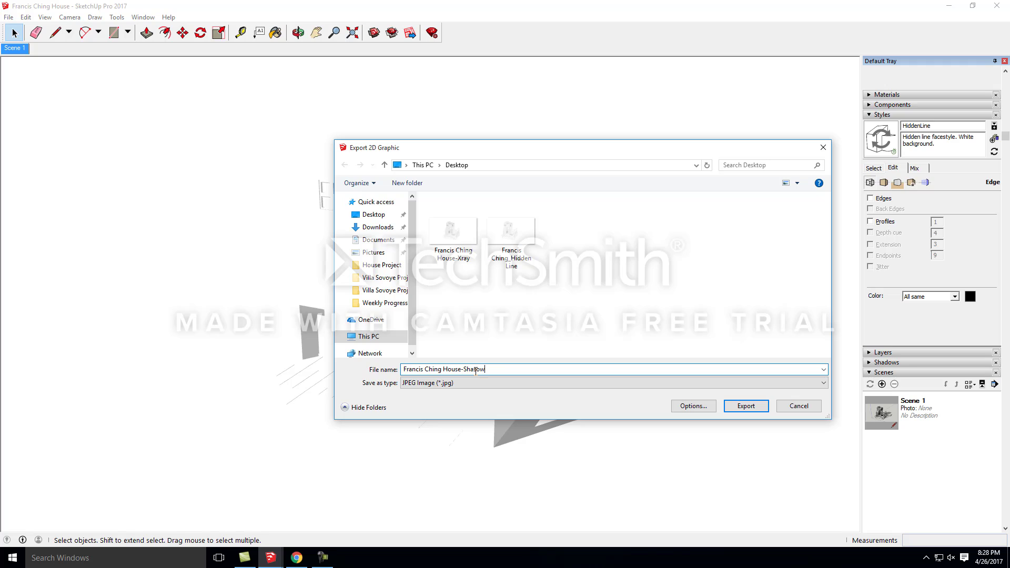
{"action": "type", "text": "s"}
{"action": "left_click", "coordinate": [746, 408]}
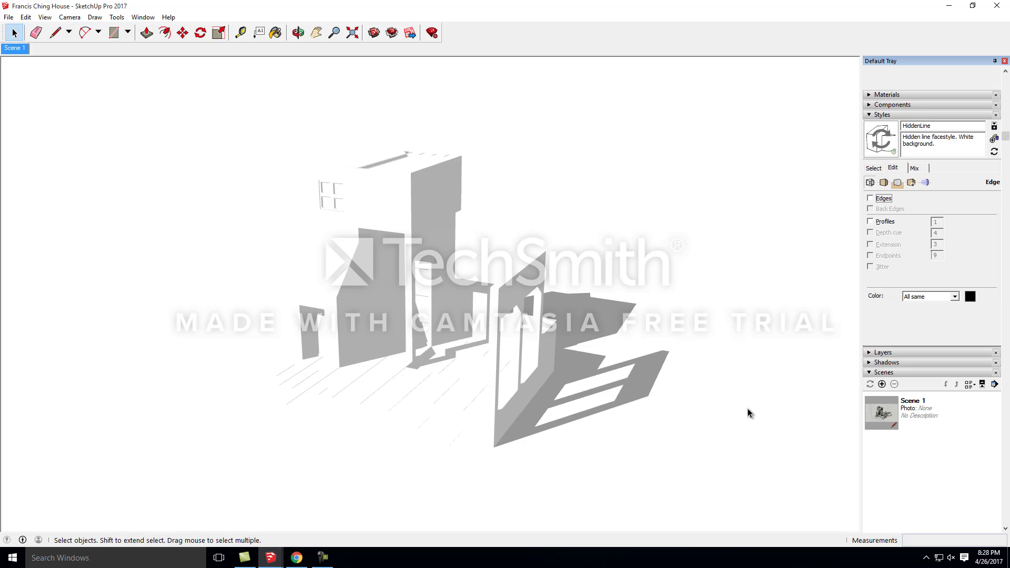
Display the HiddenLine style's edges again and turn off the shadows
{"action": "left_click", "coordinate": [871, 199]}
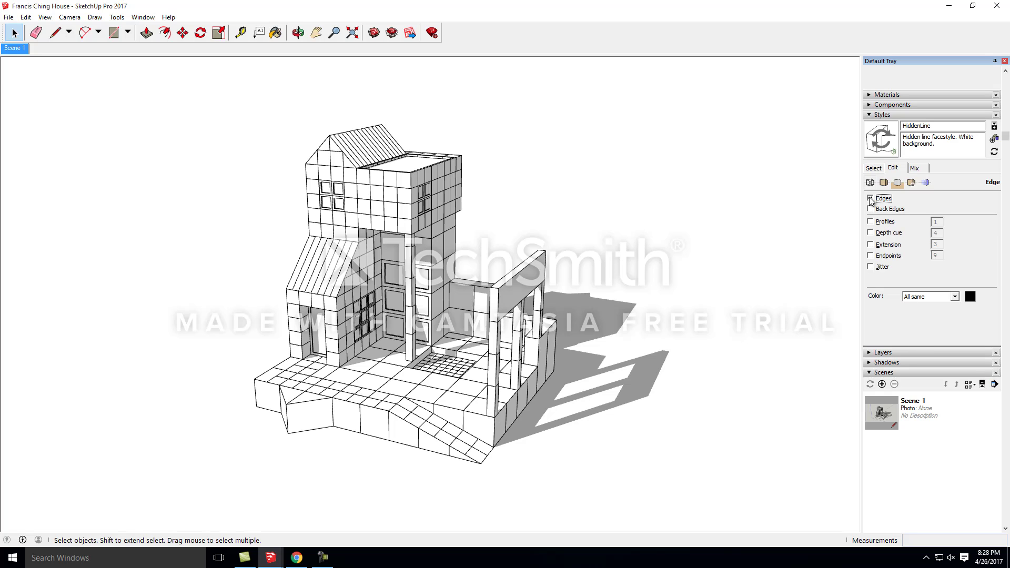
{"action": "left_click", "coordinate": [50, 18]}
{"action": "left_click", "coordinate": [66, 117]}
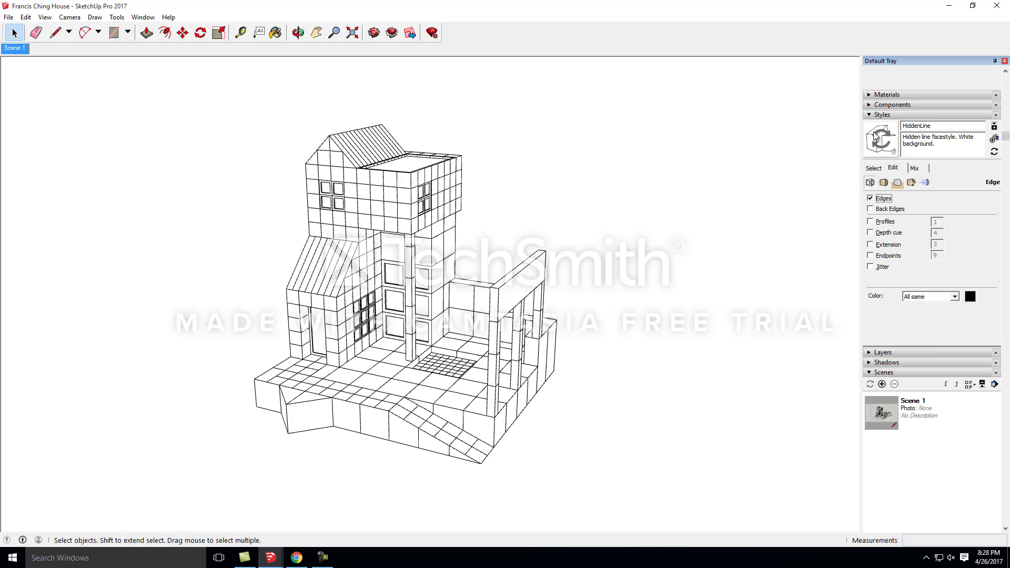
Apply the Pen Grey style from the Sketchy Edges collection to the house
{"action": "left_click", "coordinate": [874, 168]}
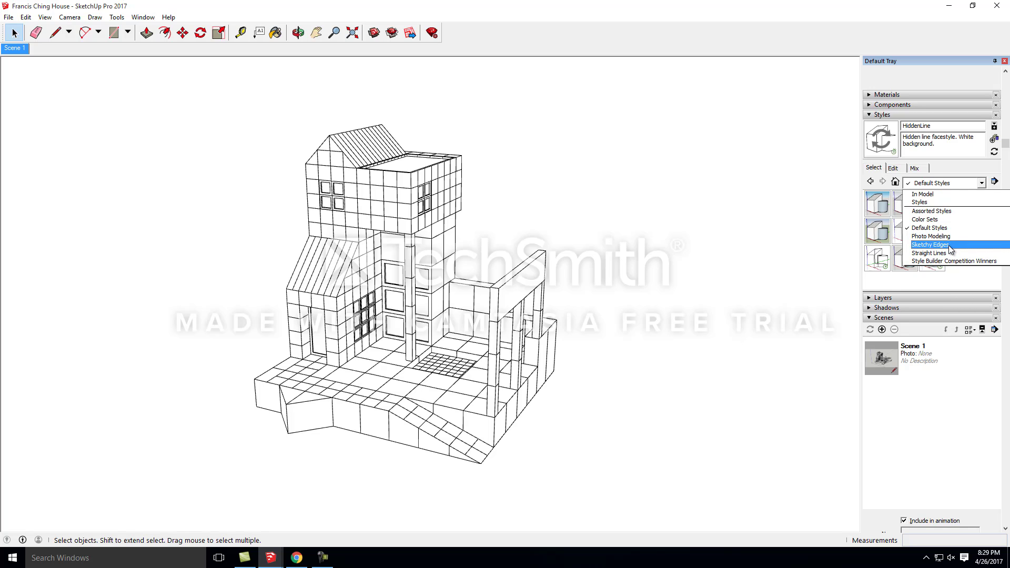
{"action": "left_click", "coordinate": [952, 249]}
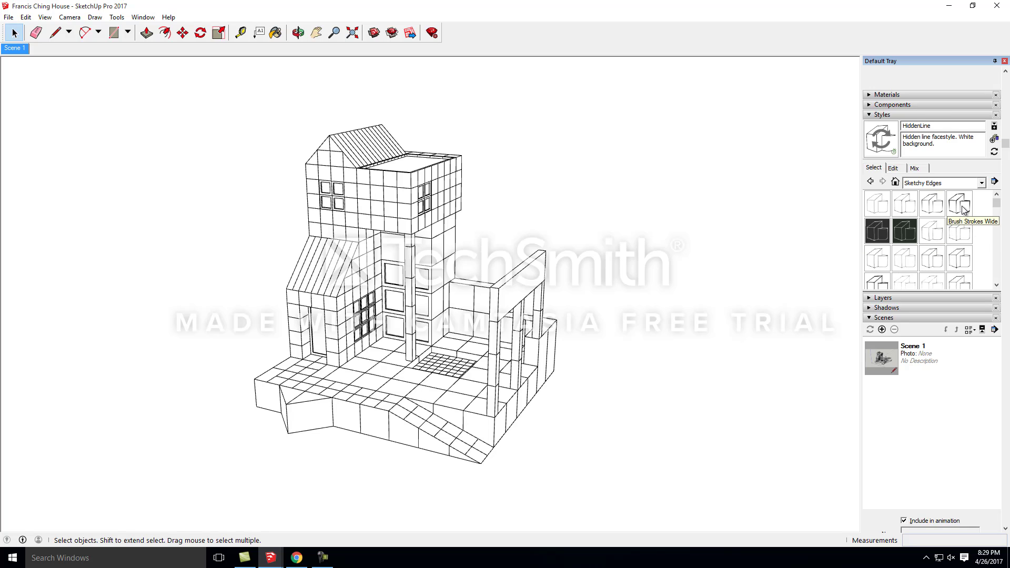
{"action": "left_click_drag", "start_coordinate": [997, 210], "coordinate": [1001, 219]}
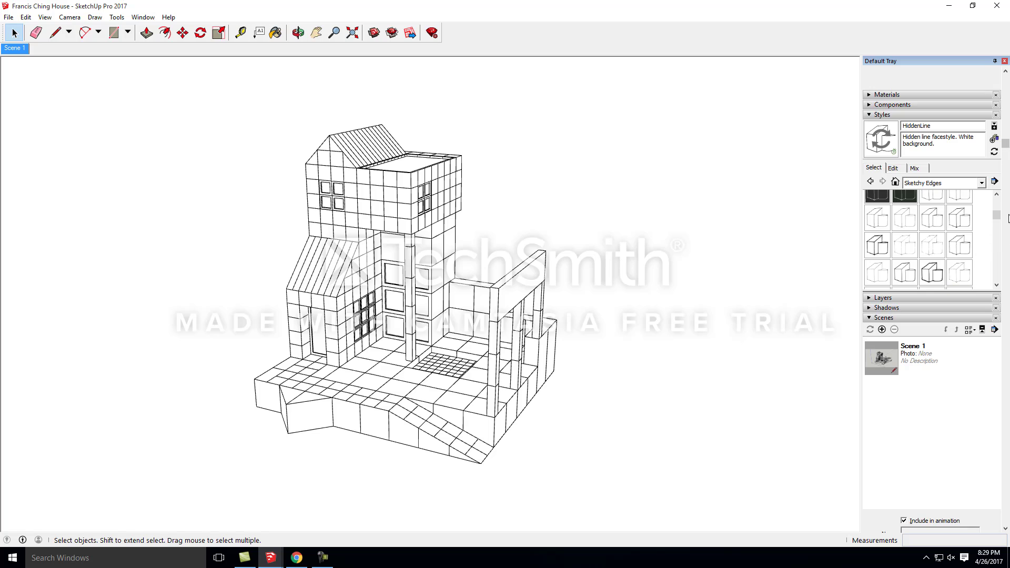
{"action": "left_click_drag", "start_coordinate": [998, 215], "coordinate": [998, 225]}
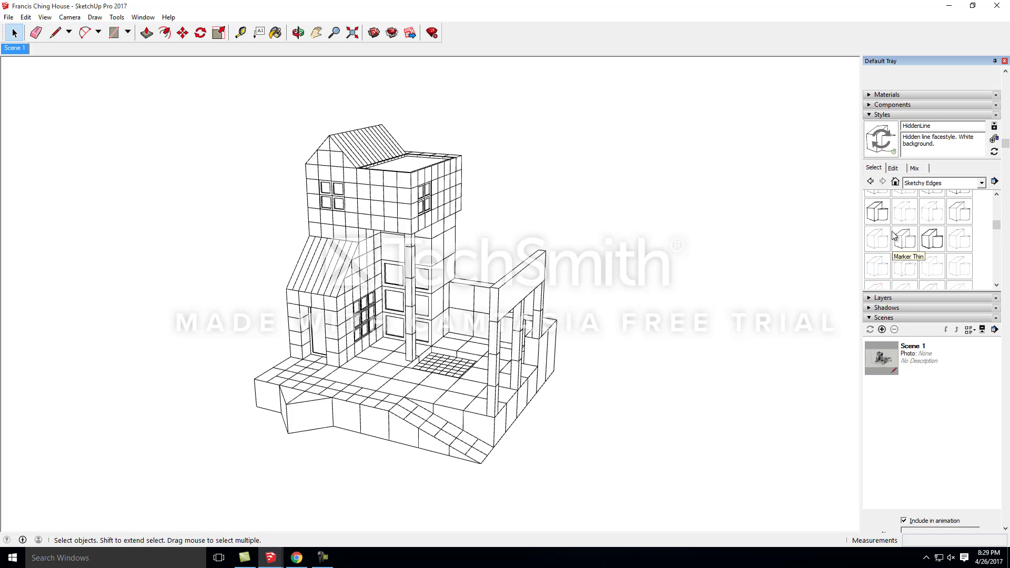
{"action": "left_click", "coordinate": [932, 269]}
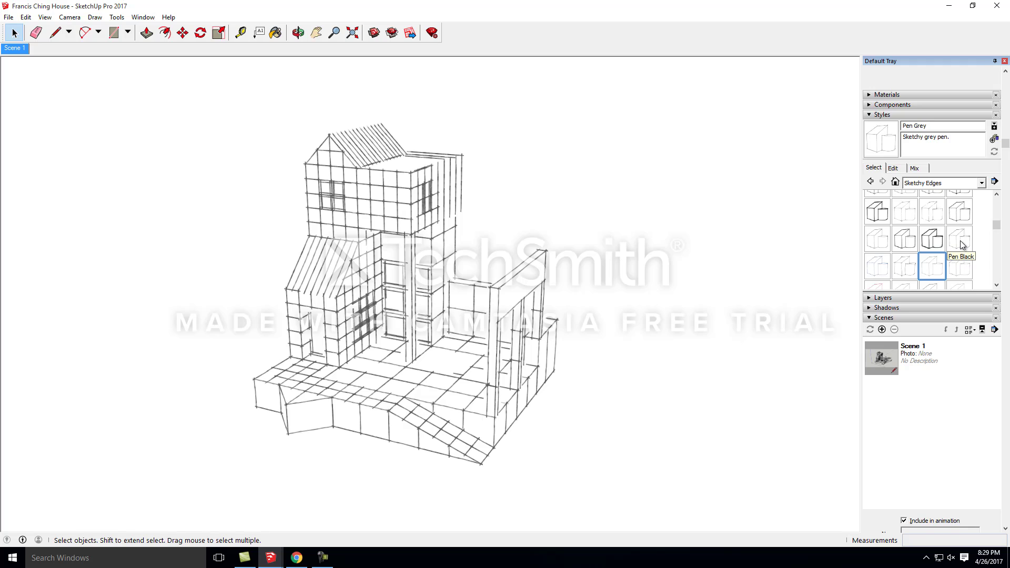
Try the Airbrush sketchy style on the house and return to Pen Grey
{"action": "scroll", "coordinate": [965, 271], "scroll_direction": "down", "scroll_amount": 2}
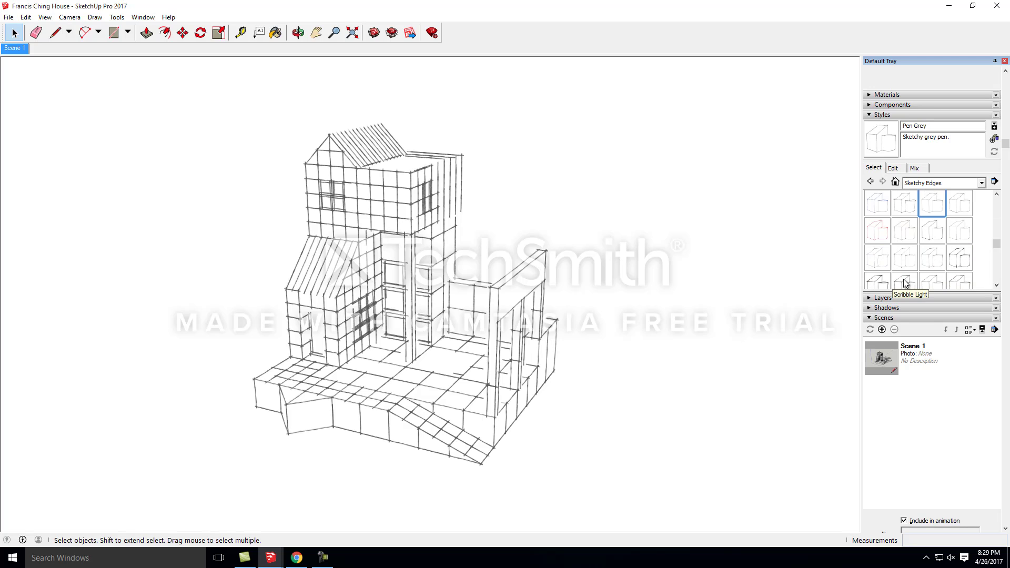
{"action": "scroll", "coordinate": [905, 273], "scroll_direction": "up", "scroll_amount": 5}
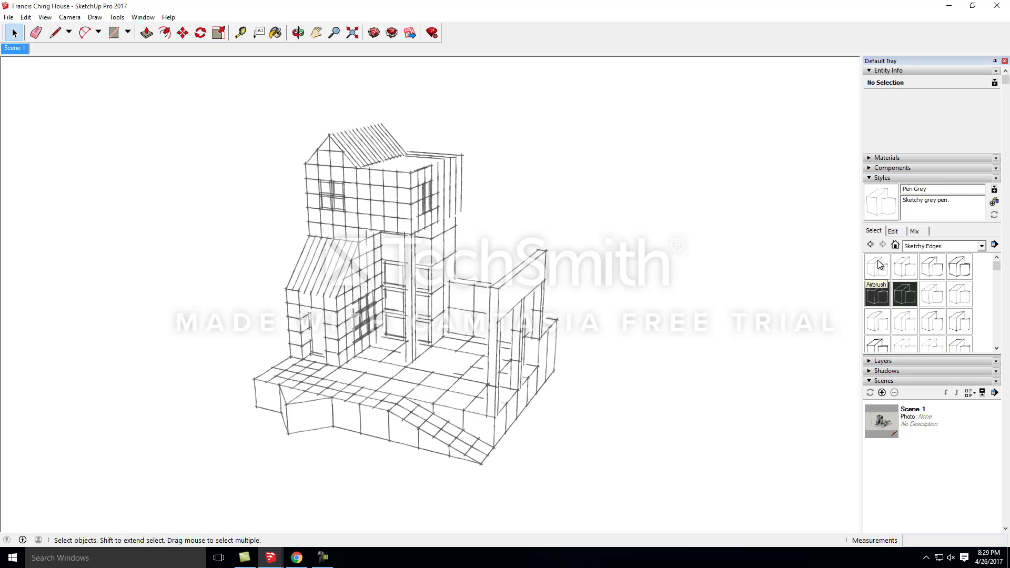
{"action": "left_click", "coordinate": [879, 266]}
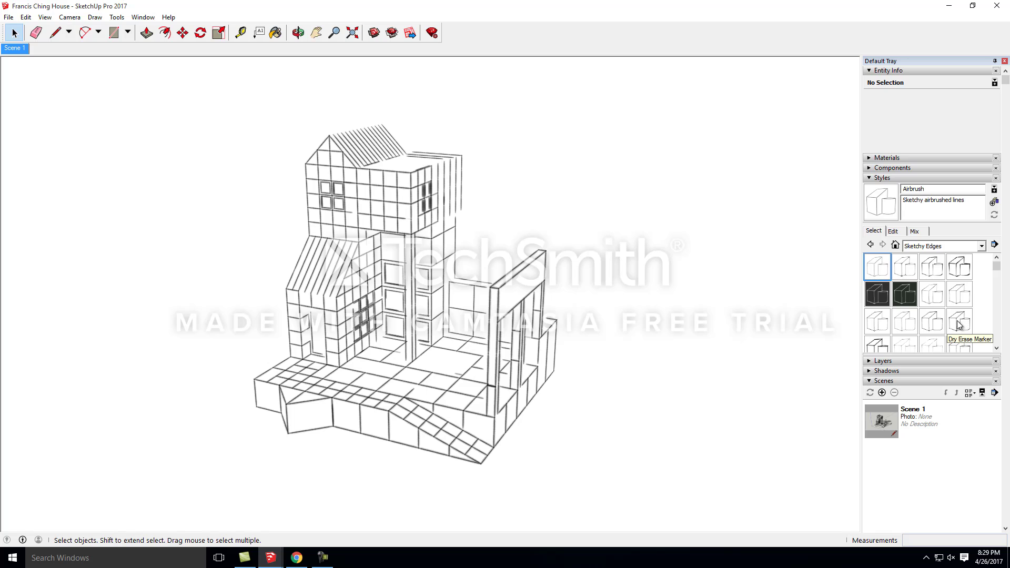
{"action": "scroll", "coordinate": [966, 329], "scroll_direction": "down", "scroll_amount": 3}
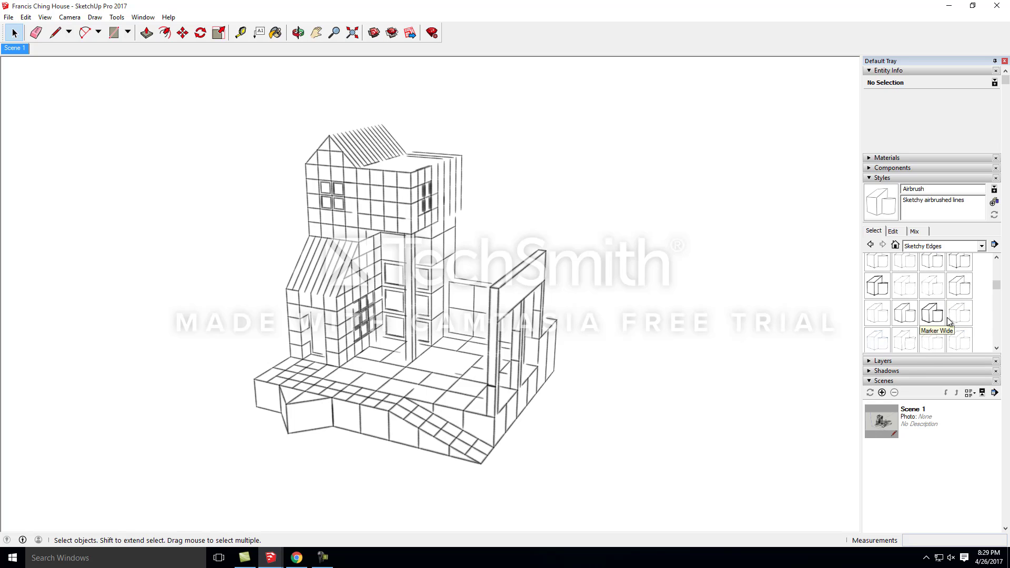
{"action": "left_click", "coordinate": [936, 341]}
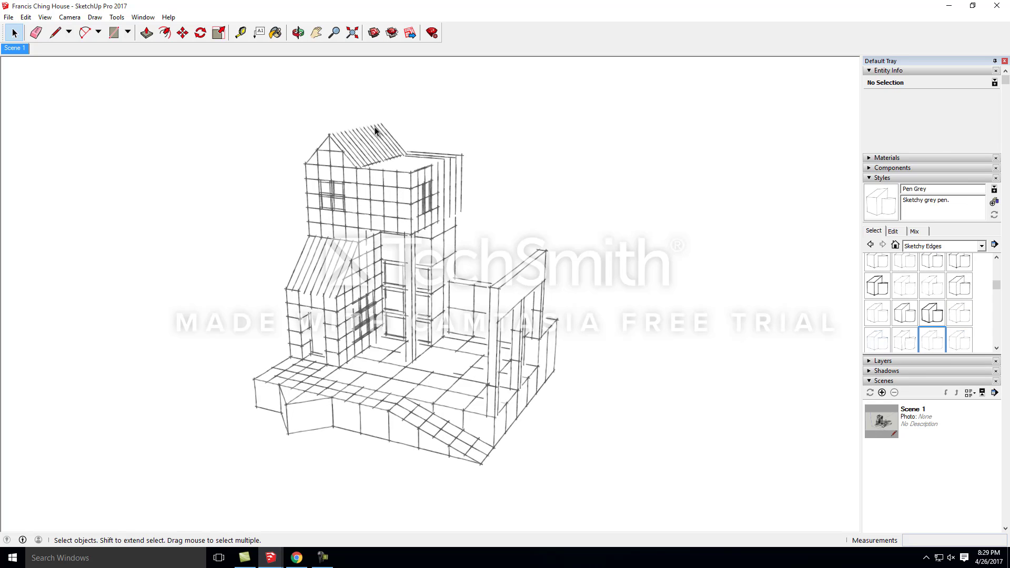
Export the sketchy view as a 2D JPEG image named Francis Ching House-Pen Grey on the desktop
{"action": "left_click", "coordinate": [11, 19]}
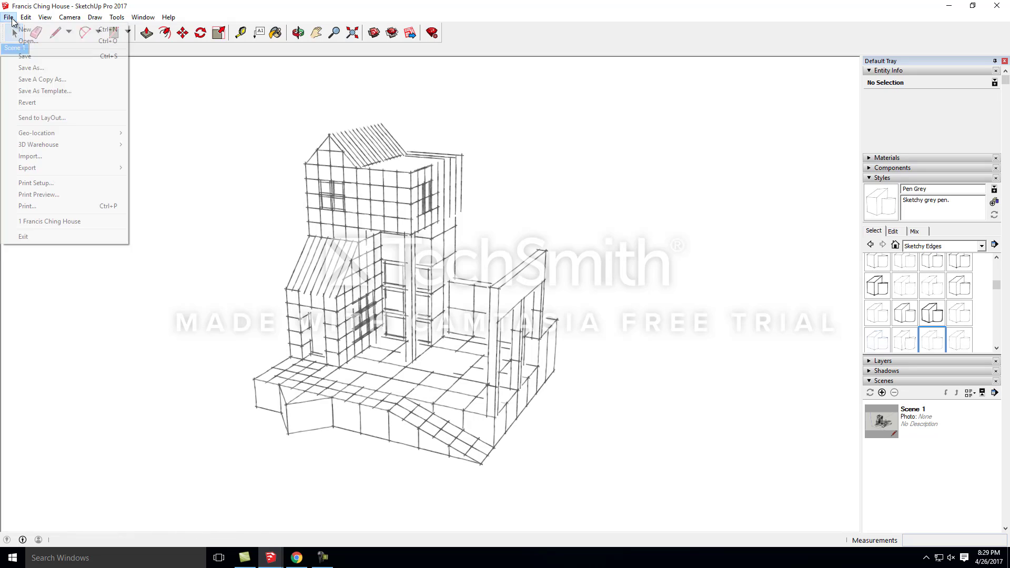
{"action": "left_click", "coordinate": [603, 313]}
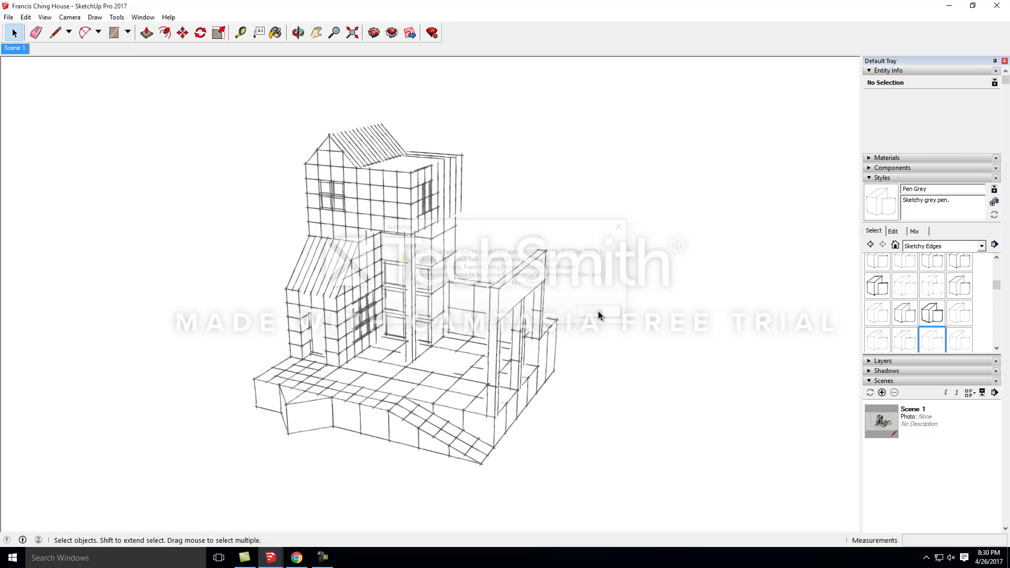
{"action": "left_click", "coordinate": [9, 17]}
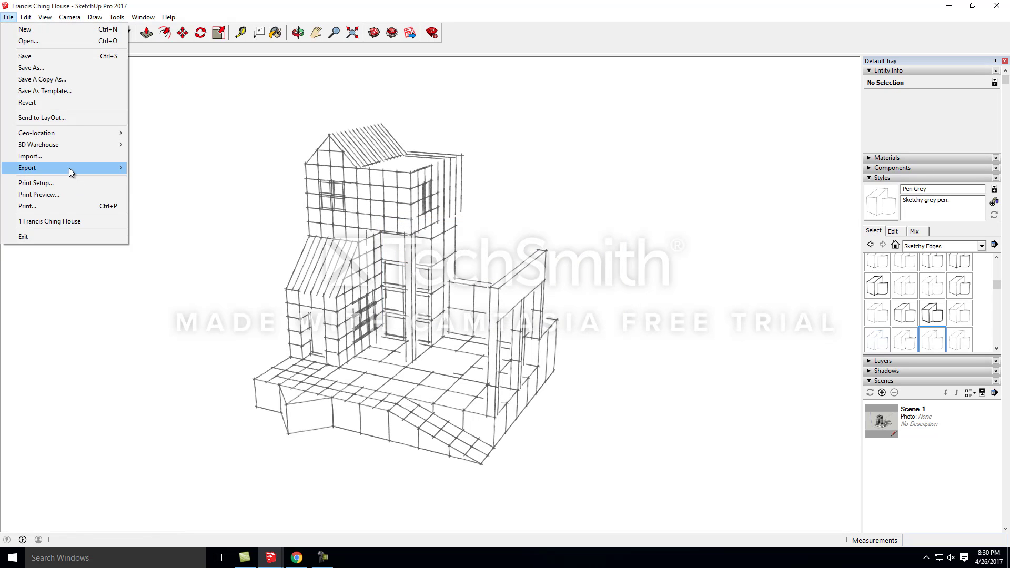
{"action": "mouse_move", "coordinate": [69, 169]}
{"action": "left_click", "coordinate": [196, 182]}
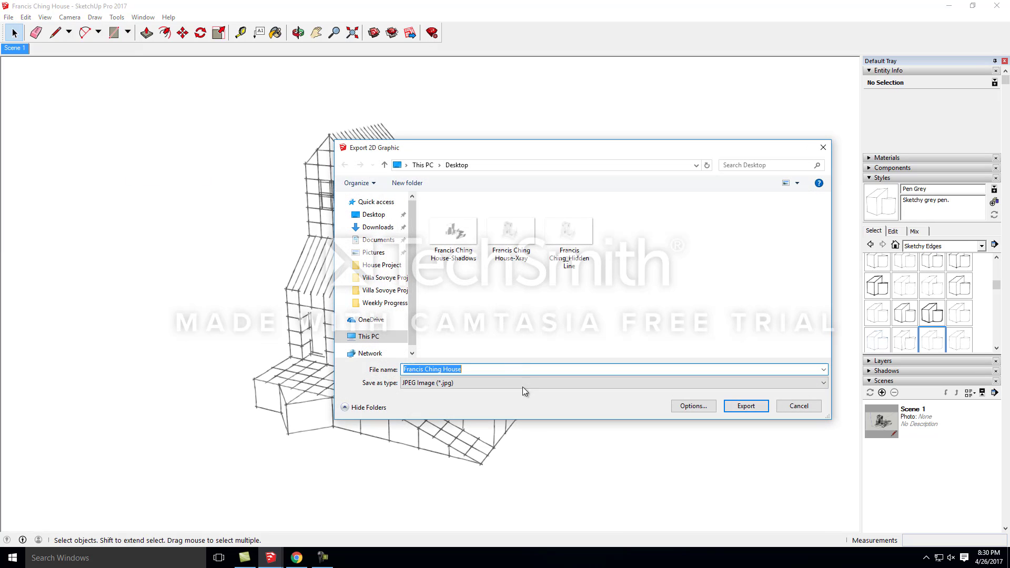
{"action": "left_click", "coordinate": [484, 368]}
{"action": "type", "text": "-"}
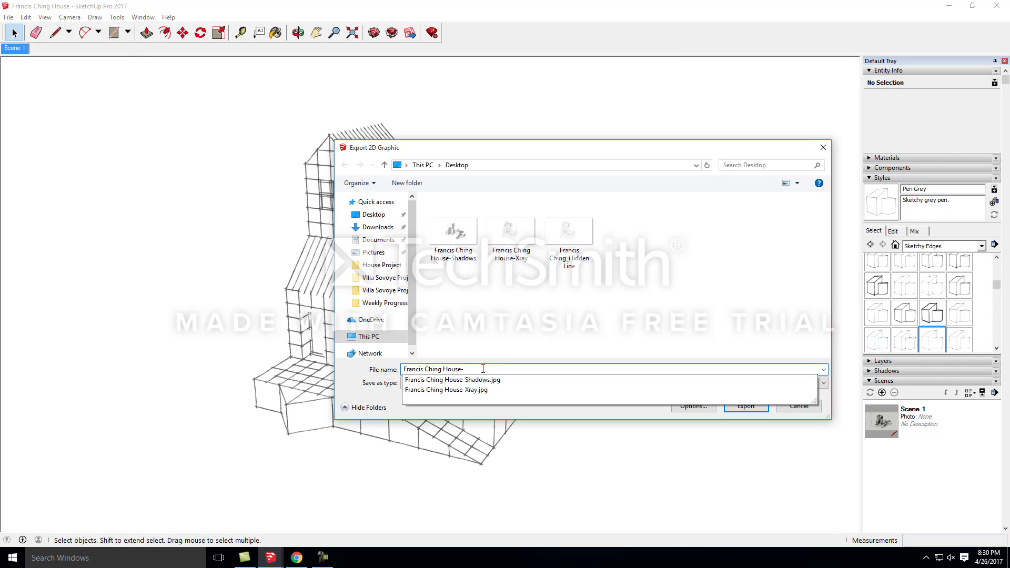
{"action": "type", "text": "Pen Grey"}
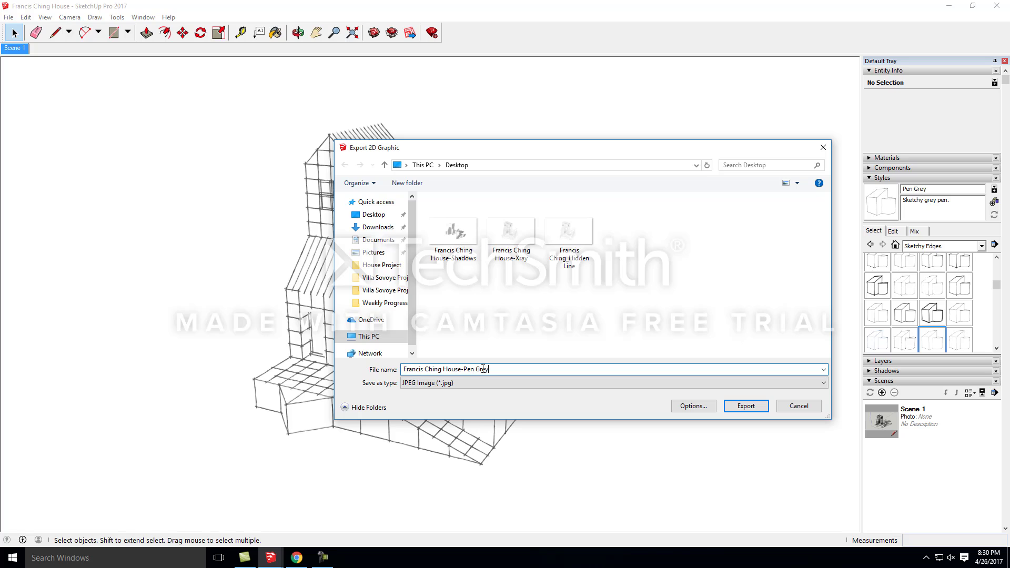
{"action": "left_click", "coordinate": [754, 404]}
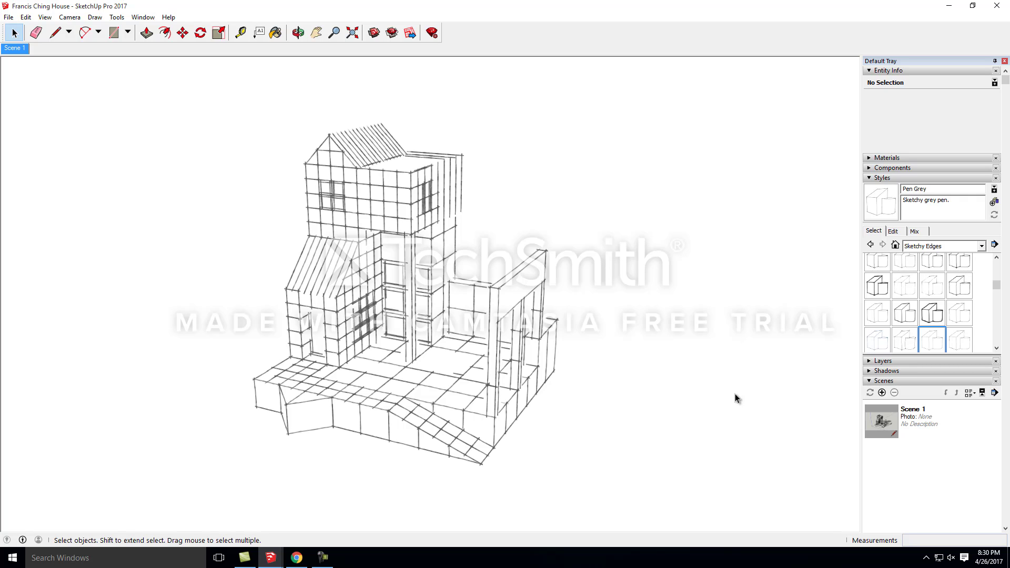
Minimise SketchUp, search Windows for "photo" and launch Adobe Photoshop CS6 (64 Bit)
{"action": "left_click", "coordinate": [949, 6]}
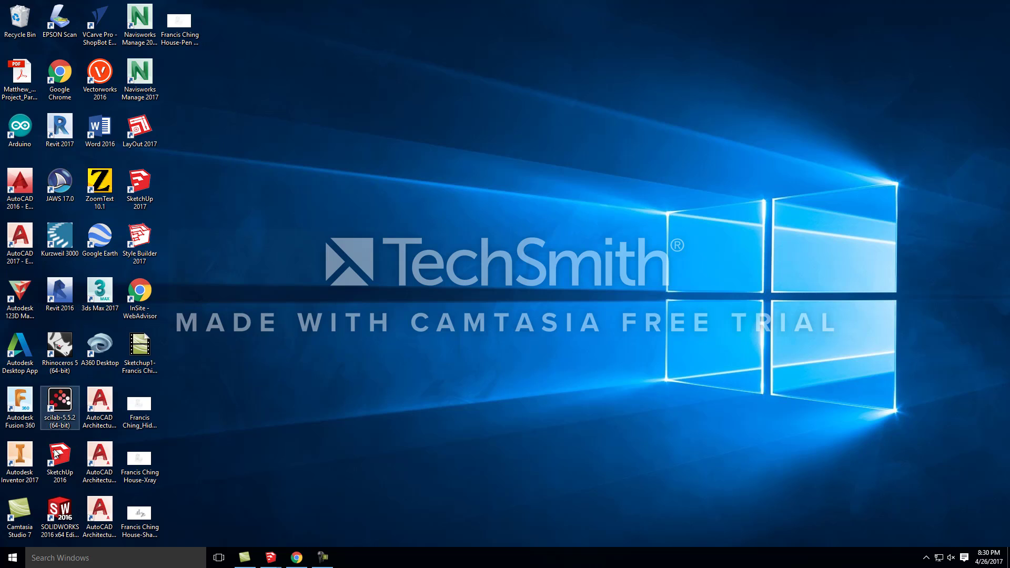
{"action": "left_click", "coordinate": [65, 561]}
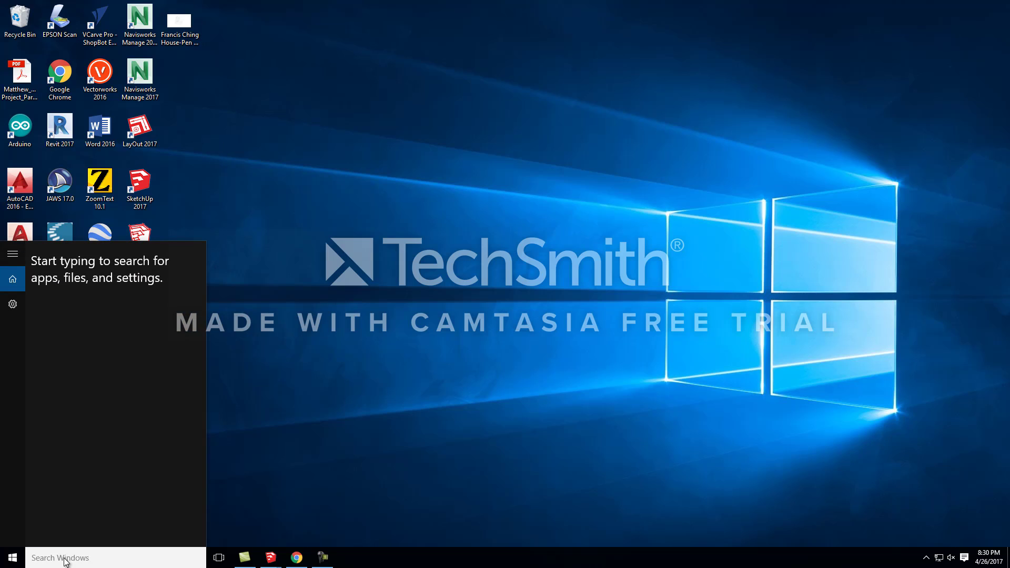
{"action": "type", "text": "p"}
{"action": "key", "text": "BackSpace"}
{"action": "type", "text": "p"}
{"action": "key", "text": "BackSpace"}
{"action": "type", "text": "photo"}
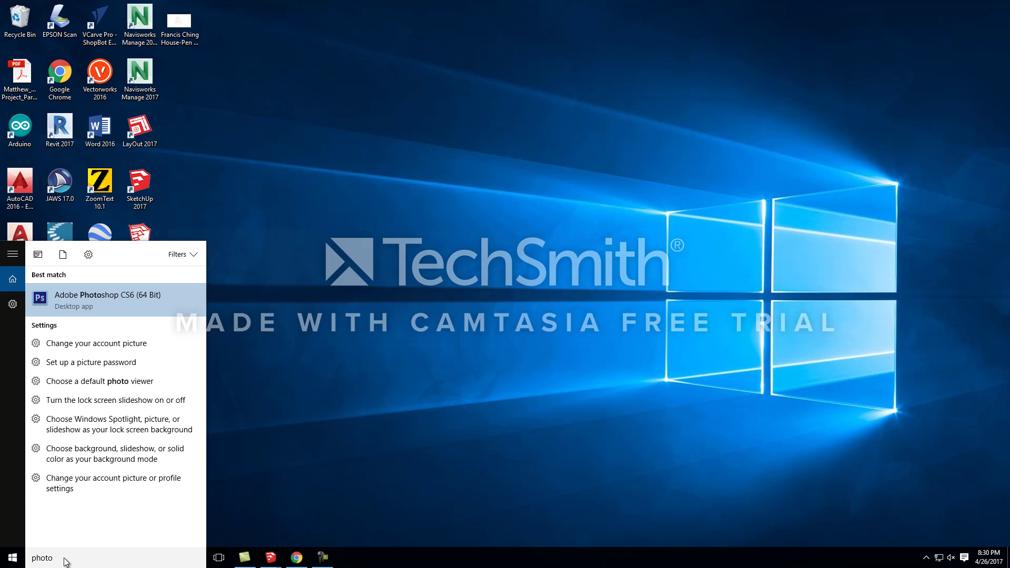
{"action": "left_click", "coordinate": [129, 301]}
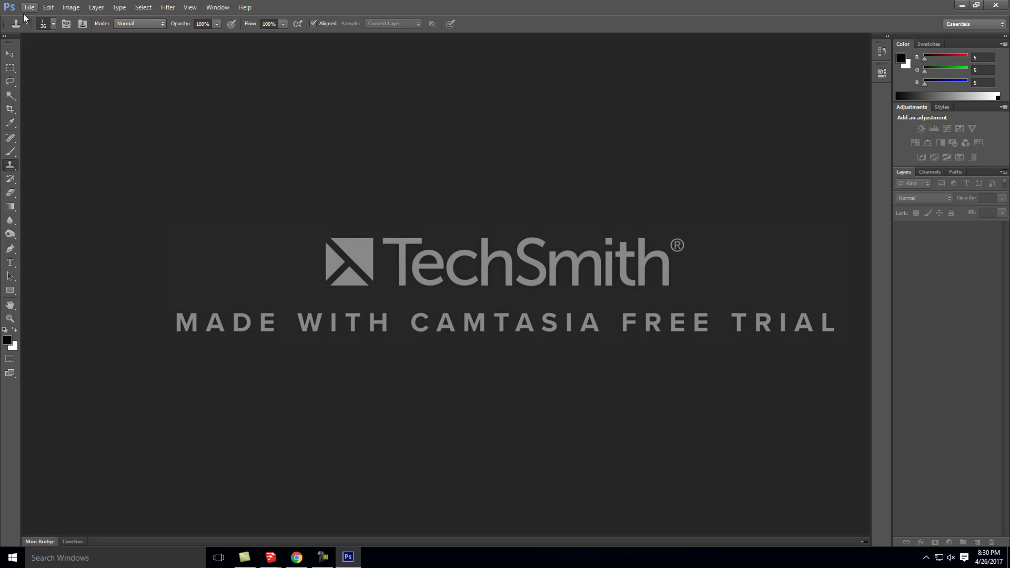
Open the exported image Francis Ching_Hidden Line from the desktop
{"action": "left_click", "coordinate": [31, 8]}
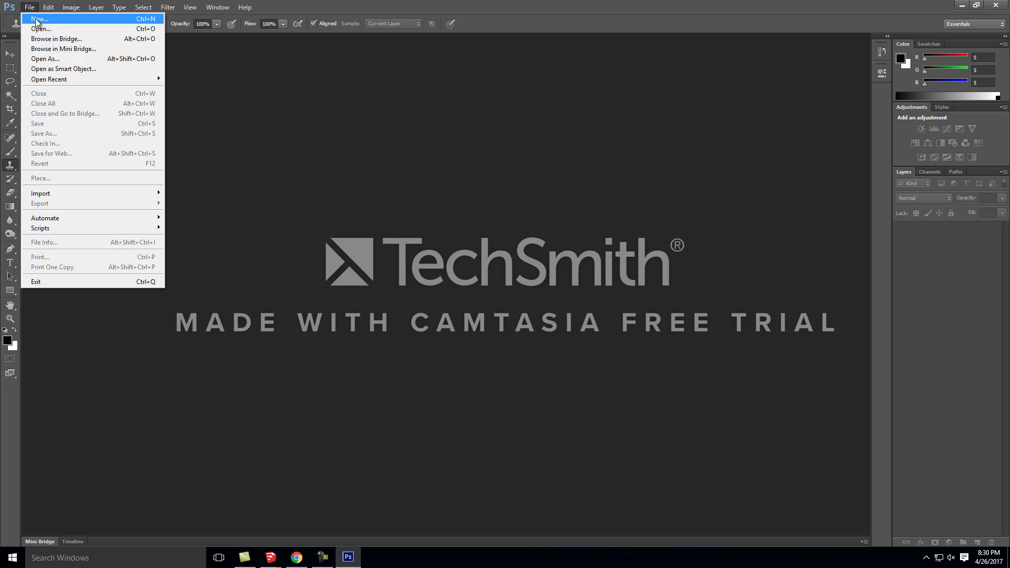
{"action": "left_click", "coordinate": [41, 29]}
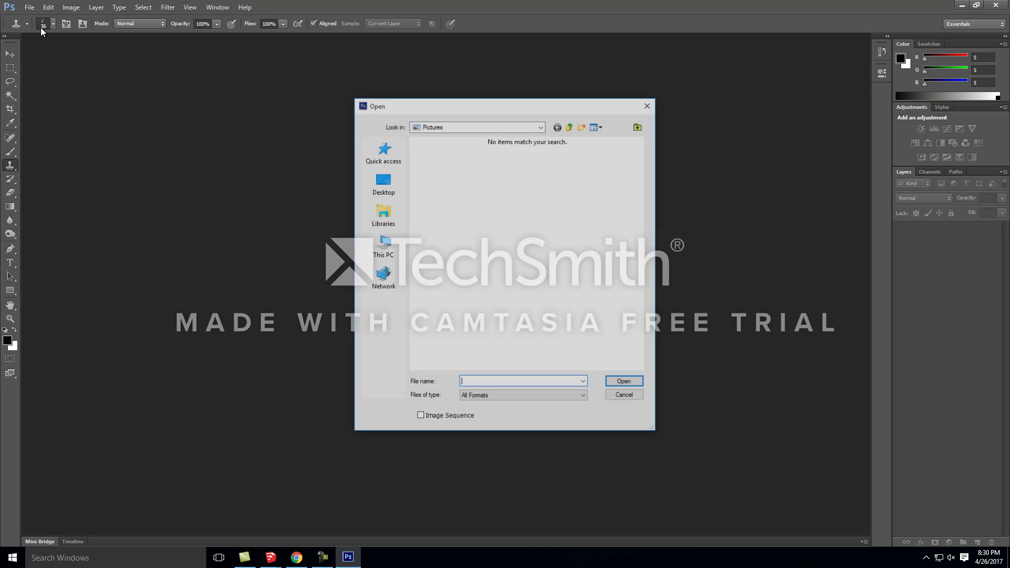
{"action": "left_click", "coordinate": [386, 187]}
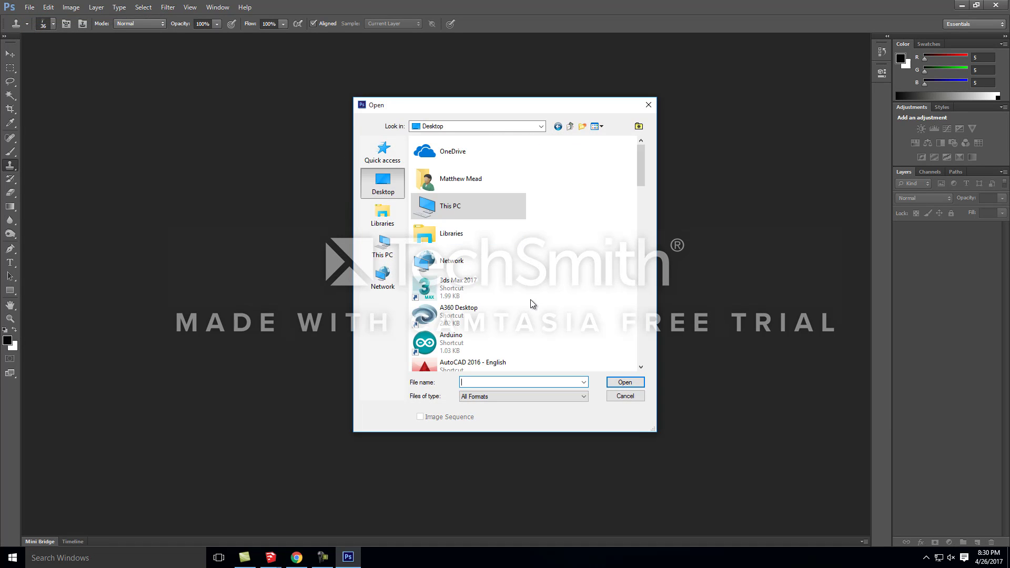
{"action": "scroll", "coordinate": [531, 298], "scroll_direction": "down", "scroll_amount": 3}
{"action": "scroll", "coordinate": [579, 316], "scroll_direction": "down", "scroll_amount": 2}
{"action": "scroll", "coordinate": [579, 315], "scroll_direction": "down", "scroll_amount": 10}
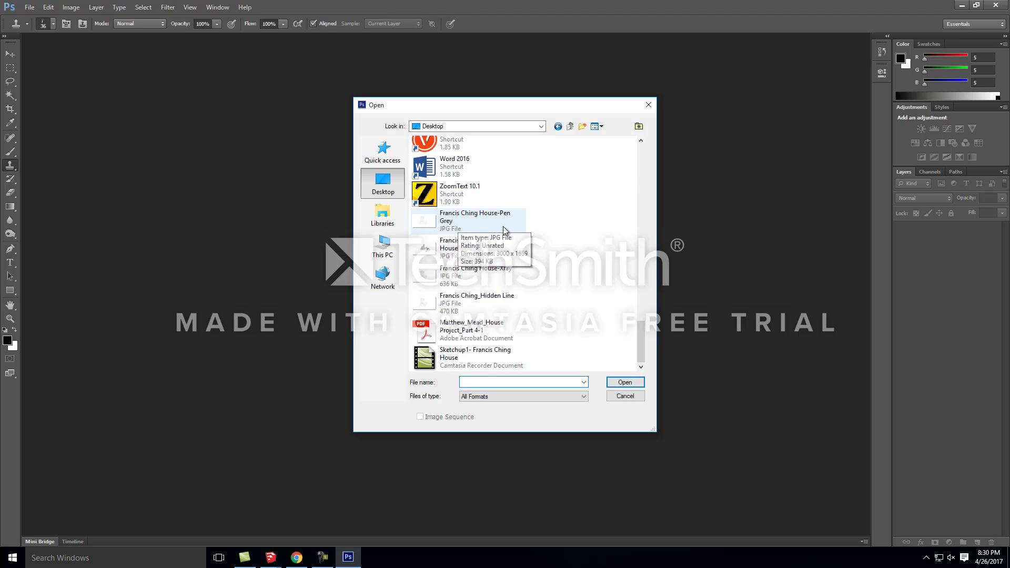
{"action": "left_click", "coordinate": [477, 303]}
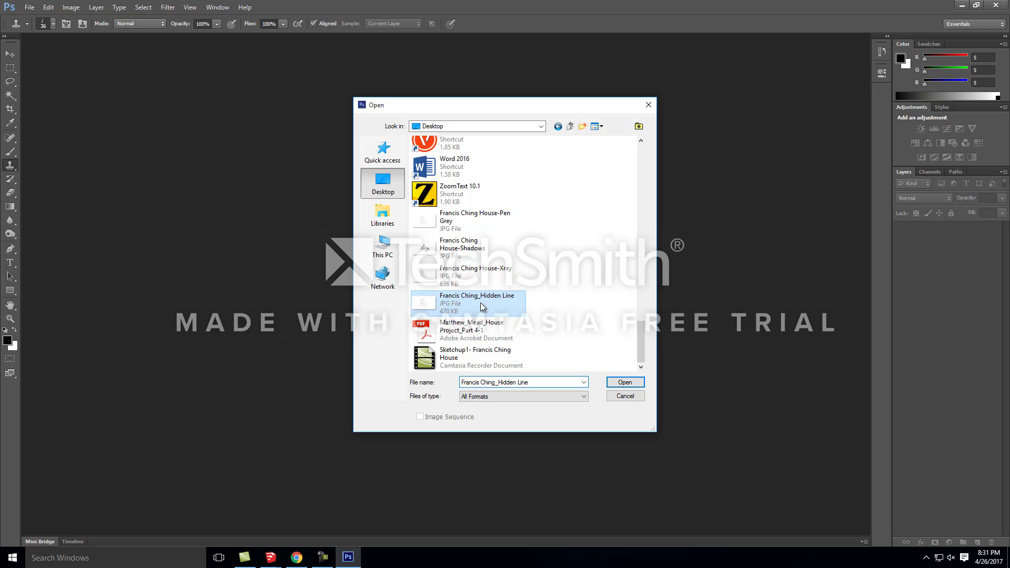
{"action": "left_click", "coordinate": [624, 382]}
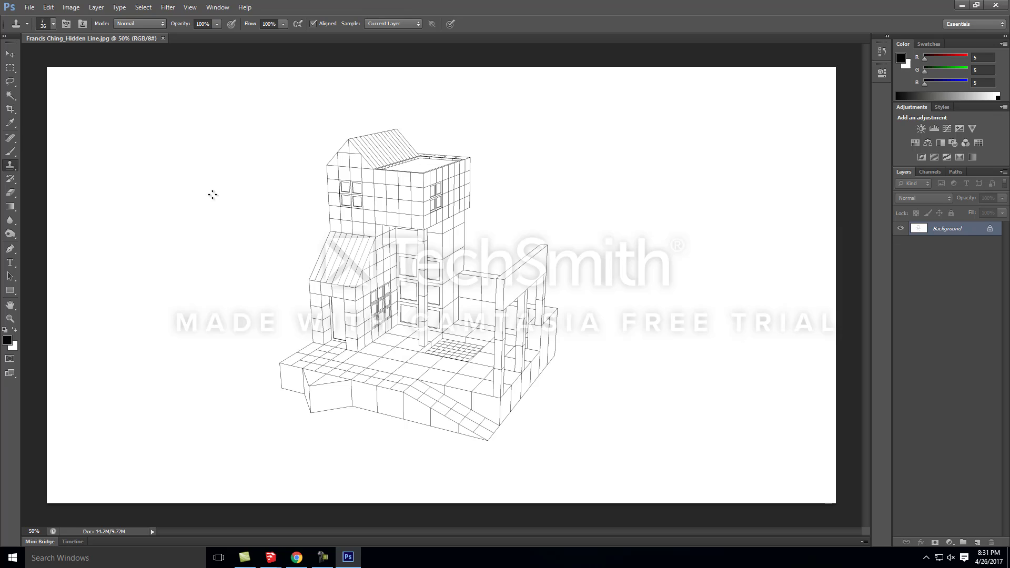
Place the Francis Ching House-Xray image from the desktop as a layer above the hidden-line background
{"action": "left_click", "coordinate": [29, 8]}
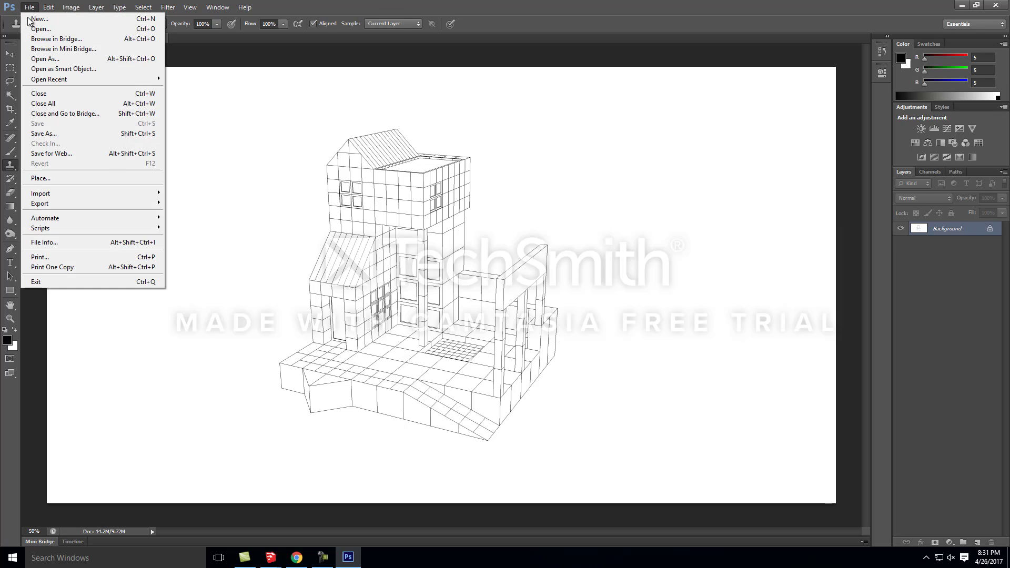
{"action": "left_click", "coordinate": [102, 179]}
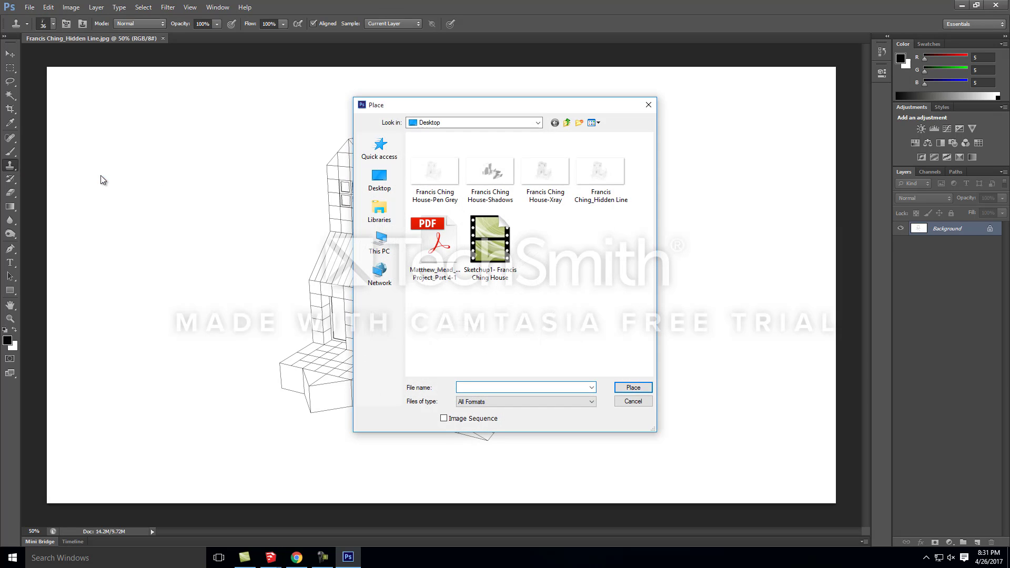
{"action": "left_click", "coordinate": [545, 179]}
{"action": "left_click", "coordinate": [634, 387]}
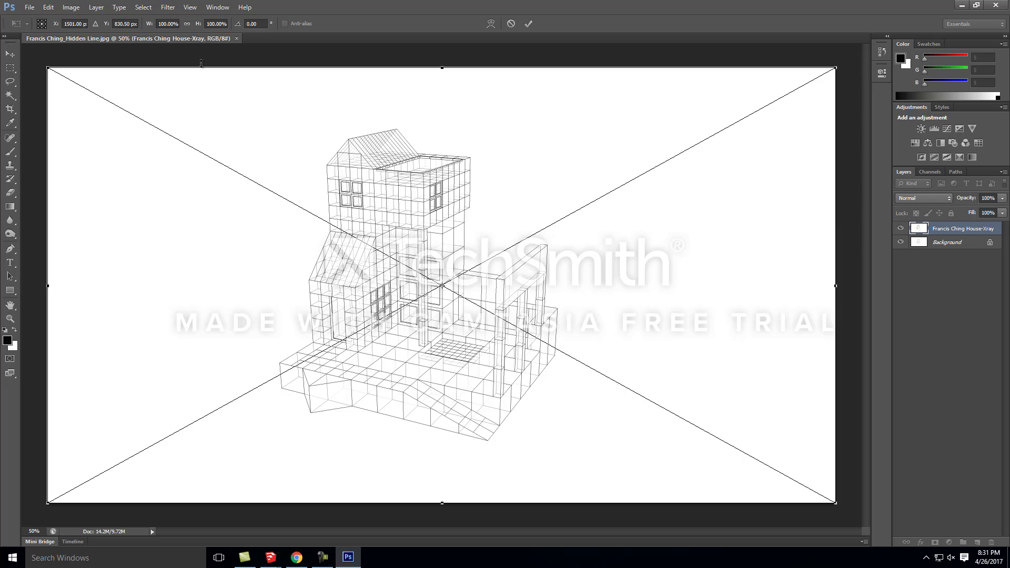
{"action": "left_click", "coordinate": [9, 54]}
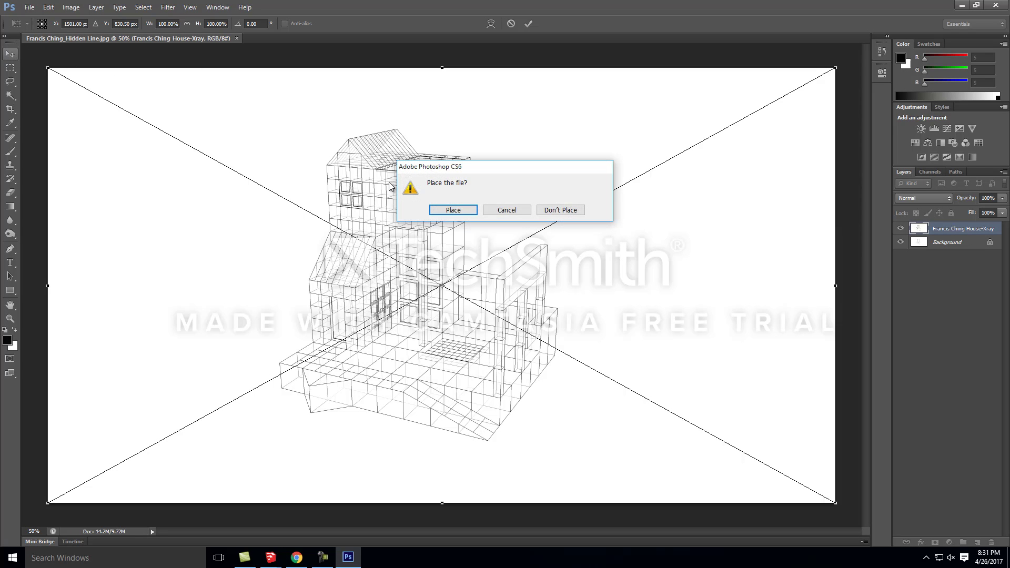
{"action": "left_click", "coordinate": [451, 209]}
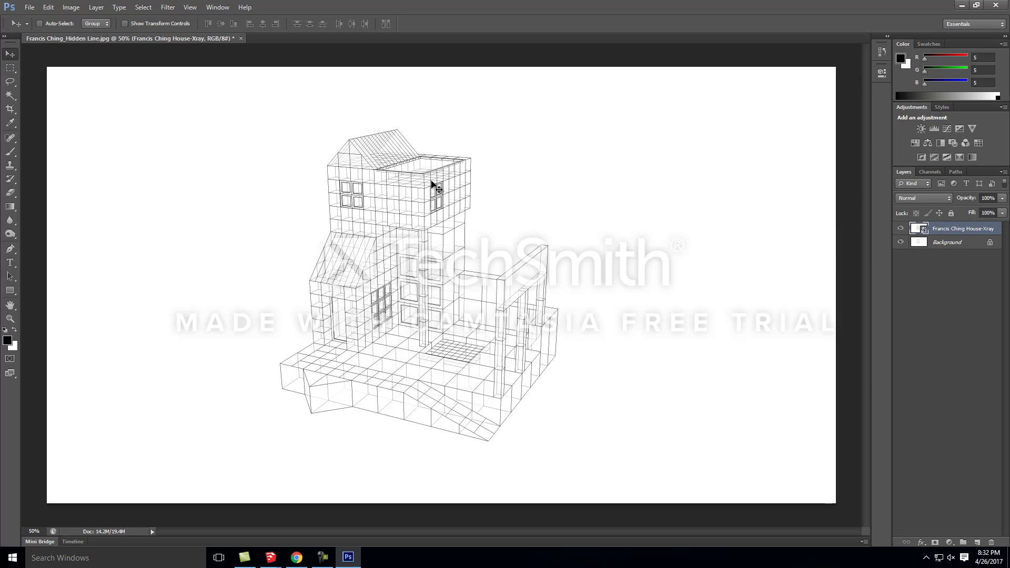
Hide and reshow the Francis Ching House-Xray layer to compare it with the hidden-line background
{"action": "left_click", "coordinate": [901, 228]}
{"action": "left_click", "coordinate": [902, 229]}
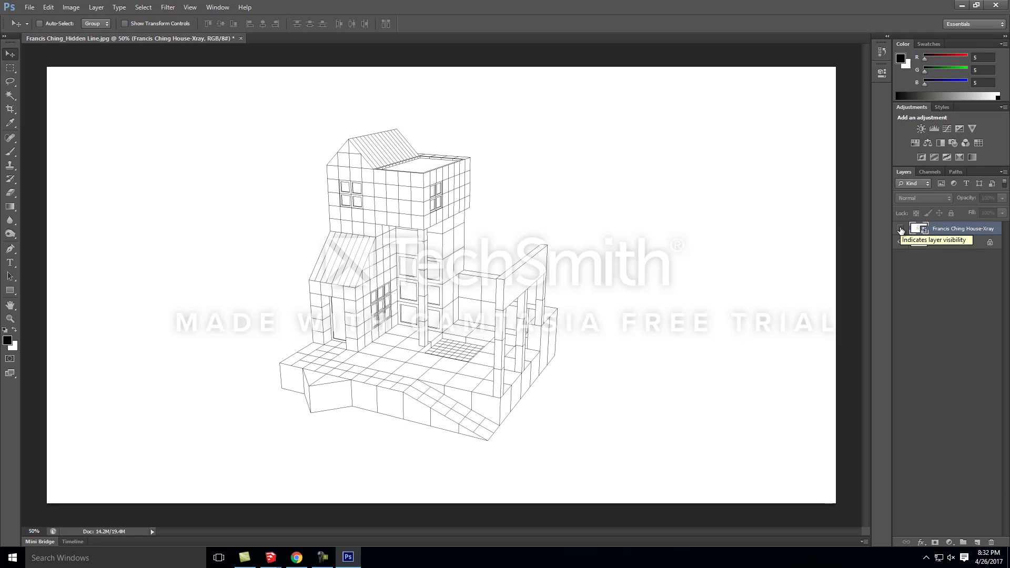
{"action": "left_click", "coordinate": [901, 229]}
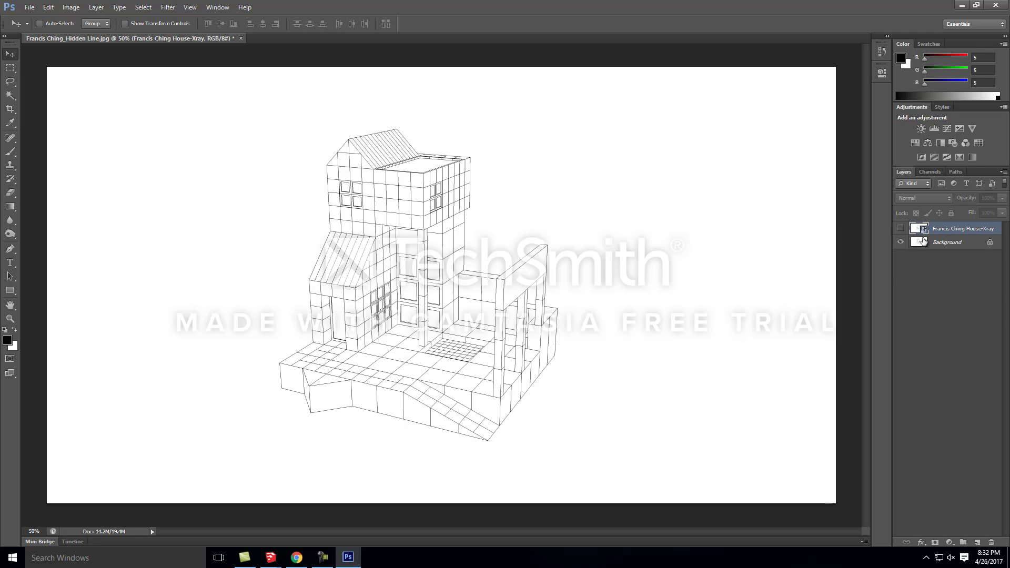
{"action": "left_click", "coordinate": [901, 229]}
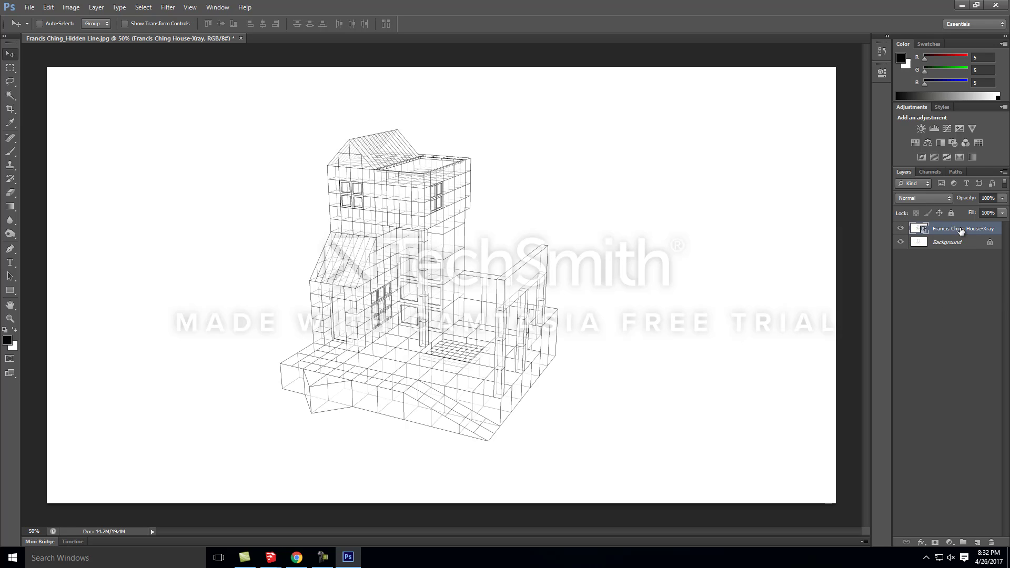
Set the blend mode of the Francis Ching House-Xray layer to Multiply
{"action": "left_click", "coordinate": [942, 202]}
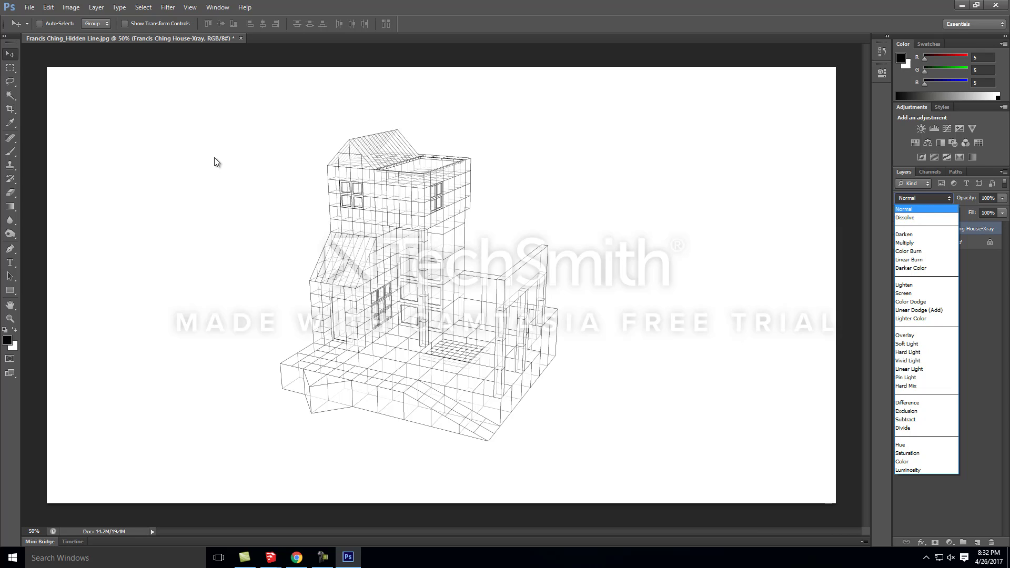
{"action": "left_click", "coordinate": [985, 274]}
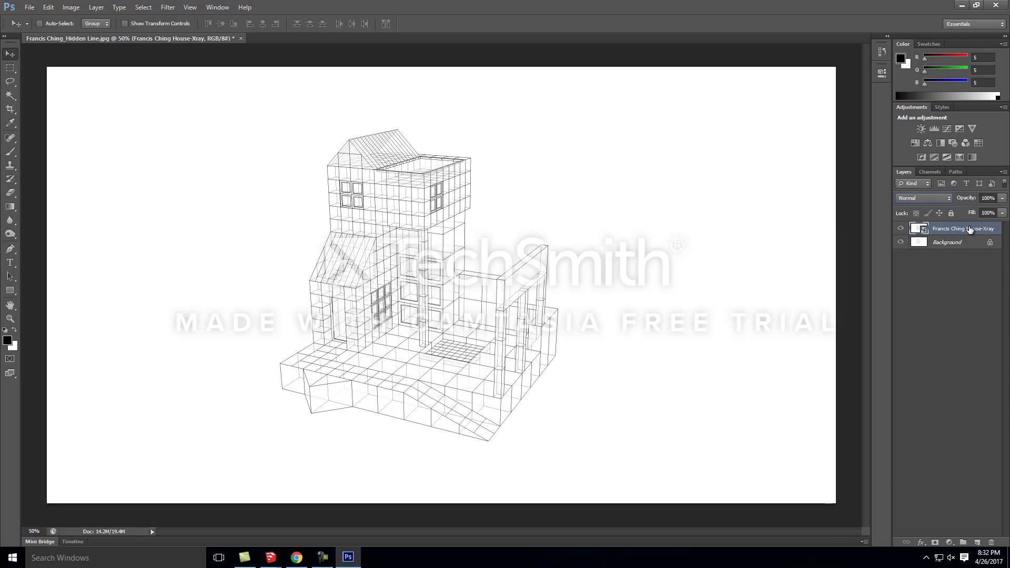
{"action": "left_click", "coordinate": [945, 200]}
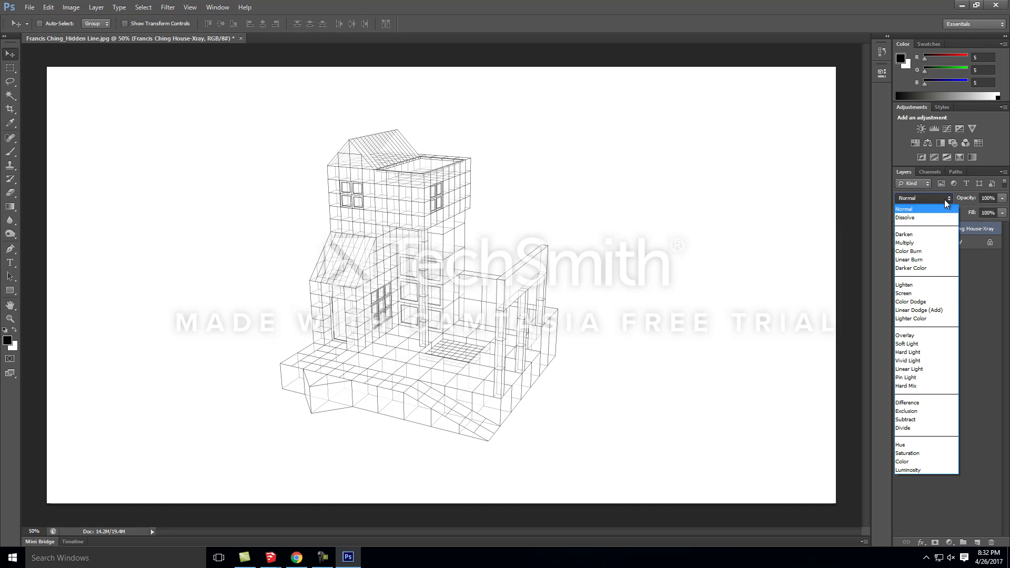
{"action": "left_click", "coordinate": [925, 243]}
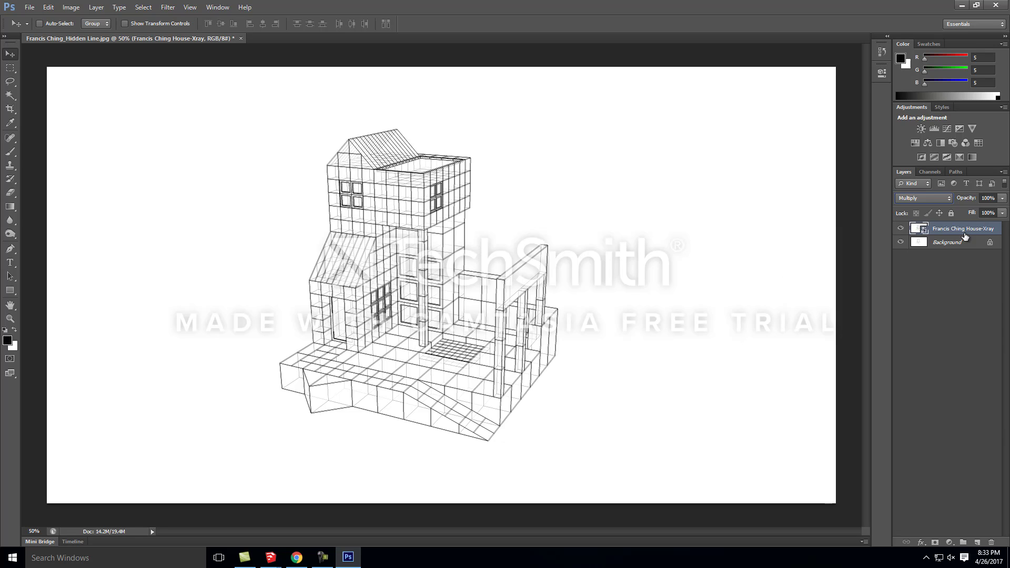
Place the Francis Ching House-Shadows image as a layer above the X-ray layer and set its blend mode to Multiply
{"action": "left_click", "coordinate": [29, 6]}
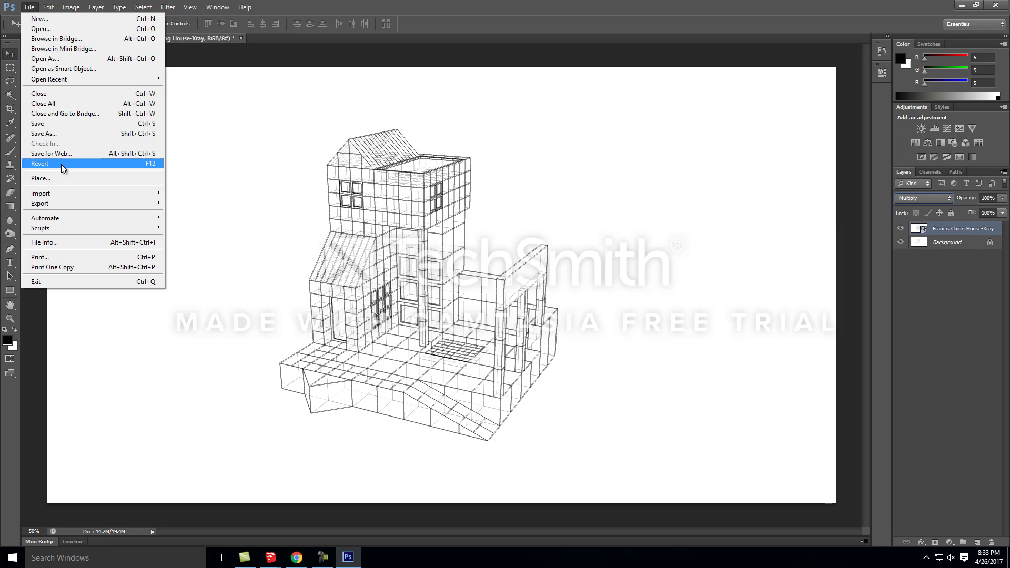
{"action": "left_click", "coordinate": [55, 178]}
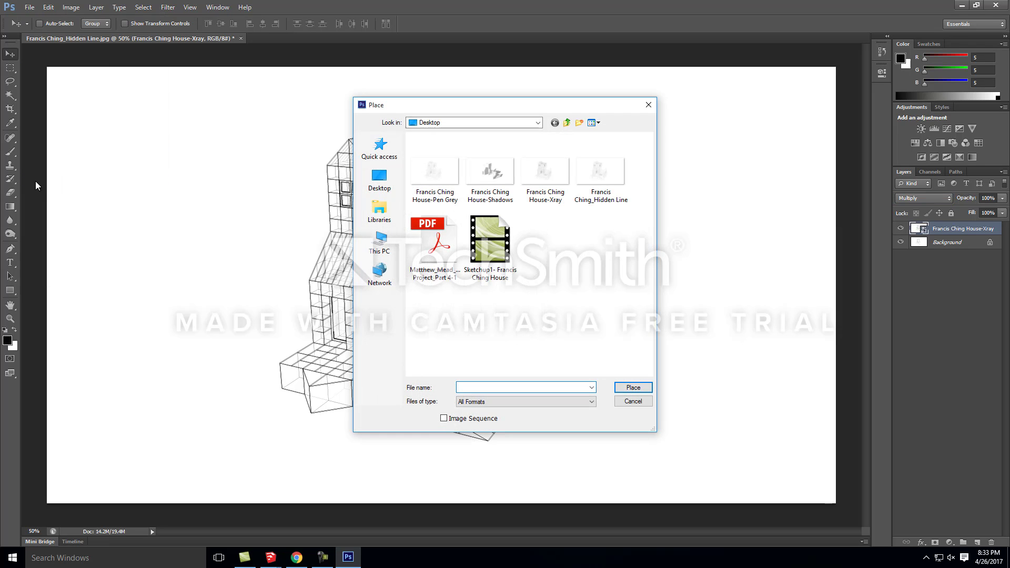
{"action": "left_click", "coordinate": [495, 178]}
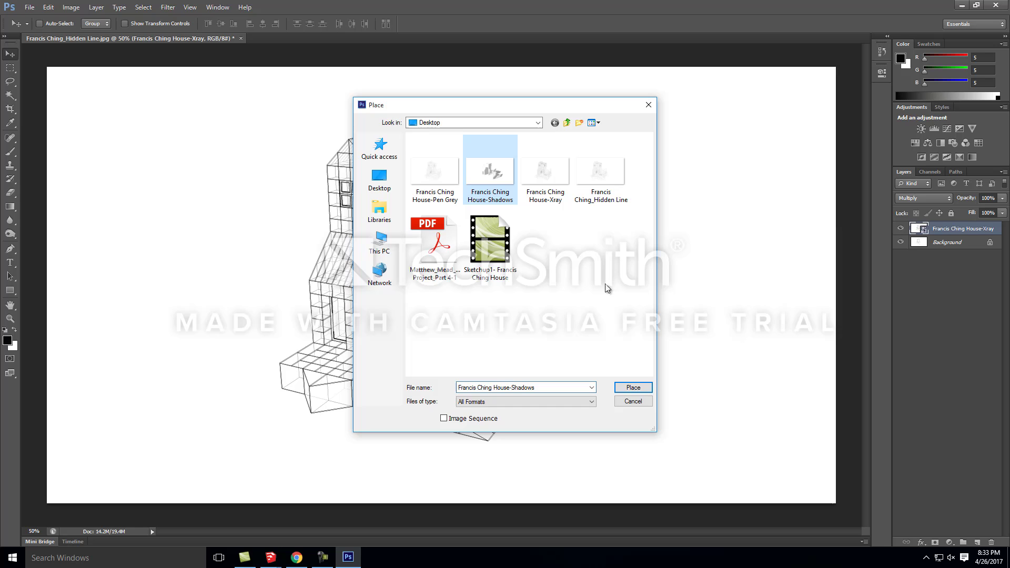
{"action": "left_click", "coordinate": [634, 388]}
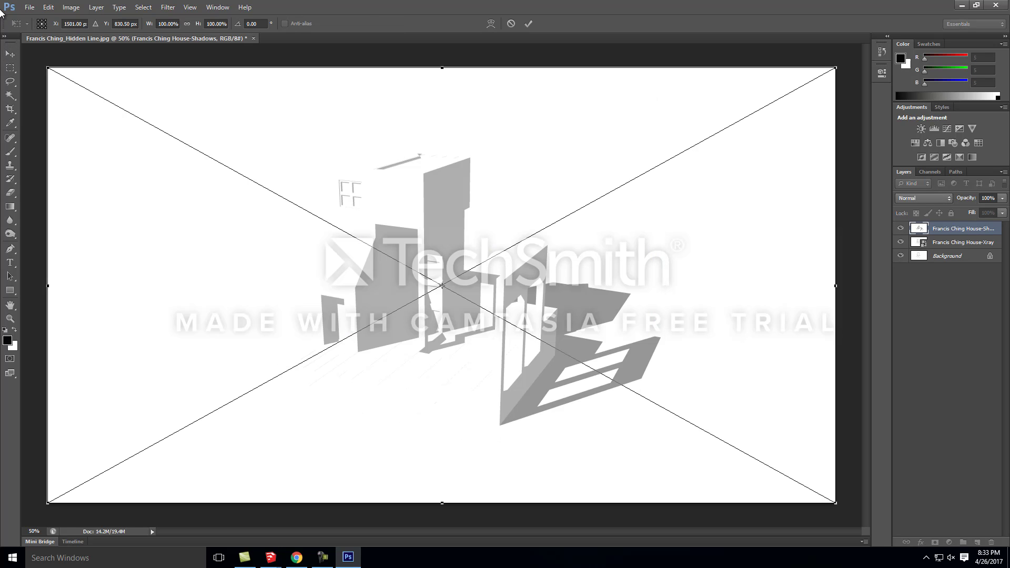
{"action": "left_click", "coordinate": [13, 56]}
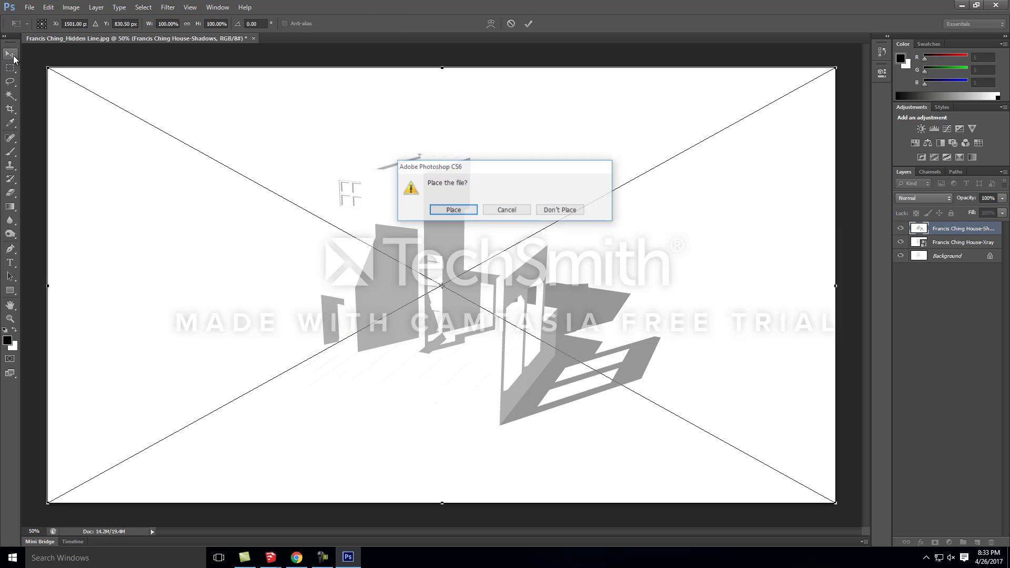
{"action": "left_click", "coordinate": [456, 210]}
{"action": "left_click", "coordinate": [950, 200]}
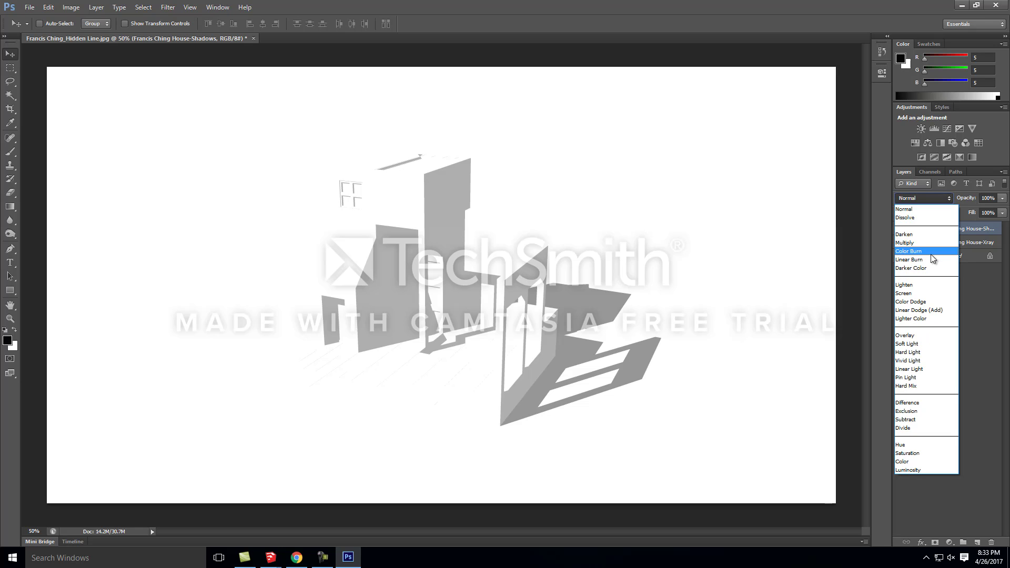
{"action": "left_click", "coordinate": [907, 243]}
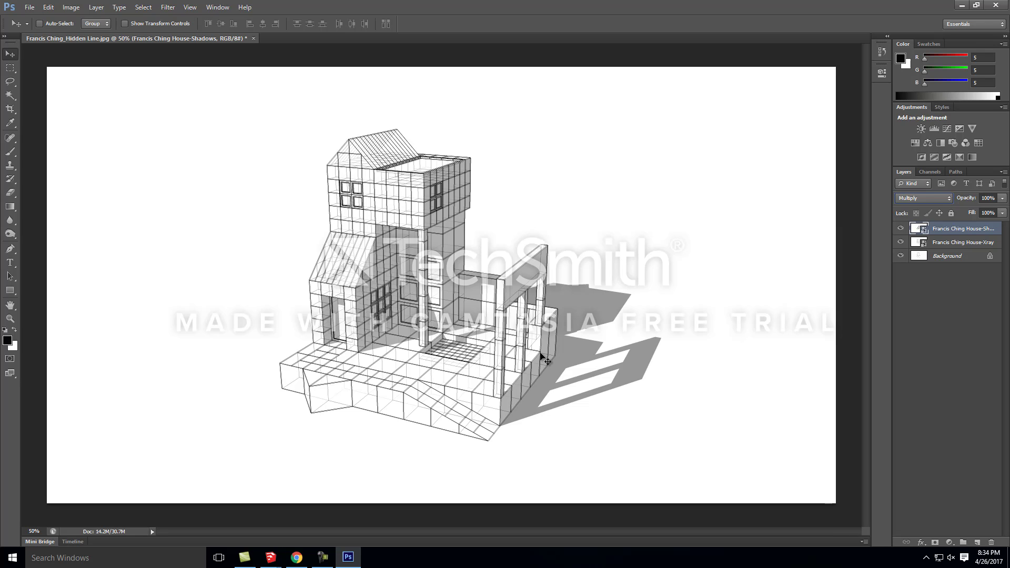
Place the Francis Ching House-Pen Grey image as the topmost layer and set its blend mode to Multiply
{"action": "left_click", "coordinate": [28, 8]}
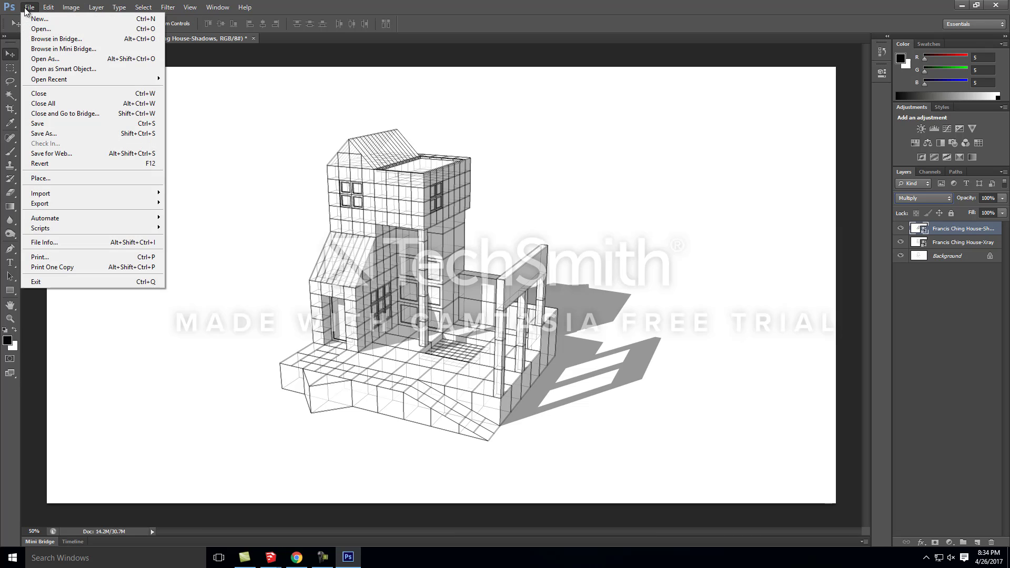
{"action": "left_click", "coordinate": [74, 178]}
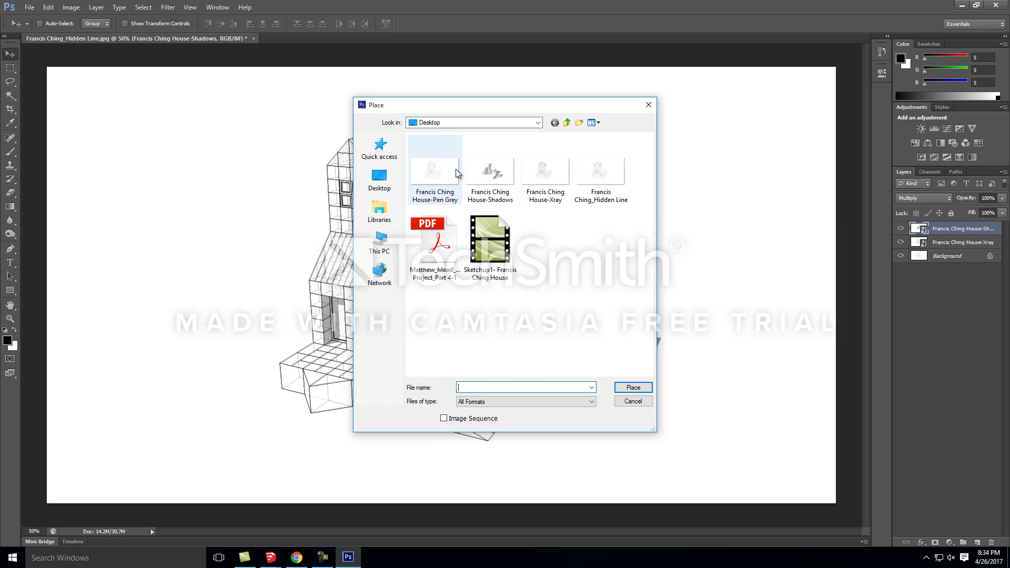
{"action": "left_click", "coordinate": [440, 169]}
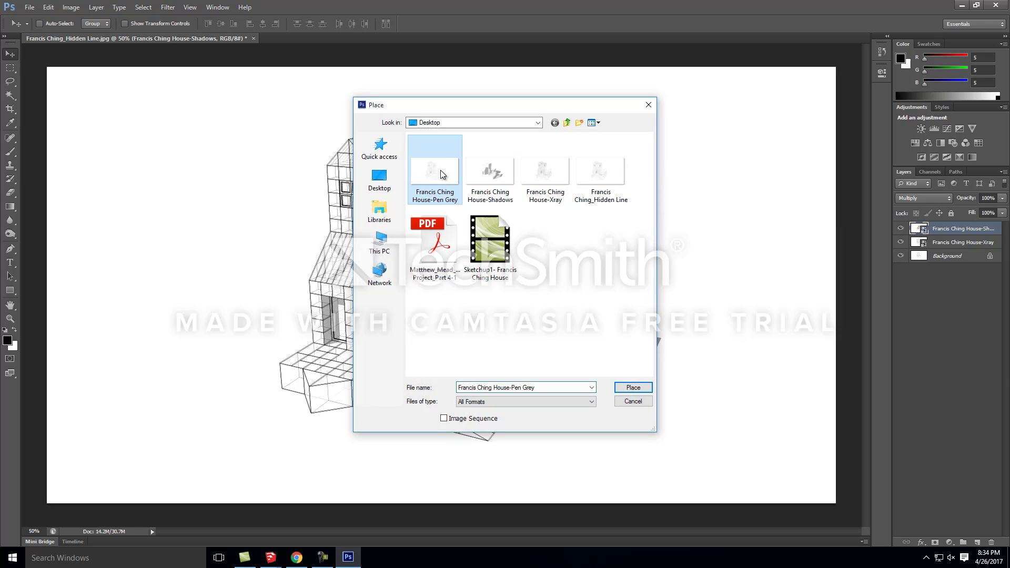
{"action": "left_click", "coordinate": [634, 389]}
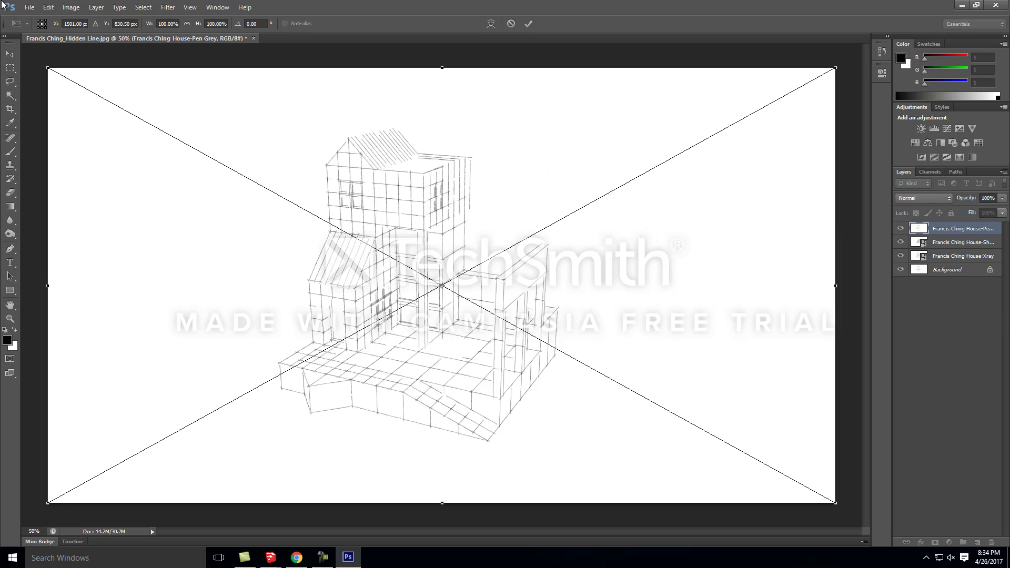
{"action": "left_click", "coordinate": [10, 53]}
{"action": "key", "text": "Return"}
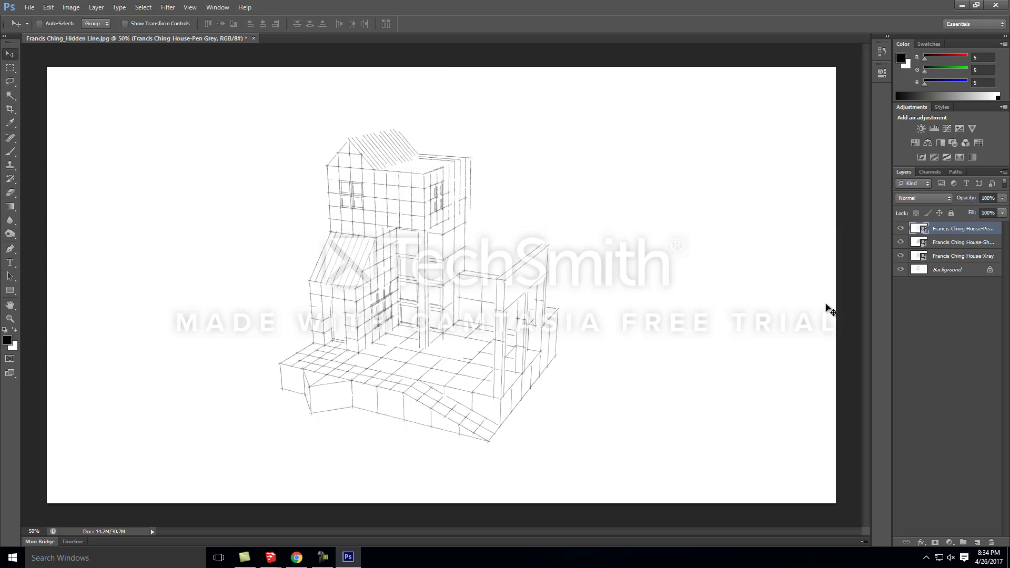
{"action": "left_click", "coordinate": [944, 198]}
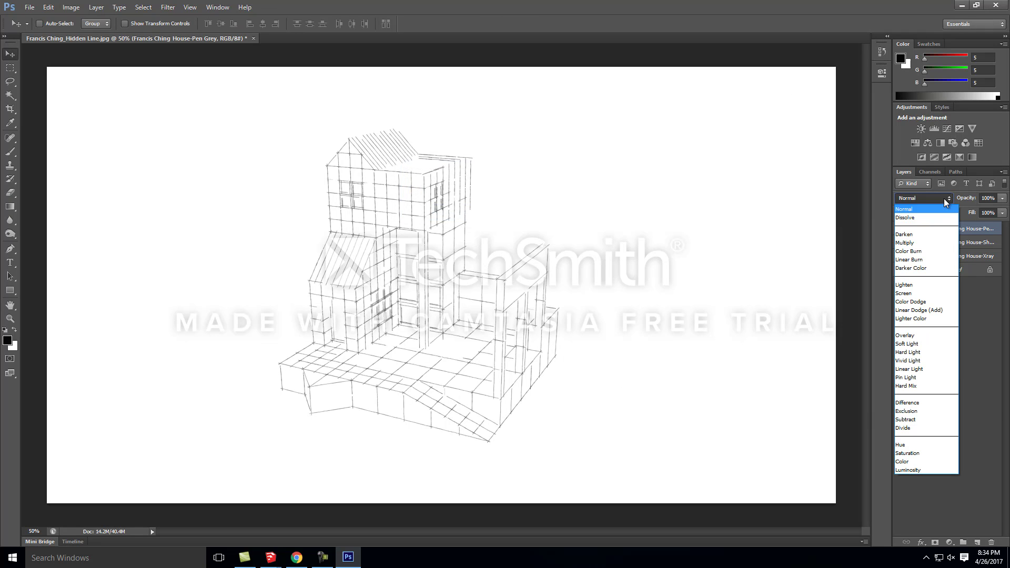
{"action": "left_click", "coordinate": [924, 243]}
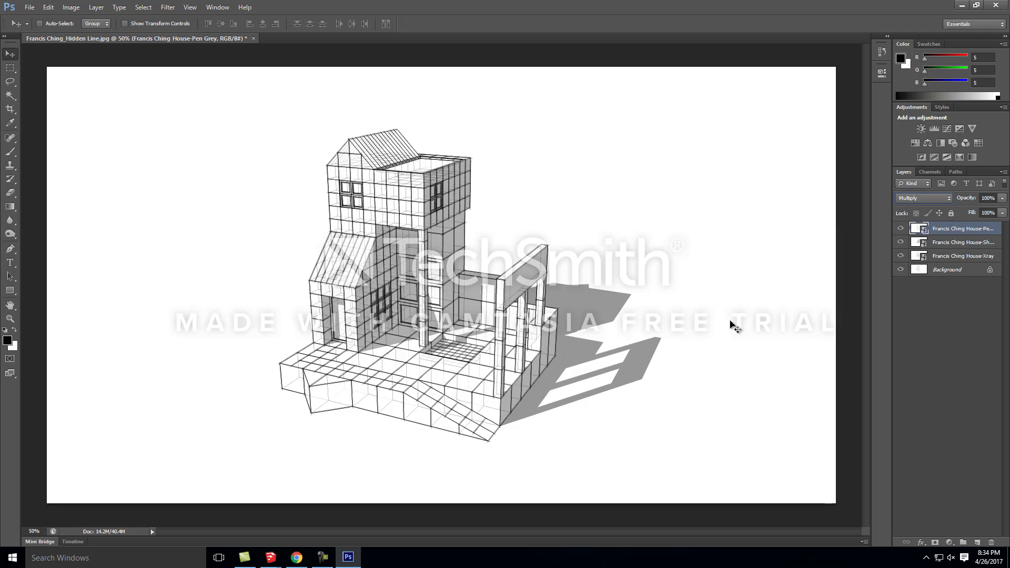
Reduce the opacity of the X-ray layer to 50% and of the Pen Grey layer to 63%
{"action": "left_click", "coordinate": [961, 243]}
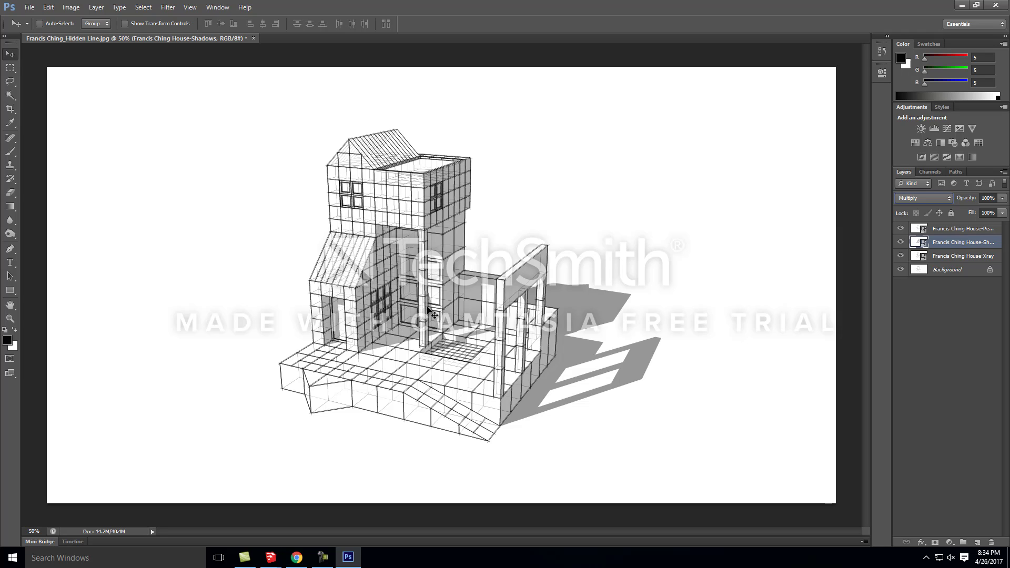
{"action": "key", "text": "alt"}
{"action": "left_click", "coordinate": [957, 257]}
{"action": "left_click", "coordinate": [1002, 212]}
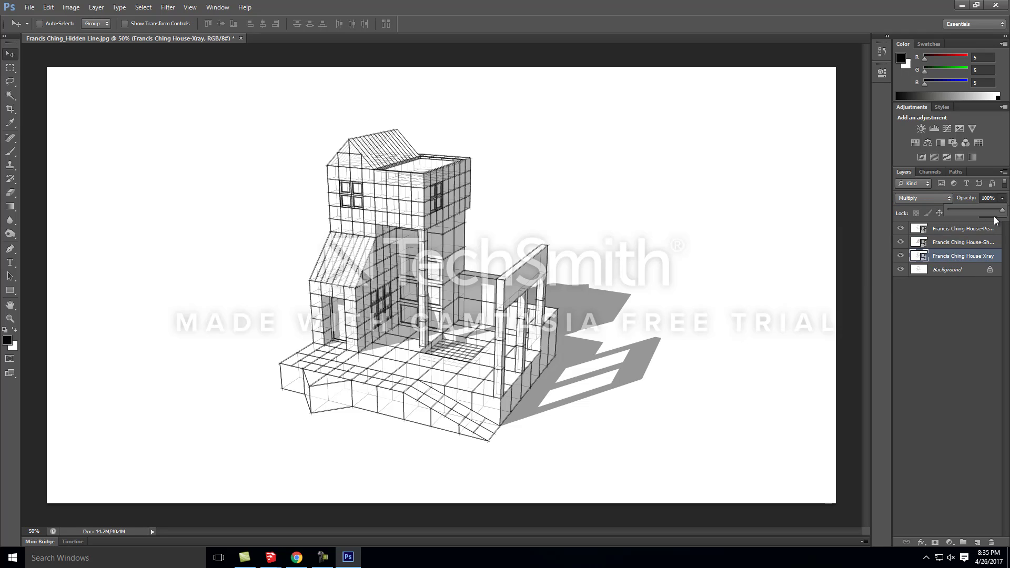
{"action": "left_click_drag", "start_coordinate": [1004, 216], "coordinate": [967, 214]}
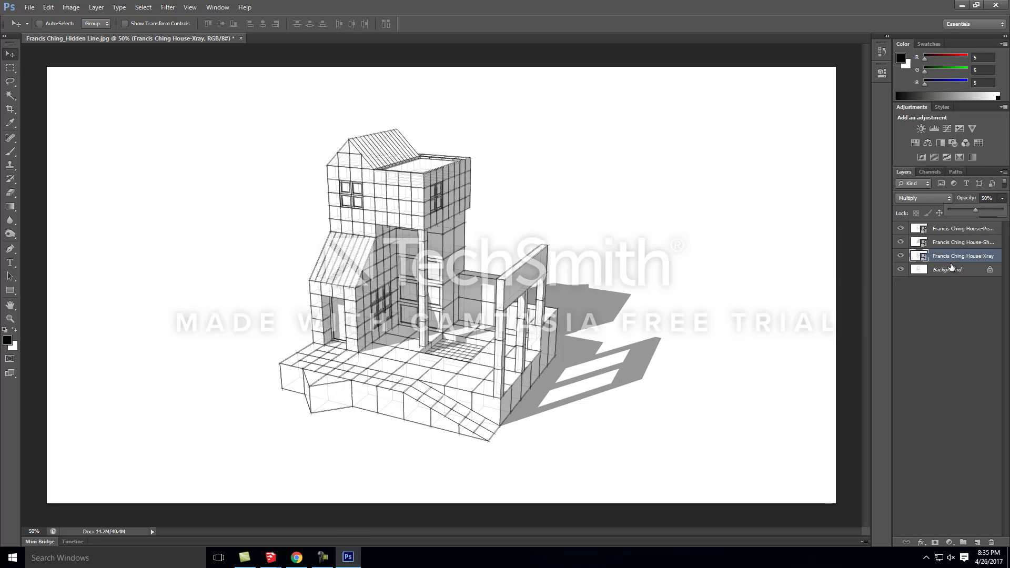
{"action": "left_click", "coordinate": [1003, 198]}
{"action": "left_click_drag", "start_coordinate": [1002, 212], "coordinate": [967, 217]}
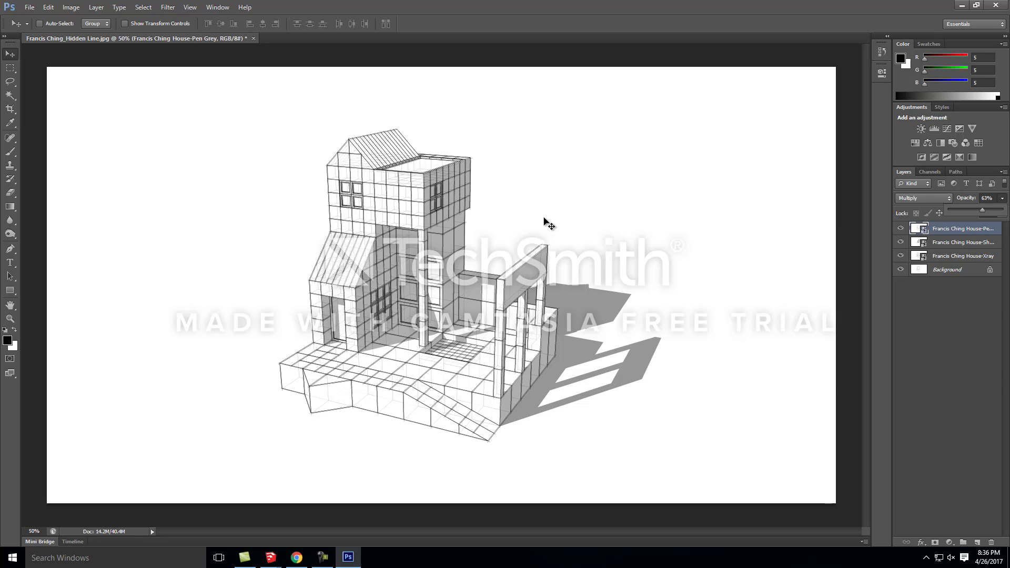
Create an Overlay layer named Dodge Burn, filled with 50% gray, above the Francis Ching House-Shadows layer and clip it to that layer
{"action": "left_click", "coordinate": [965, 243]}
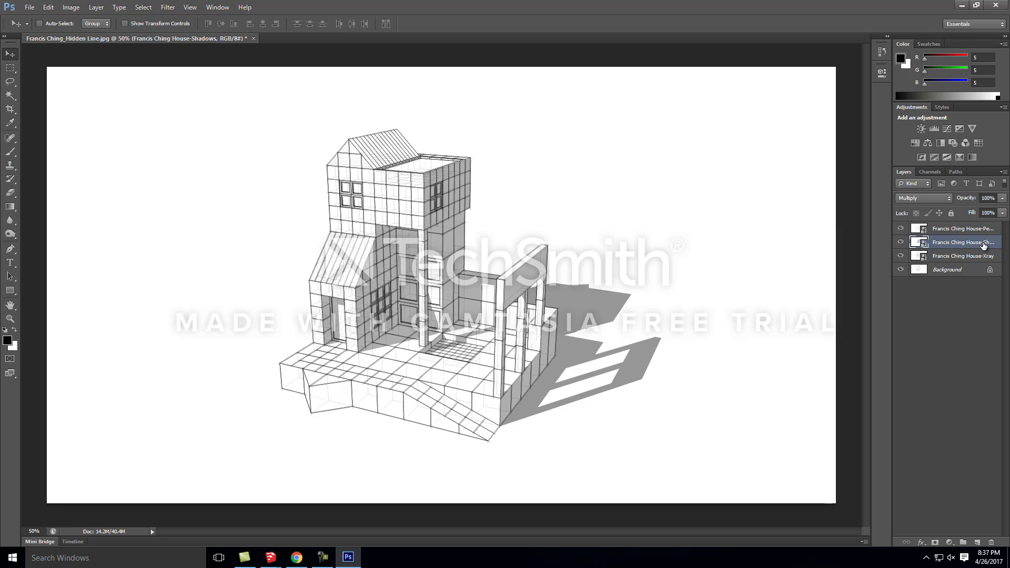
{"action": "left_click", "coordinate": [96, 7]}
{"action": "mouse_move", "coordinate": [99, 19]}
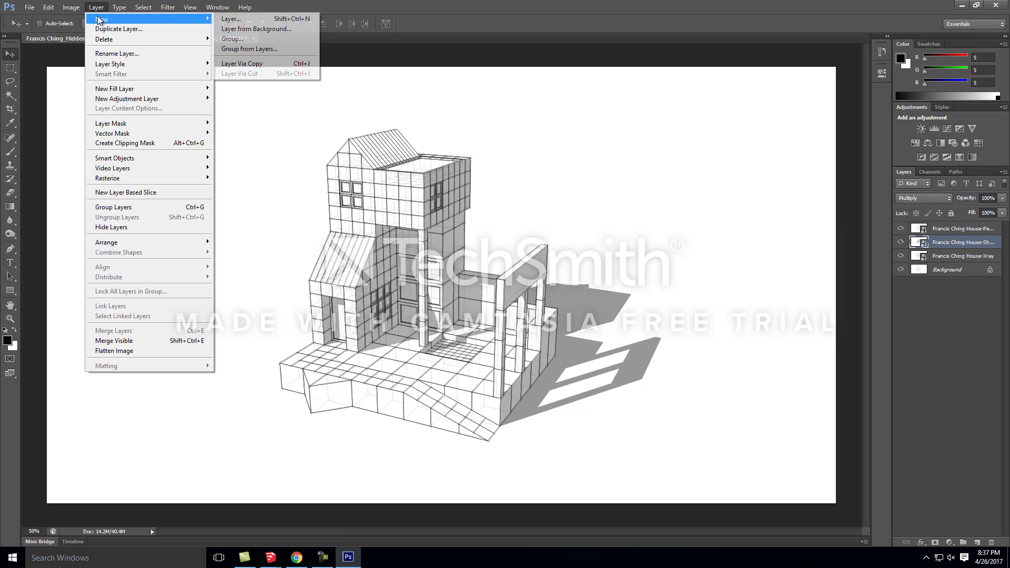
{"action": "left_click", "coordinate": [252, 20]}
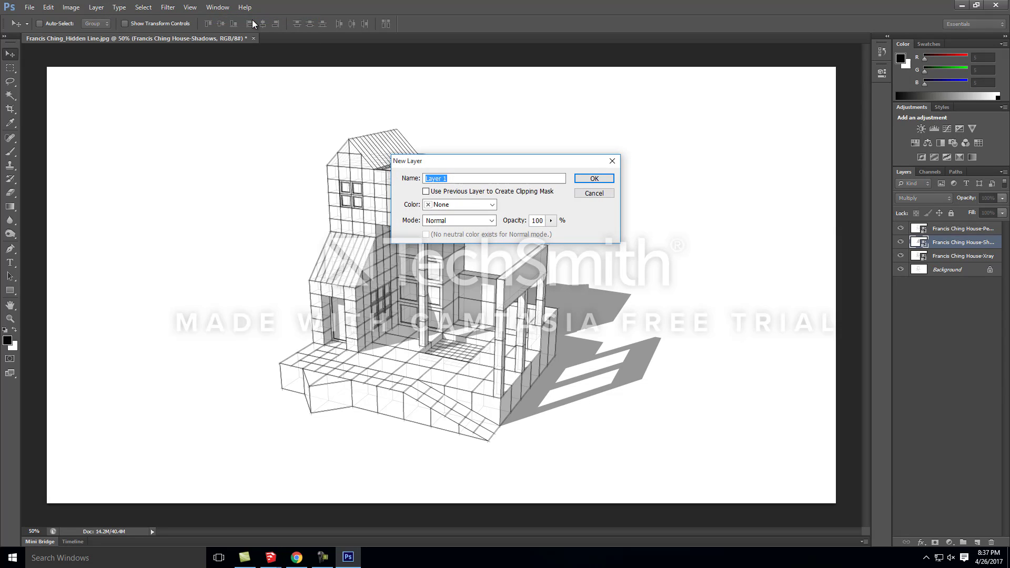
{"action": "type", "text": "Dodge Burn"}
{"action": "left_click", "coordinate": [454, 225]}
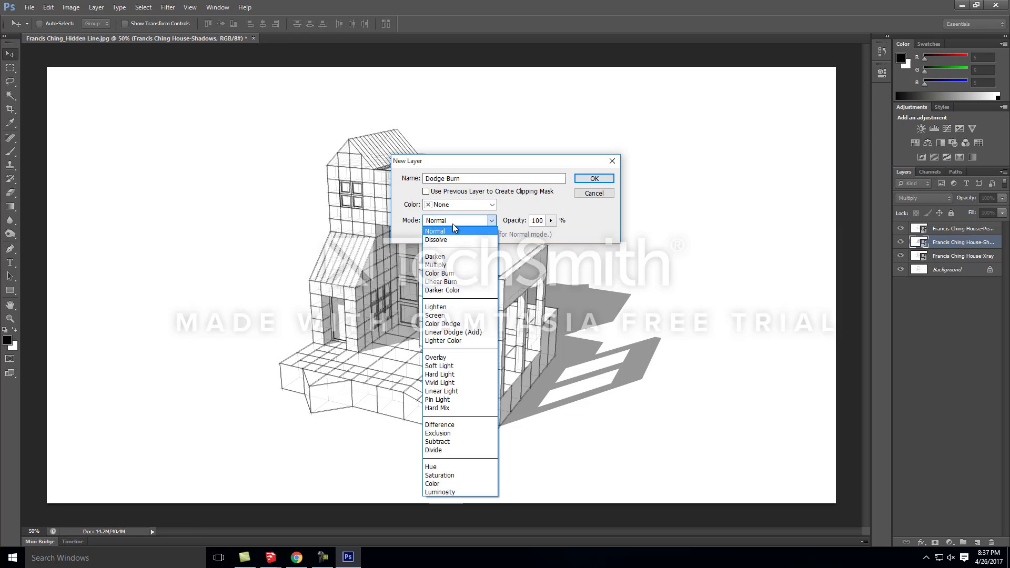
{"action": "left_click", "coordinate": [471, 358]}
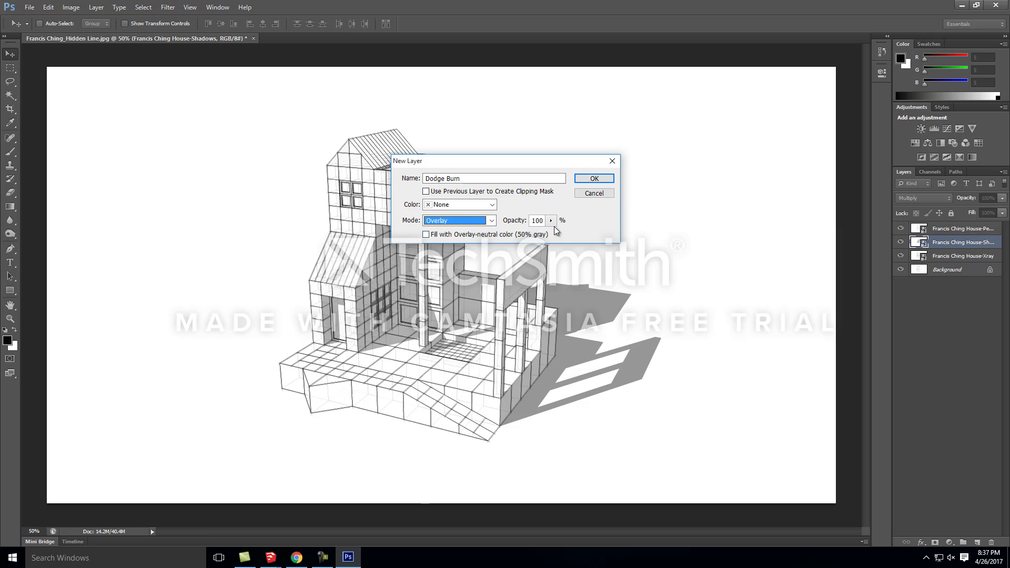
{"action": "left_click", "coordinate": [426, 235]}
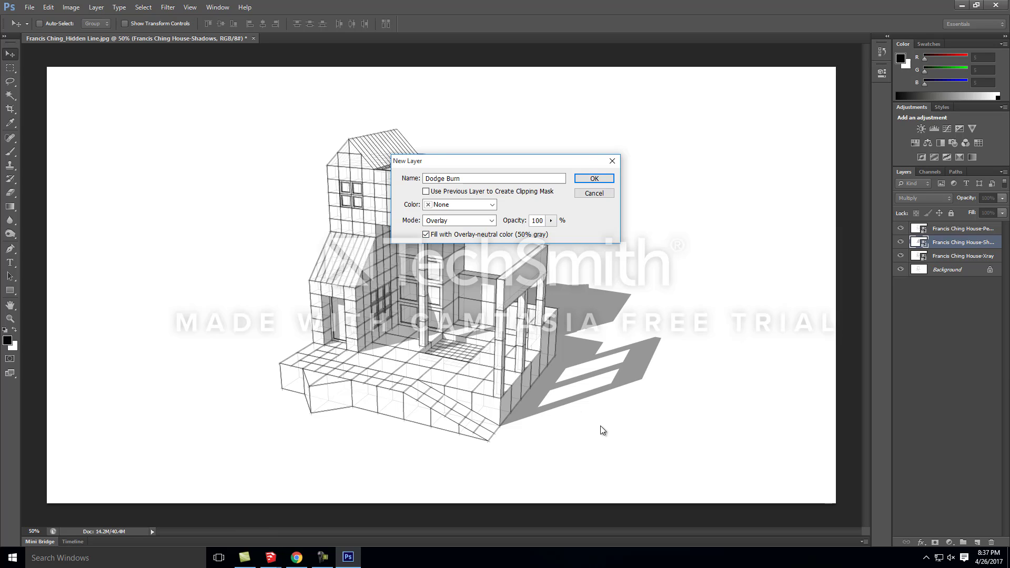
{"action": "left_click", "coordinate": [594, 179]}
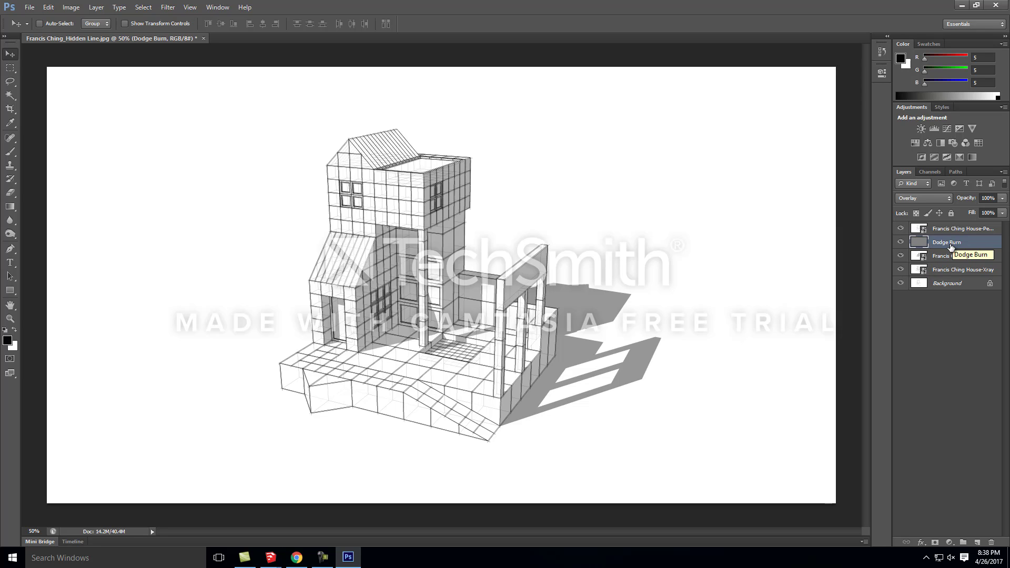
{"action": "mouse_move", "coordinate": [953, 244]}
{"action": "left_mouse_down"}
{"action": "mouse_move", "coordinate": [949, 259]}
{"action": "mouse_move", "coordinate": [942, 240]}
{"action": "left_mouse_up"}
Dodge the cast shadow along the platform's shaded side with the Dodge tool at 50% exposure on midtones
{"action": "key", "text": "ctrl+plus"}
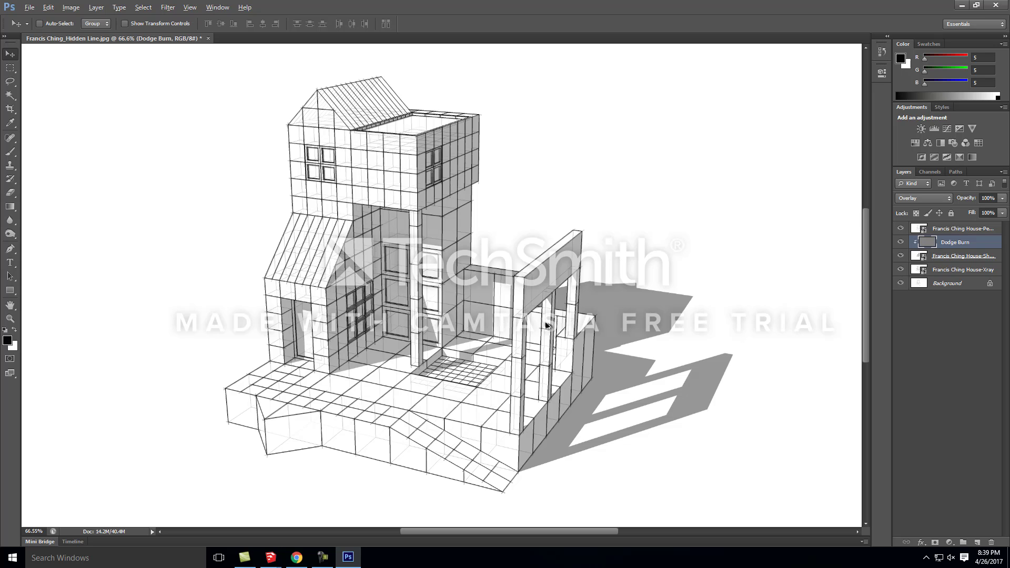
{"action": "scroll", "coordinate": [546, 323], "scroll_direction": "up", "scroll_amount": 3, "text": "alt"}
{"action": "scroll", "coordinate": [306, 187], "scroll_direction": "down", "scroll_amount": 1, "text": "alt"}
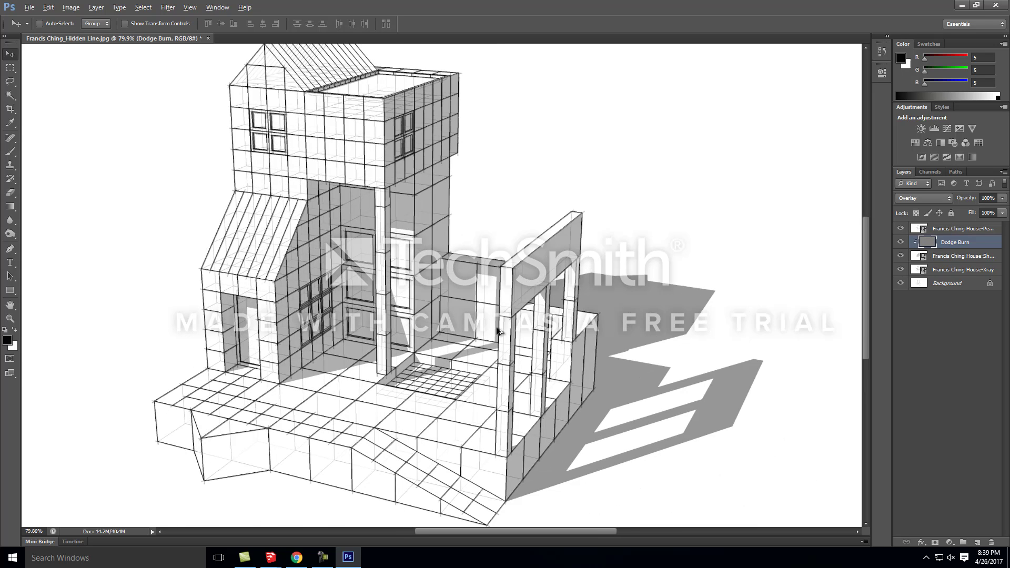
{"action": "scroll", "coordinate": [495, 322], "scroll_direction": "down", "scroll_amount": 3, "text": "alt"}
{"action": "scroll", "coordinate": [595, 455], "scroll_direction": "up", "scroll_amount": 3, "text": "alt"}
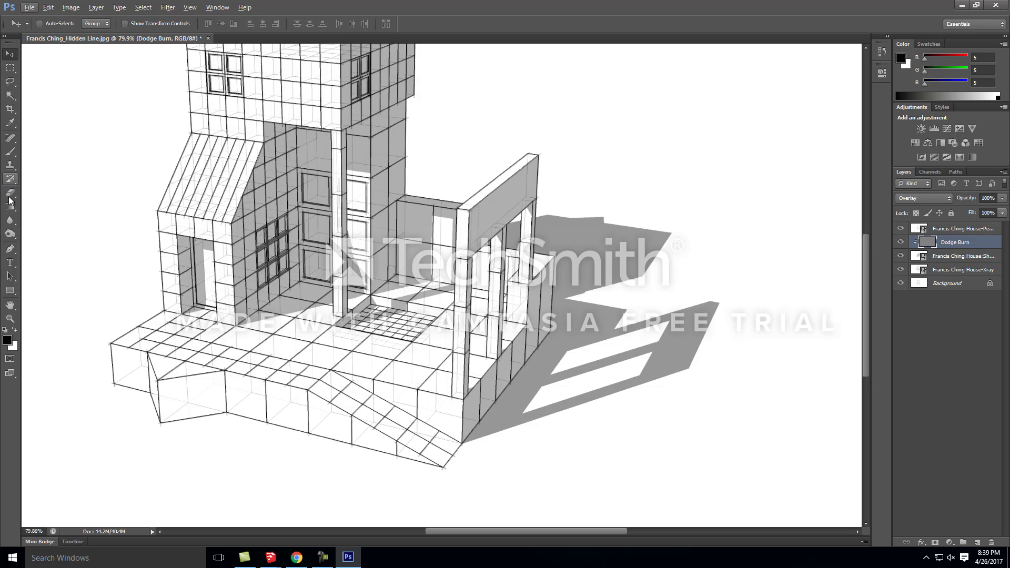
{"action": "left_click", "coordinate": [11, 234]}
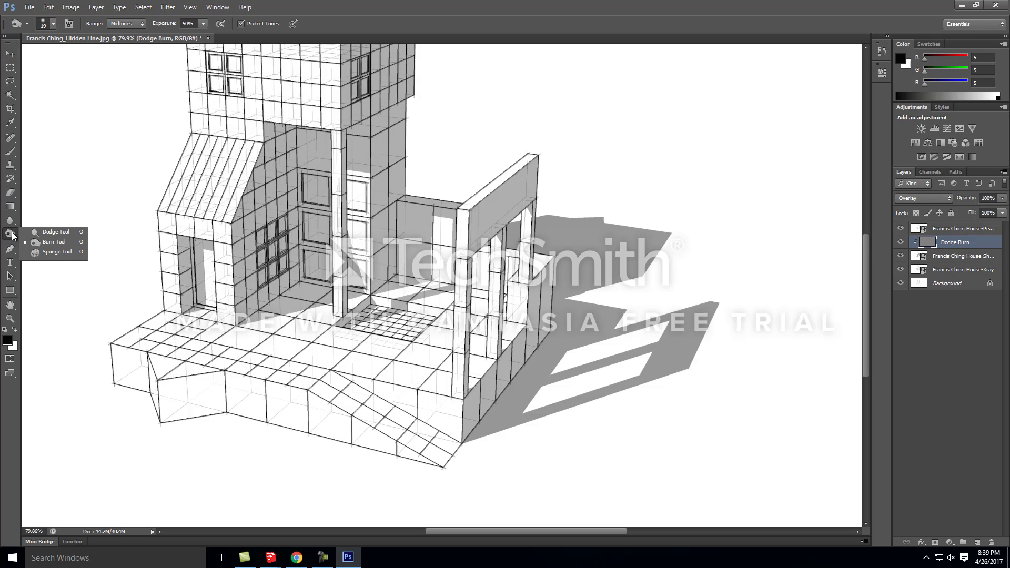
{"action": "left_click", "coordinate": [53, 233]}
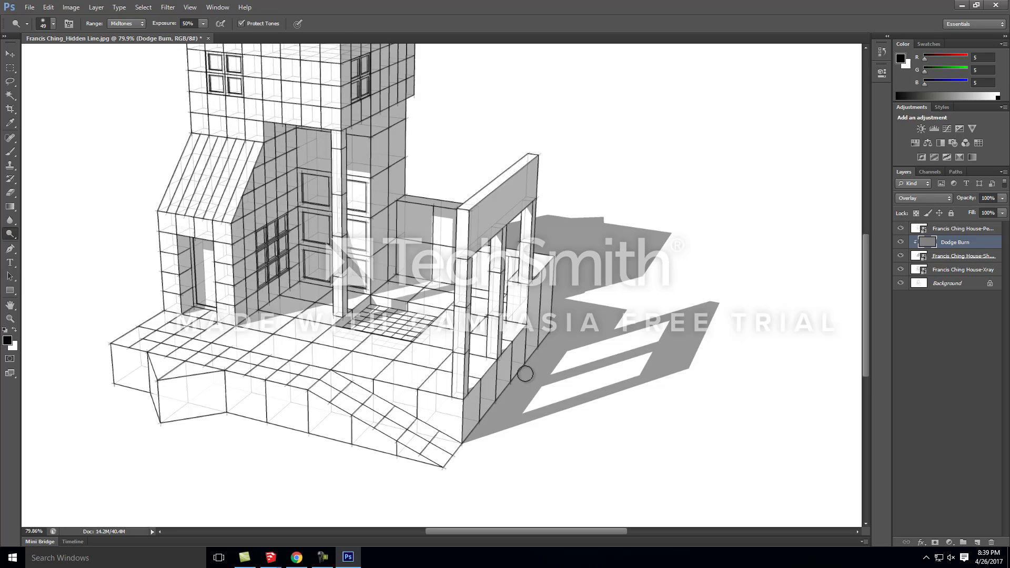
{"action": "left_click_drag", "start_coordinate": [513, 372], "coordinate": [516, 366]}
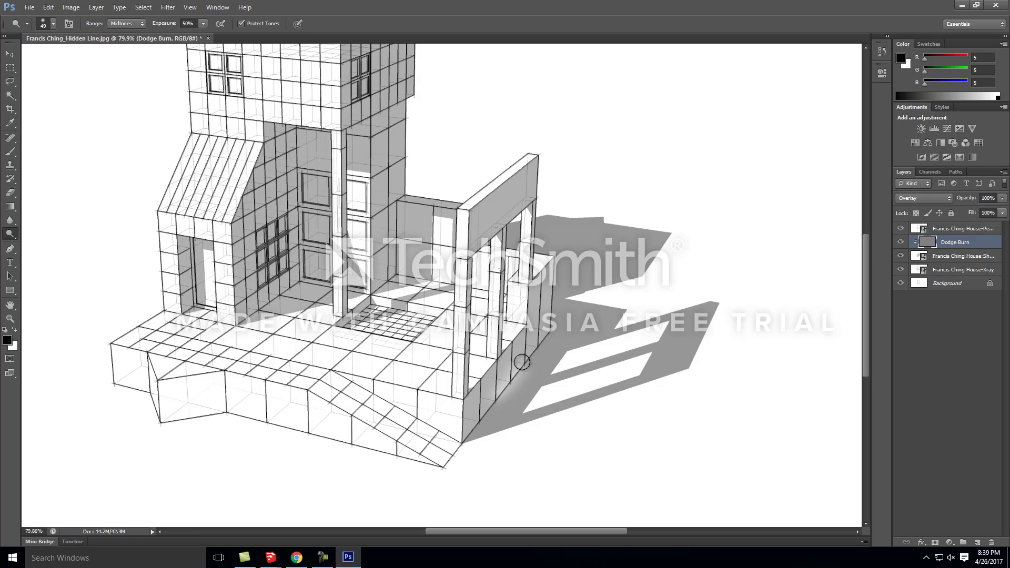
Try dodging the shadow along the platform's edge with the brush hardness at 100%, and undo the stroke
{"action": "left_click", "coordinate": [53, 24]}
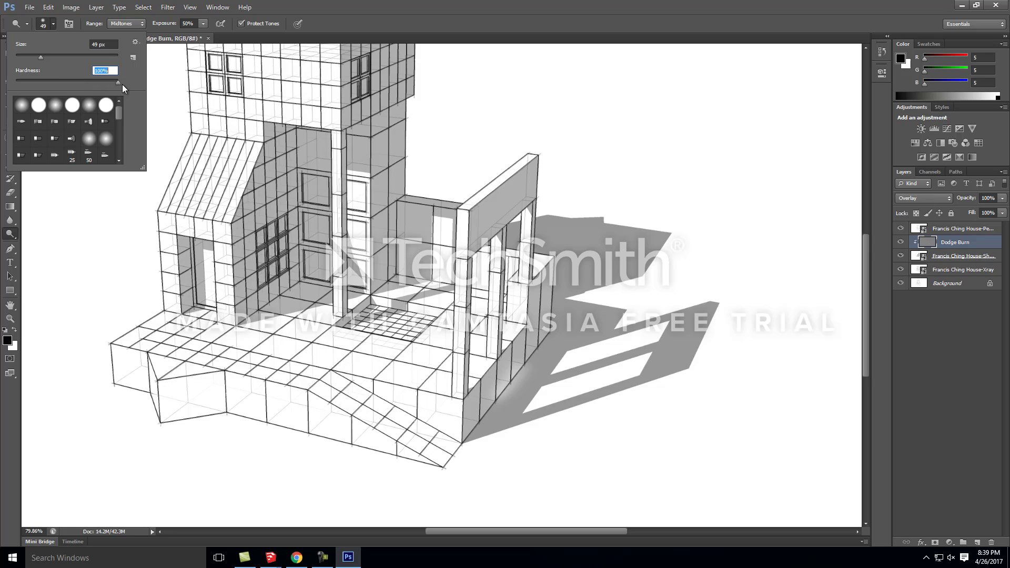
{"action": "key", "text": "Return"}
{"action": "left_click_drag", "start_coordinate": [512, 381], "coordinate": [550, 332]}
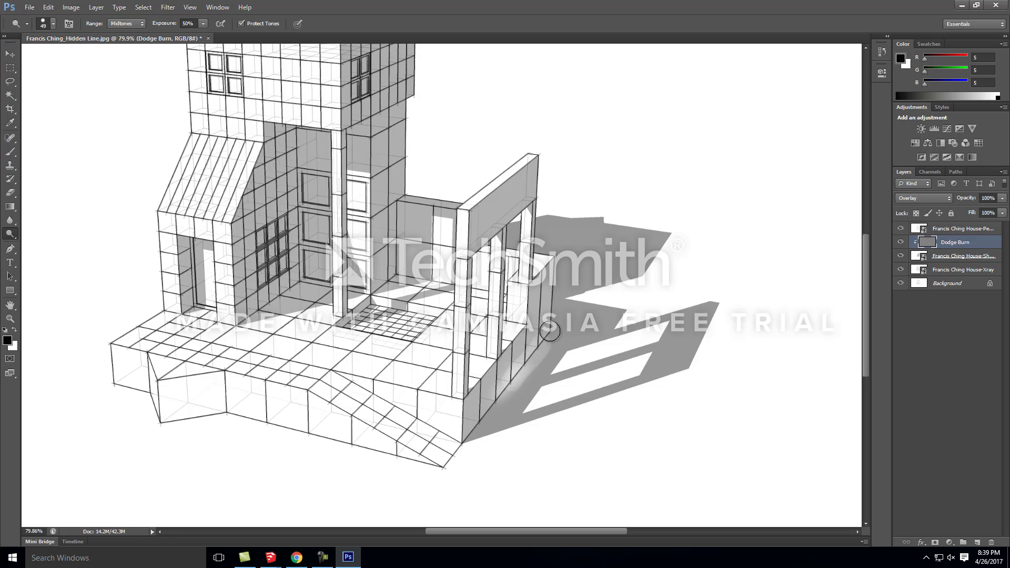
{"action": "key", "text": "ctrl+z"}
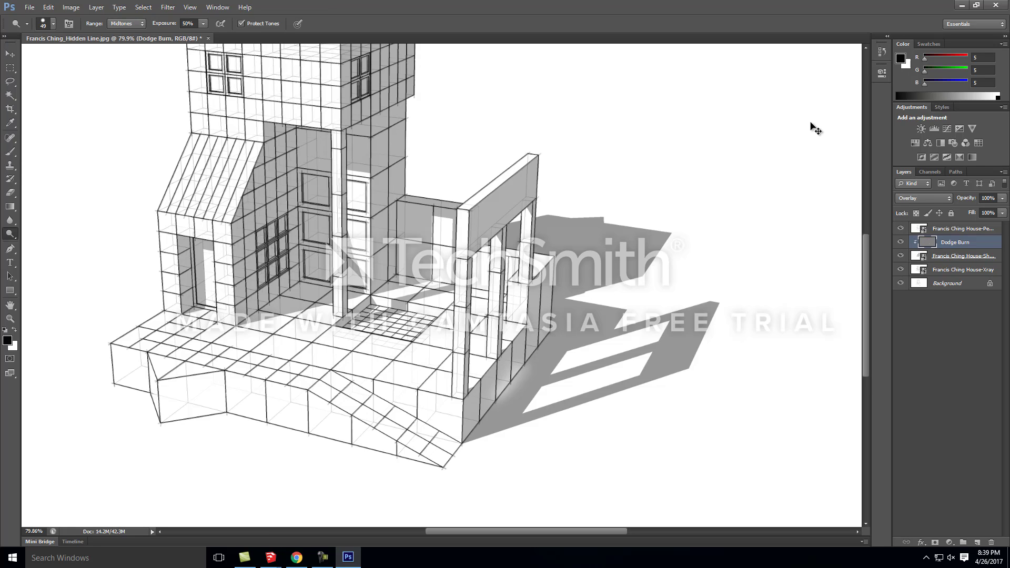
Darken the cast shadow along the platform's base with the Burn tool, using a 125 px brush
{"action": "left_click", "coordinate": [16, 240]}
{"action": "left_click", "coordinate": [36, 246]}
{"action": "left_click", "coordinate": [53, 25]}
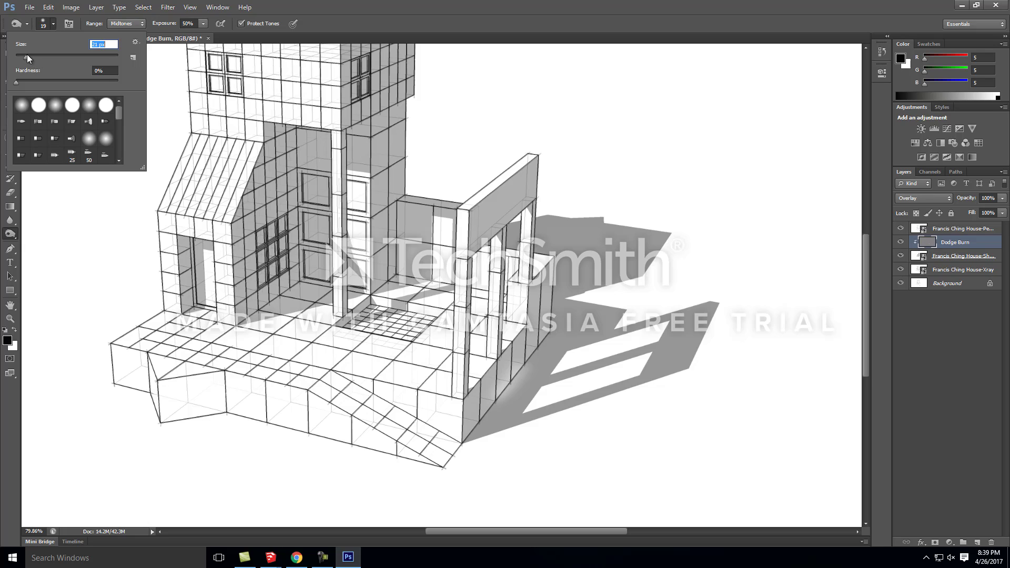
{"action": "type", "text": "125"}
{"action": "key", "text": "Return"}
{"action": "mouse_move", "coordinate": [510, 392]}
{"action": "left_mouse_down"}
{"action": "mouse_move", "coordinate": [540, 342]}
{"action": "mouse_move", "coordinate": [504, 390]}
{"action": "mouse_move", "coordinate": [532, 355]}
{"action": "mouse_move", "coordinate": [497, 384]}
{"action": "mouse_move", "coordinate": [481, 415]}
{"action": "mouse_move", "coordinate": [563, 419]}
{"action": "mouse_move", "coordinate": [531, 373]}
{"action": "mouse_move", "coordinate": [526, 300]}
{"action": "mouse_move", "coordinate": [541, 334]}
{"action": "mouse_move", "coordinate": [556, 310]}
{"action": "mouse_move", "coordinate": [519, 355]}
{"action": "mouse_move", "coordinate": [553, 329]}
{"action": "mouse_move", "coordinate": [526, 361]}
{"action": "left_mouse_up"}
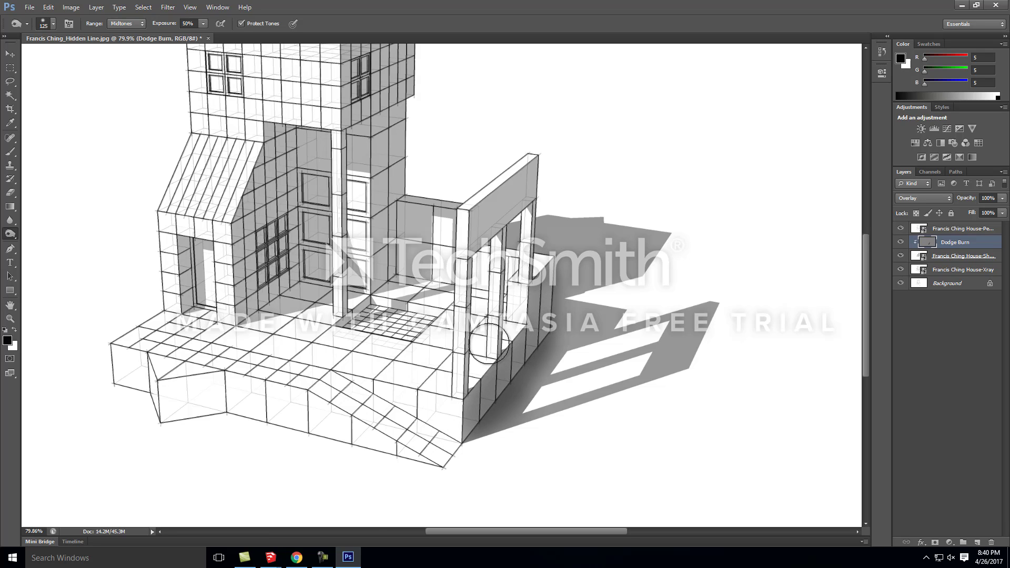
Burn the shaded side walls of the tower and the inner wall of the recessed entry
{"action": "scroll", "coordinate": [377, 153], "scroll_direction": "up", "scroll_amount": 3}
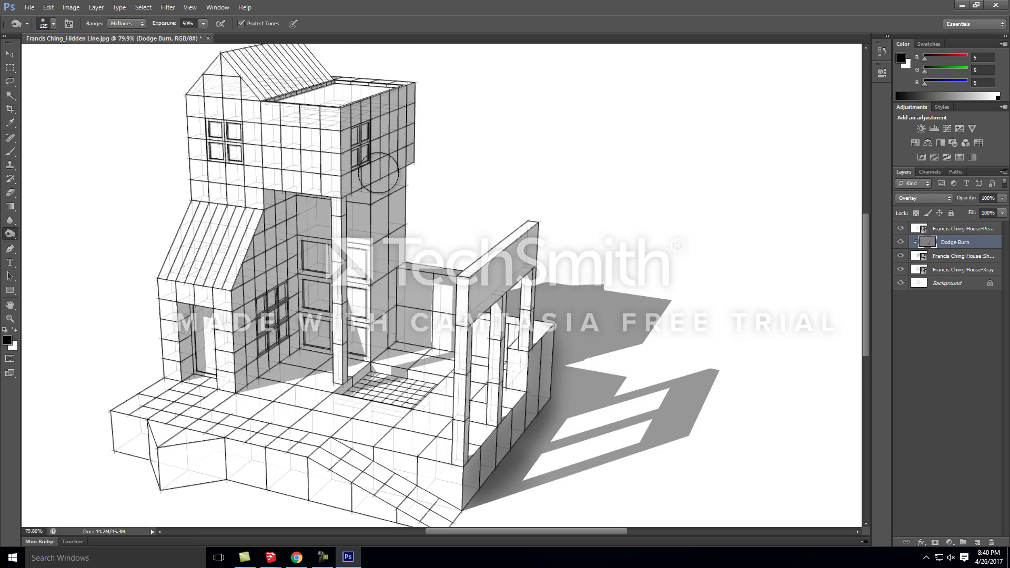
{"action": "mouse_move", "coordinate": [392, 129]}
{"action": "left_mouse_down"}
{"action": "mouse_move", "coordinate": [405, 112]}
{"action": "mouse_move", "coordinate": [397, 85]}
{"action": "mouse_move", "coordinate": [365, 117]}
{"action": "mouse_move", "coordinate": [346, 188]}
{"action": "mouse_move", "coordinate": [390, 201]}
{"action": "mouse_move", "coordinate": [395, 261]}
{"action": "mouse_move", "coordinate": [376, 350]}
{"action": "mouse_move", "coordinate": [394, 330]}
{"action": "left_mouse_up"}
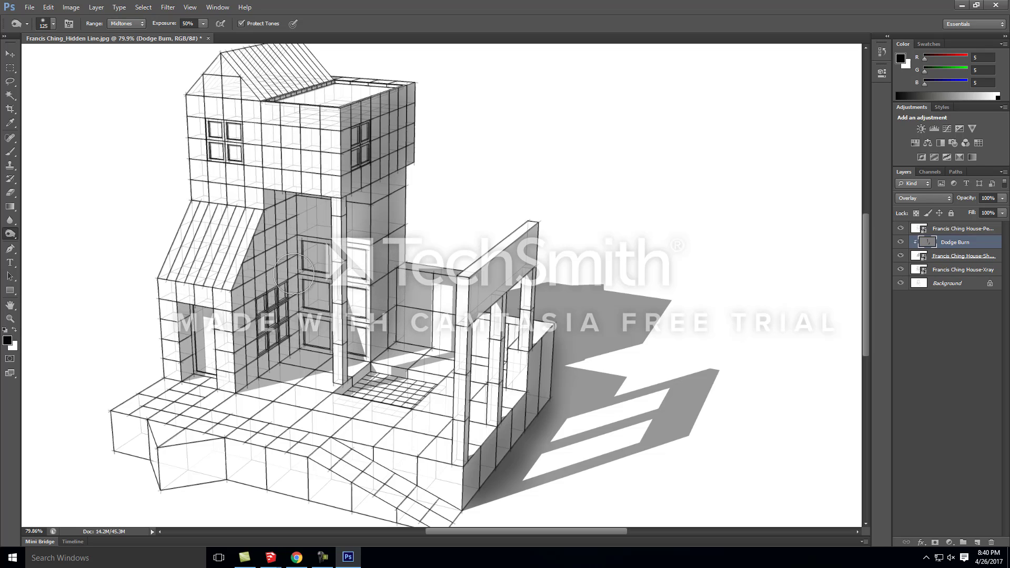
{"action": "mouse_move", "coordinate": [281, 218]}
{"action": "left_mouse_down"}
{"action": "mouse_move", "coordinate": [253, 276]}
{"action": "mouse_move", "coordinate": [264, 342]}
{"action": "mouse_move", "coordinate": [249, 386]}
{"action": "mouse_move", "coordinate": [284, 261]}
{"action": "mouse_move", "coordinate": [283, 178]}
{"action": "mouse_move", "coordinate": [294, 207]}
{"action": "mouse_move", "coordinate": [286, 214]}
{"action": "left_mouse_up"}
Reduce the Burn brush size to 92 px and darken the recess walls beneath the tower's overhang
{"action": "scroll", "coordinate": [273, 192], "scroll_direction": "up", "scroll_amount": 4, "text": "alt"}
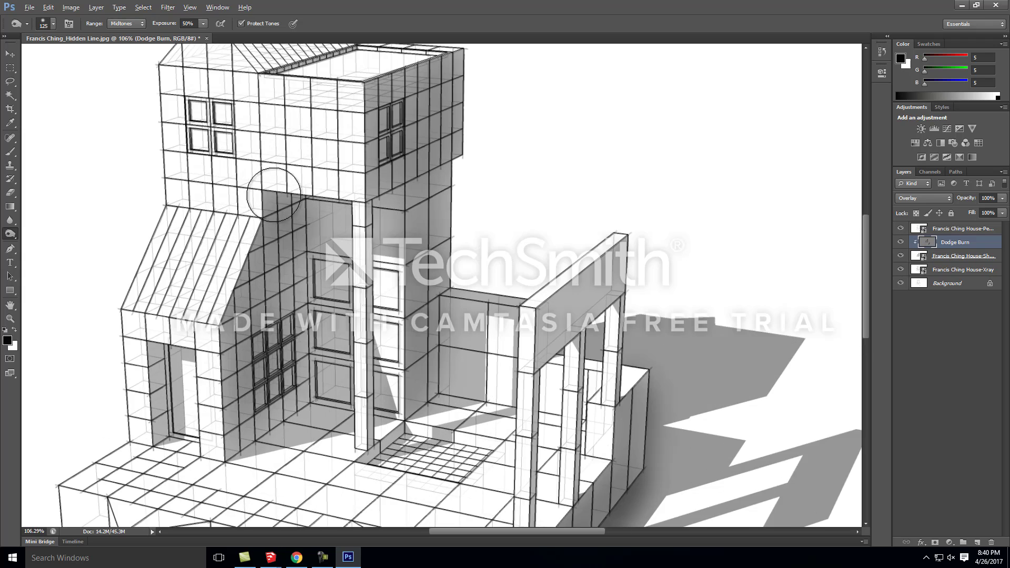
{"action": "left_click", "coordinate": [53, 24]}
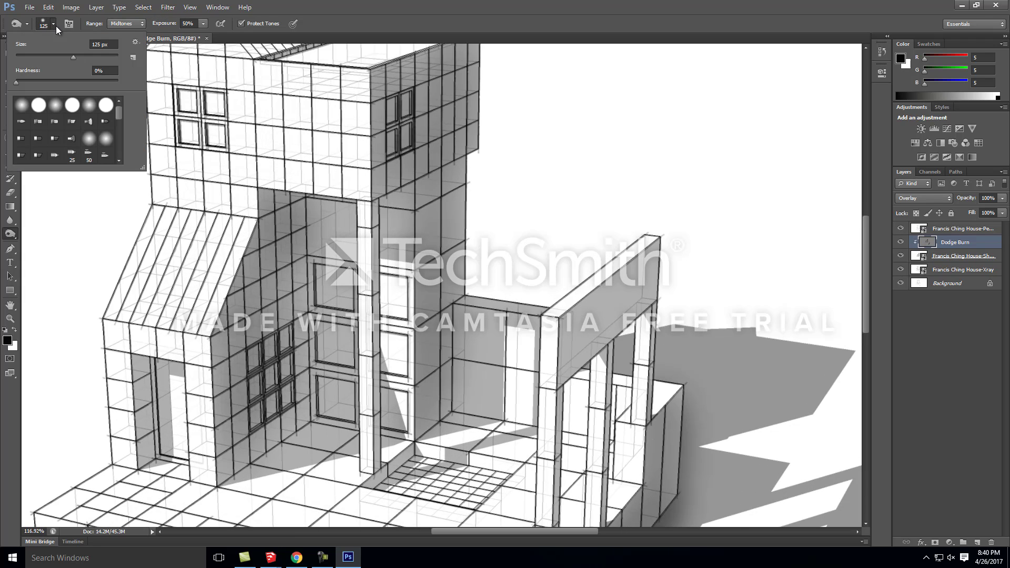
{"action": "left_click_drag", "start_coordinate": [73, 57], "coordinate": [35, 83]}
{"action": "left_click", "coordinate": [335, 24]}
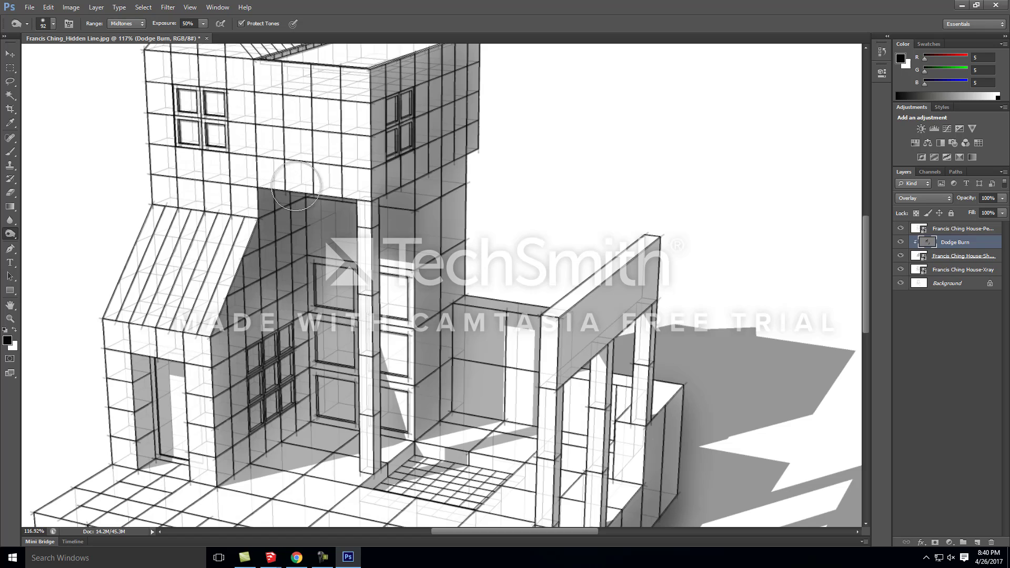
Burn the shaded reveal of the doorway in the low sloped-roof wing
{"action": "scroll", "coordinate": [371, 240], "scroll_direction": "down", "scroll_amount": 2}
{"action": "scroll", "coordinate": [372, 239], "scroll_direction": "down", "scroll_amount": 3, "text": "alt"}
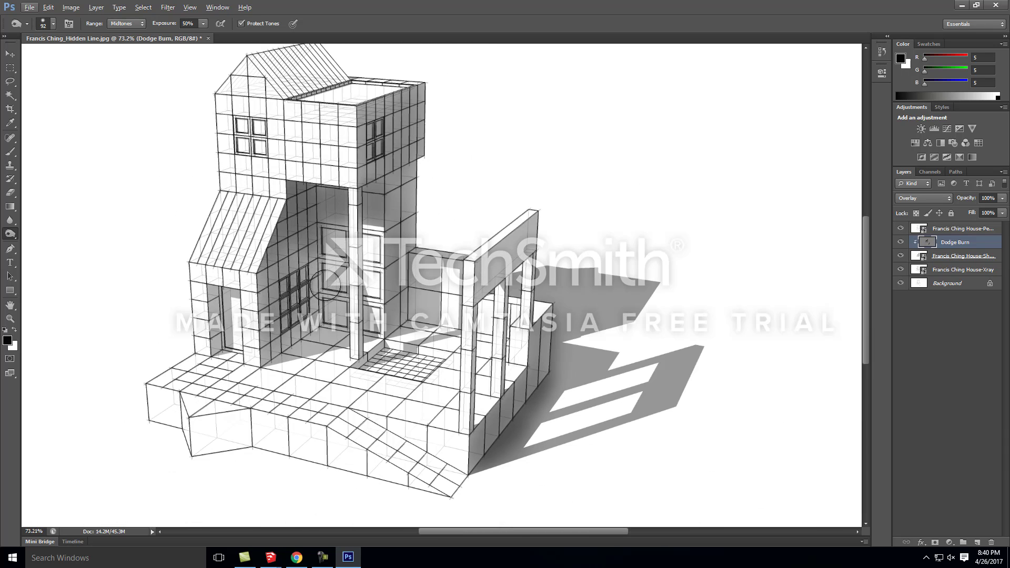
{"action": "scroll", "coordinate": [305, 343], "scroll_direction": "up", "scroll_amount": 3, "text": "alt"}
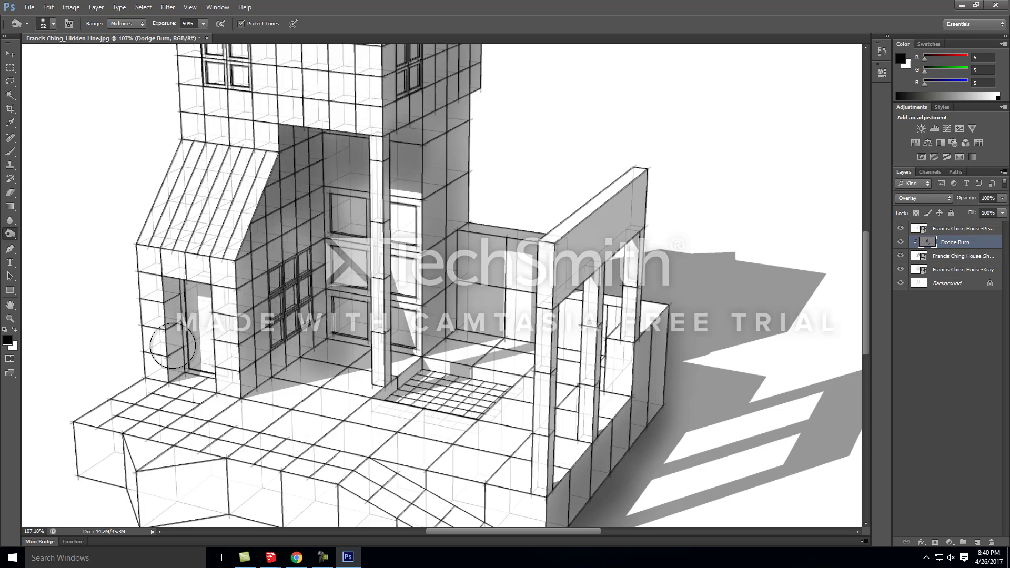
{"action": "mouse_move", "coordinate": [176, 335]}
{"action": "left_mouse_down"}
{"action": "mouse_move", "coordinate": [178, 274]}
{"action": "mouse_move", "coordinate": [170, 278]}
{"action": "left_mouse_up"}
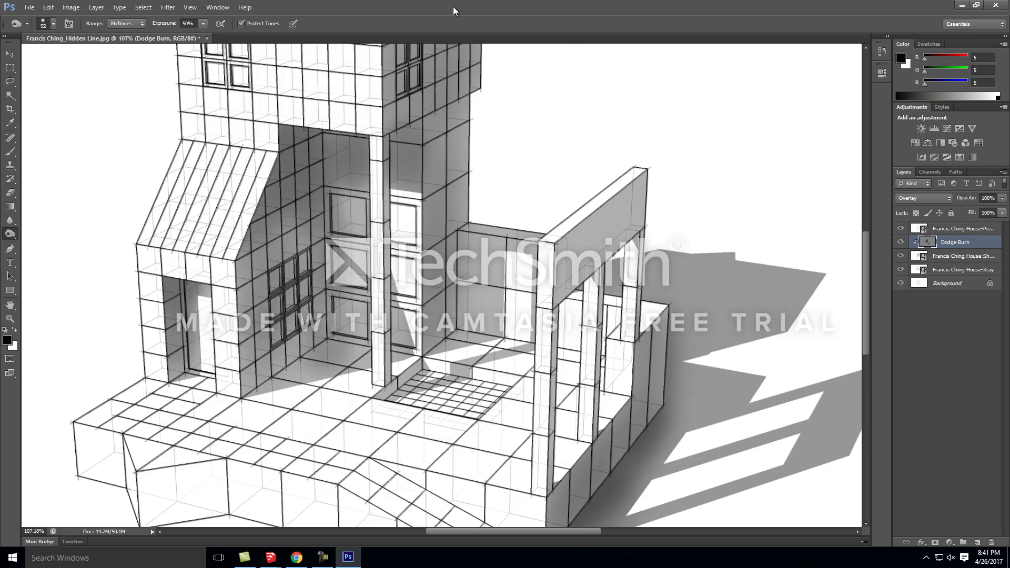
Switch to the Dodge tool and set its brush size to 77 px
{"action": "scroll", "coordinate": [301, 263], "scroll_direction": "down", "scroll_amount": 3, "text": "alt"}
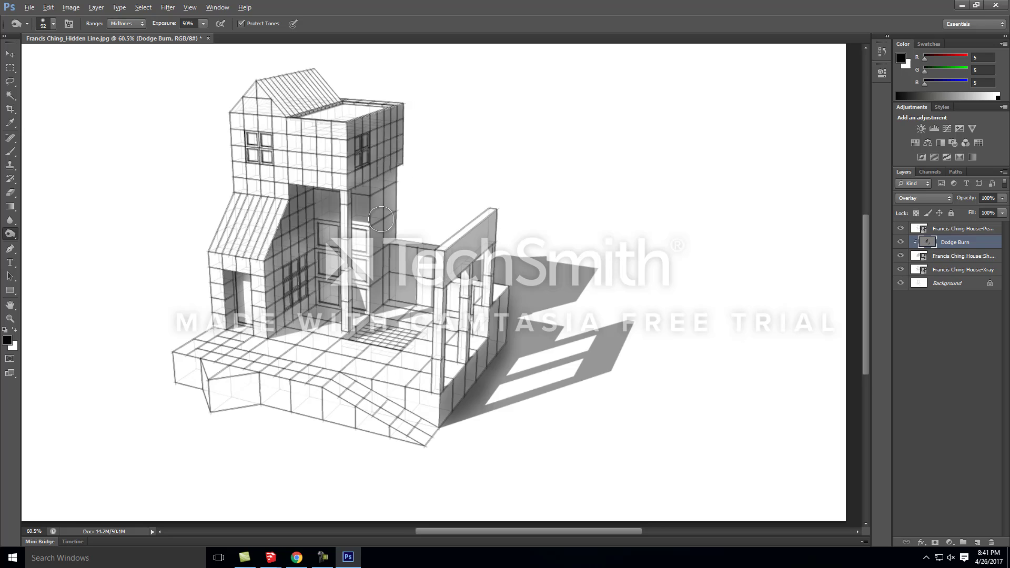
{"action": "scroll", "coordinate": [388, 217], "scroll_direction": "up", "scroll_amount": 2, "text": "alt"}
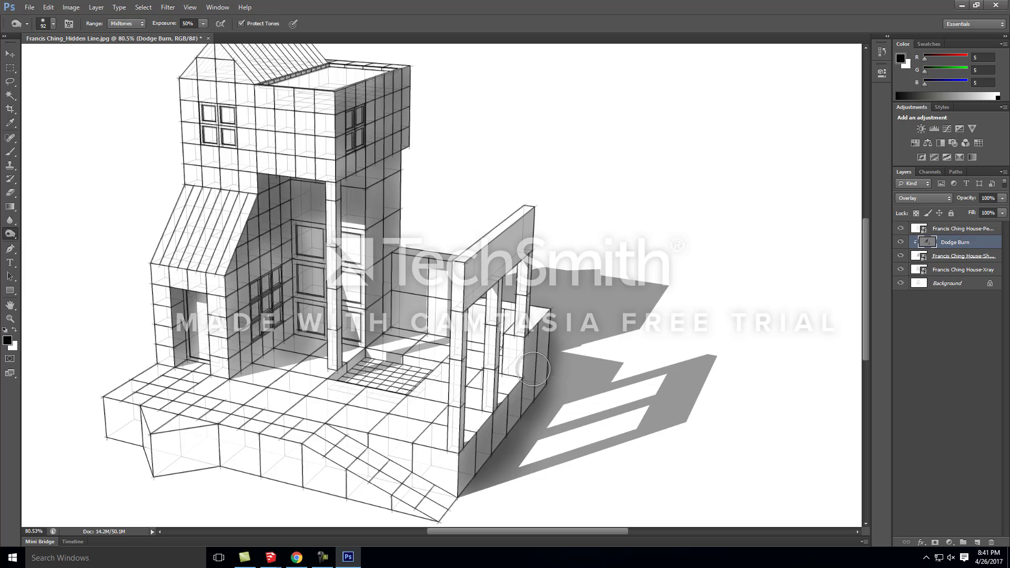
{"action": "left_click", "coordinate": [9, 235]}
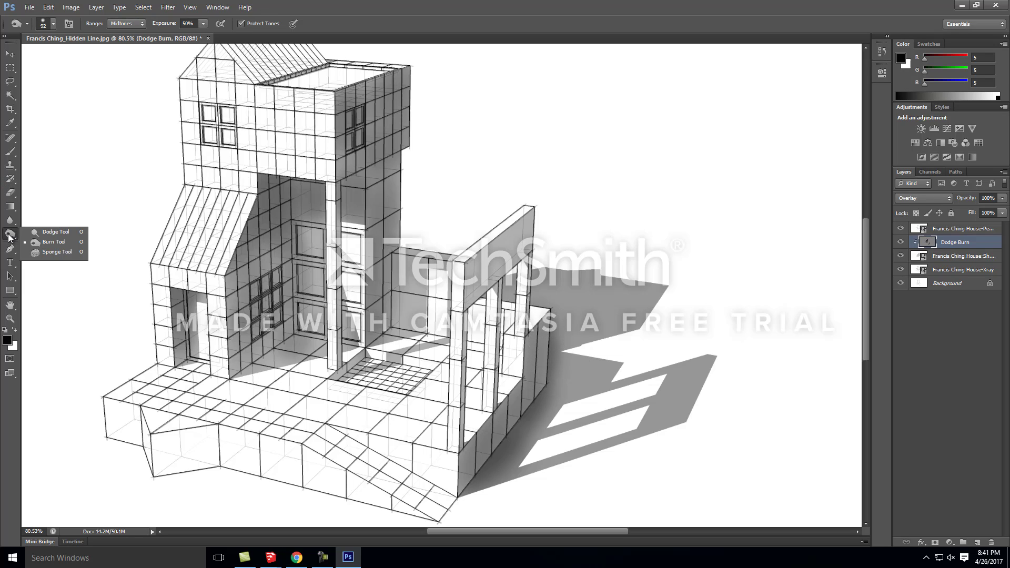
{"action": "left_click", "coordinate": [56, 235]}
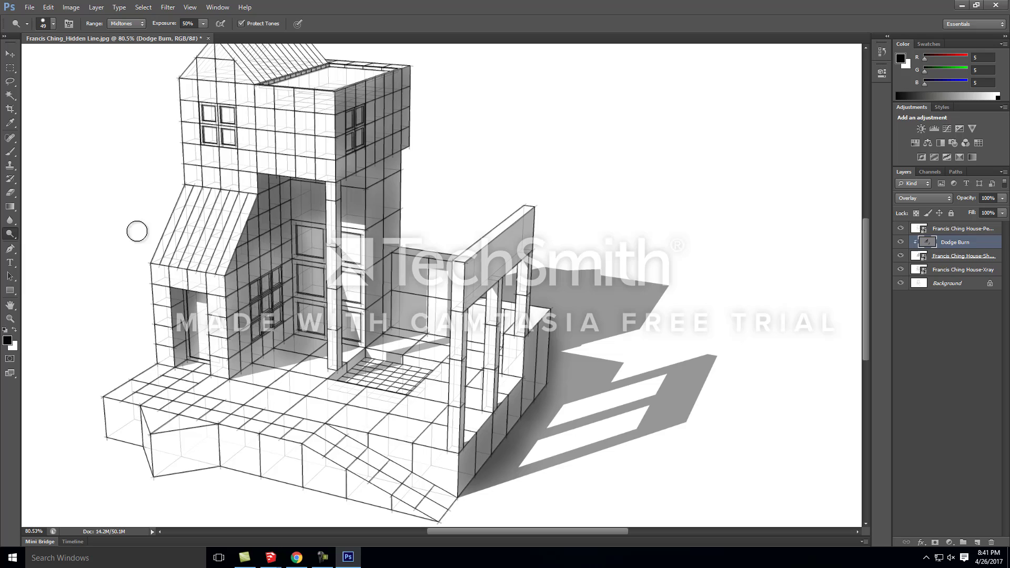
{"action": "left_click", "coordinate": [54, 23]}
{"action": "left_click", "coordinate": [459, 19]}
Try a hard-edged dodge stroke near the upper edge of the ground shadow behind the freestanding frame
{"action": "left_click_drag", "start_coordinate": [584, 255], "coordinate": [591, 261]}
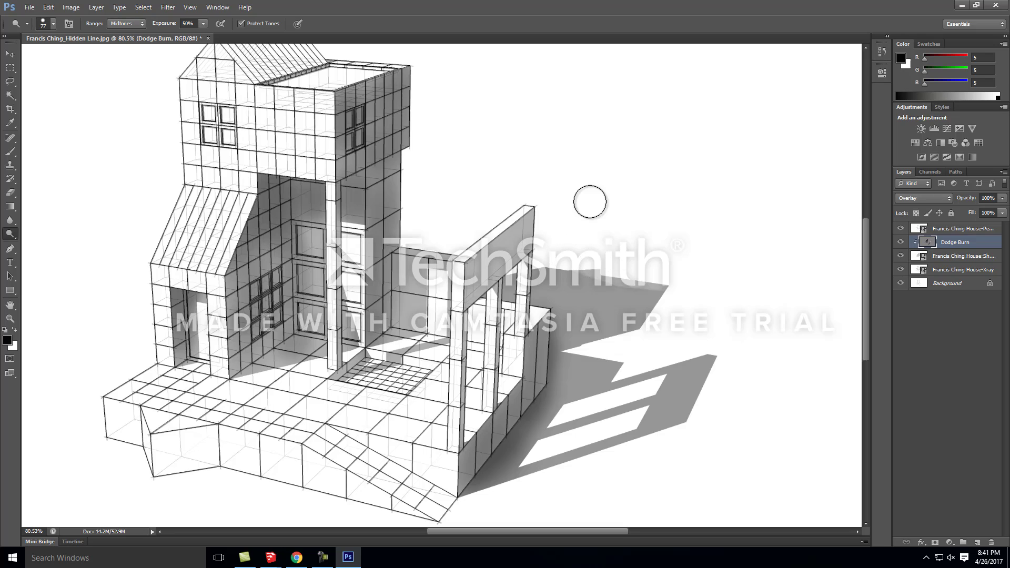
{"action": "left_click", "coordinate": [53, 24]}
{"action": "left_click", "coordinate": [479, 41]}
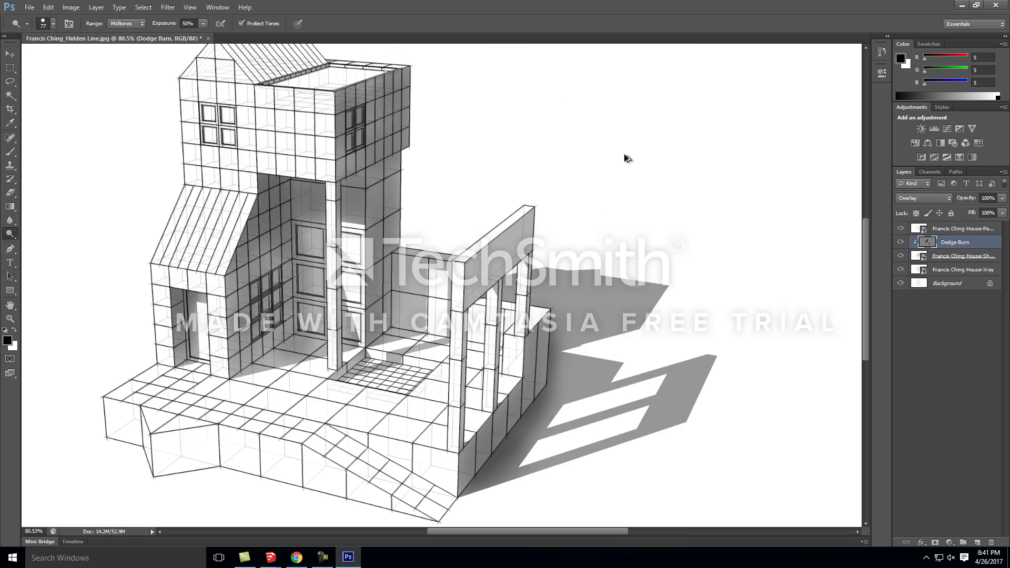
Soften the Dodge brush's hardness and lighten the outer tip of the ground shadow behind the freestanding frame
{"action": "left_click", "coordinate": [52, 24]}
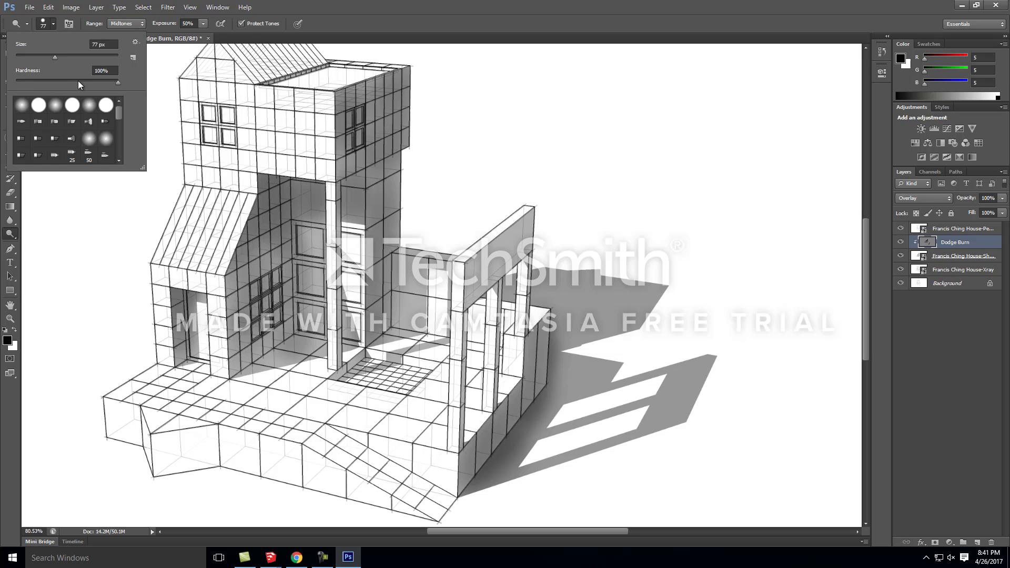
{"action": "key", "text": "Return"}
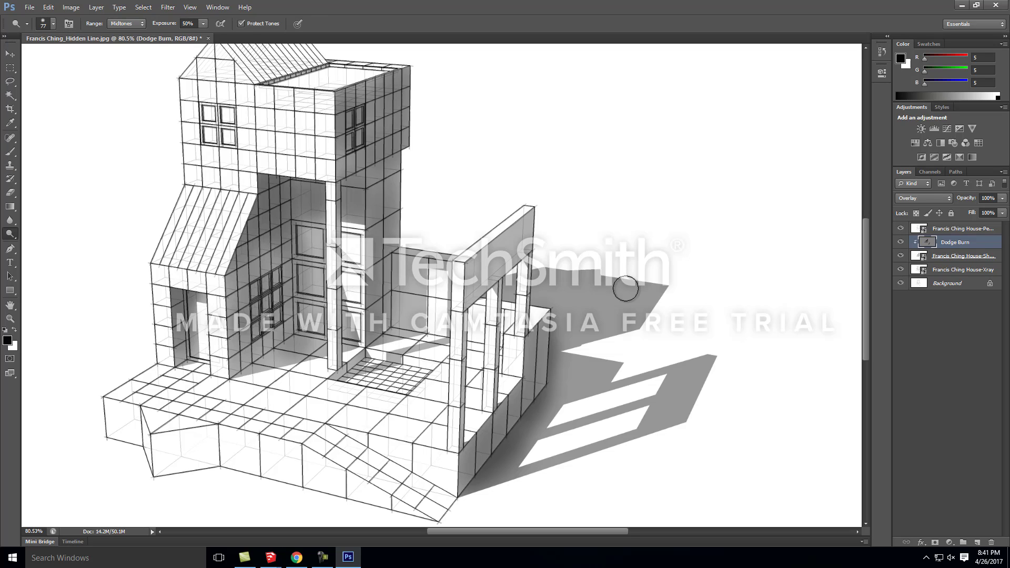
{"action": "mouse_move", "coordinate": [536, 255]}
{"action": "left_mouse_down"}
{"action": "mouse_move", "coordinate": [681, 286]}
{"action": "mouse_move", "coordinate": [663, 289]}
{"action": "mouse_move", "coordinate": [678, 274]}
{"action": "mouse_move", "coordinate": [661, 320]}
{"action": "mouse_move", "coordinate": [623, 262]}
{"action": "mouse_move", "coordinate": [607, 267]}
{"action": "mouse_move", "coordinate": [585, 257]}
{"action": "mouse_move", "coordinate": [619, 265]}
{"action": "mouse_move", "coordinate": [561, 246]}
{"action": "mouse_move", "coordinate": [536, 254]}
{"action": "left_mouse_up"}
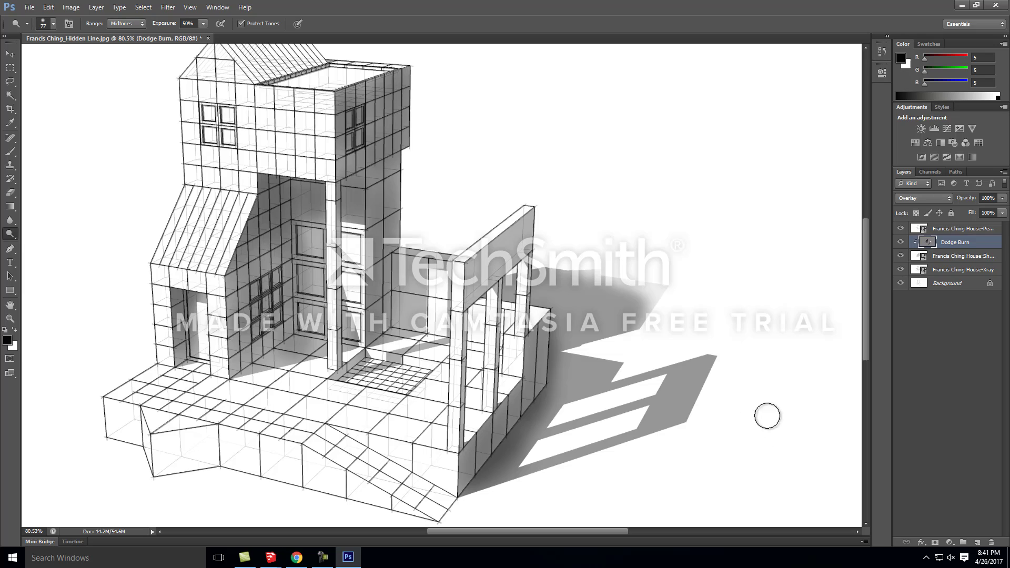
Dodge the outer end of the freestanding frame's ground shadow and the tip of the shadow behind it so both fade out
{"action": "mouse_move", "coordinate": [725, 354]}
{"action": "left_mouse_down"}
{"action": "mouse_move", "coordinate": [699, 408]}
{"action": "mouse_move", "coordinate": [713, 352]}
{"action": "mouse_move", "coordinate": [702, 342]}
{"action": "mouse_move", "coordinate": [680, 434]}
{"action": "mouse_move", "coordinate": [668, 426]}
{"action": "mouse_move", "coordinate": [607, 462]}
{"action": "left_mouse_up"}
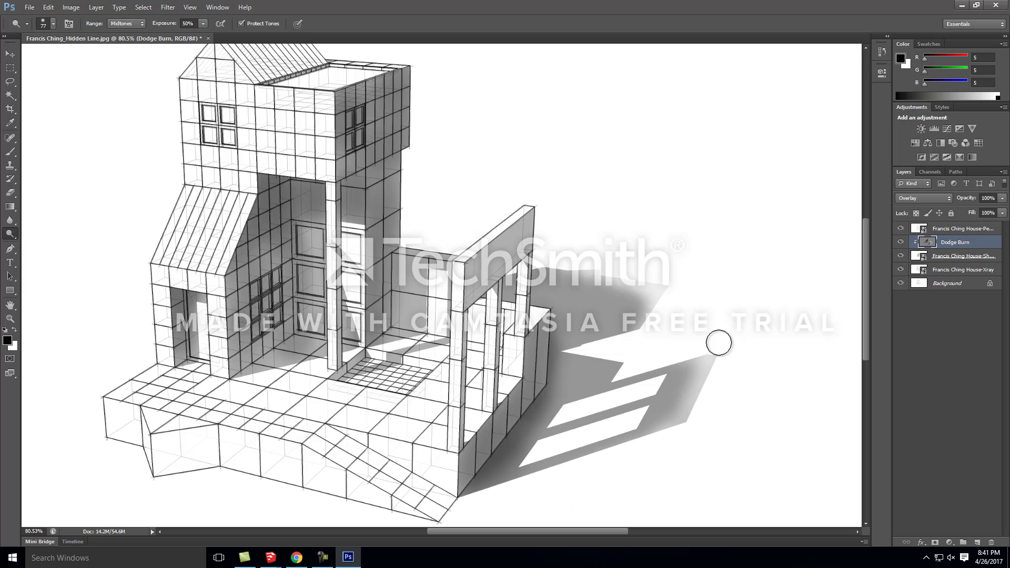
{"action": "mouse_move", "coordinate": [719, 343]}
{"action": "left_mouse_down"}
{"action": "mouse_move", "coordinate": [733, 377]}
{"action": "mouse_move", "coordinate": [688, 444]}
{"action": "mouse_move", "coordinate": [695, 357]}
{"action": "mouse_move", "coordinate": [742, 352]}
{"action": "mouse_move", "coordinate": [712, 368]}
{"action": "mouse_move", "coordinate": [706, 427]}
{"action": "mouse_move", "coordinate": [693, 424]}
{"action": "mouse_move", "coordinate": [704, 389]}
{"action": "mouse_move", "coordinate": [699, 337]}
{"action": "mouse_move", "coordinate": [676, 330]}
{"action": "mouse_move", "coordinate": [666, 423]}
{"action": "mouse_move", "coordinate": [697, 325]}
{"action": "mouse_move", "coordinate": [633, 489]}
{"action": "left_mouse_up"}
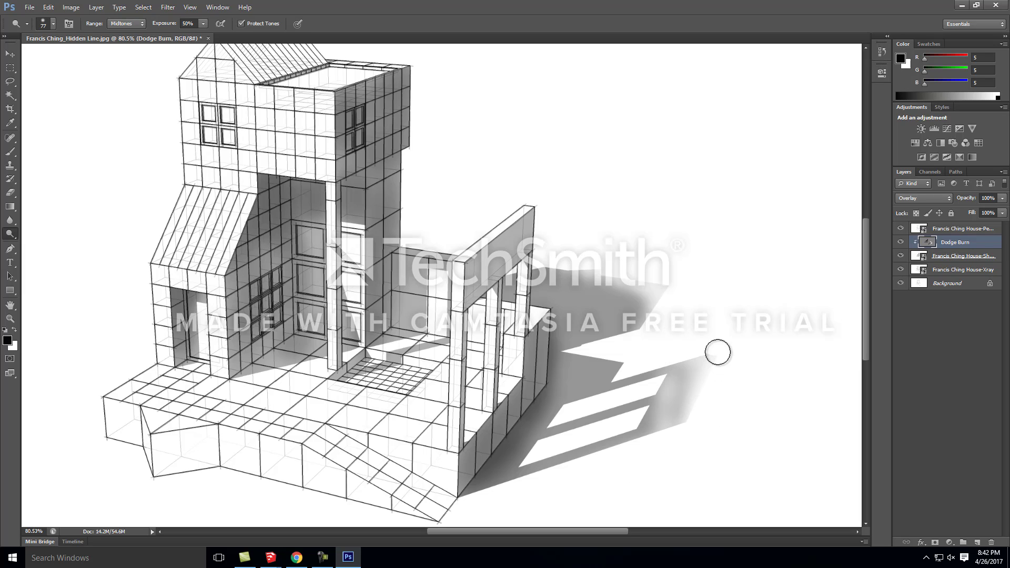
{"action": "left_click_drag", "start_coordinate": [683, 362], "coordinate": [676, 492]}
{"action": "mouse_move", "coordinate": [697, 321]}
{"action": "left_mouse_down"}
{"action": "mouse_move", "coordinate": [643, 302]}
{"action": "mouse_move", "coordinate": [658, 278]}
{"action": "mouse_move", "coordinate": [626, 363]}
{"action": "mouse_move", "coordinate": [600, 353]}
{"action": "mouse_move", "coordinate": [621, 376]}
{"action": "mouse_move", "coordinate": [641, 350]}
{"action": "mouse_move", "coordinate": [655, 293]}
{"action": "mouse_move", "coordinate": [609, 344]}
{"action": "mouse_move", "coordinate": [648, 333]}
{"action": "mouse_move", "coordinate": [653, 298]}
{"action": "mouse_move", "coordinate": [594, 265]}
{"action": "mouse_move", "coordinate": [549, 257]}
{"action": "mouse_move", "coordinate": [604, 262]}
{"action": "left_mouse_up"}
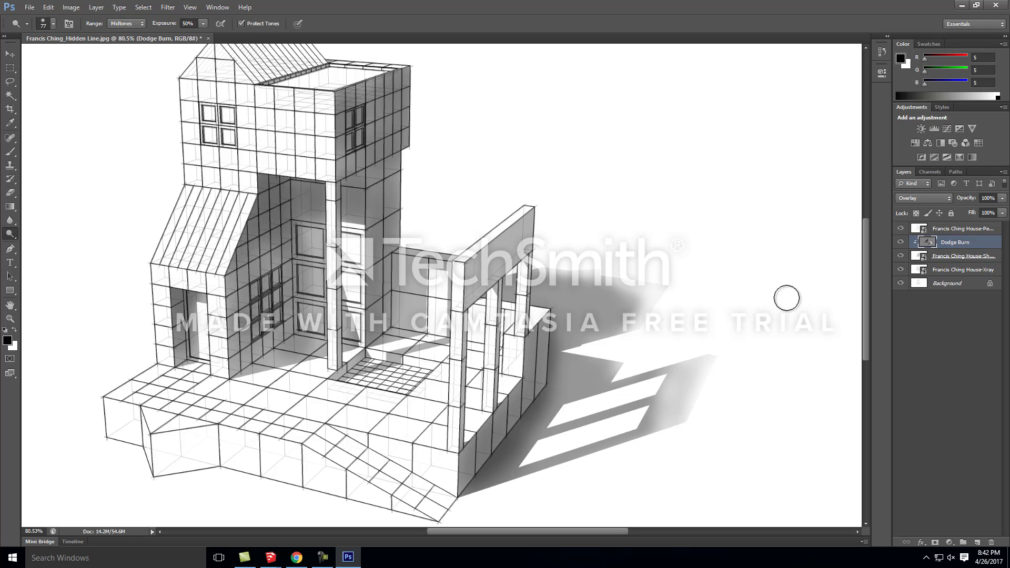
{"action": "scroll", "coordinate": [633, 294], "scroll_direction": "down", "scroll_amount": 2, "text": "alt"}
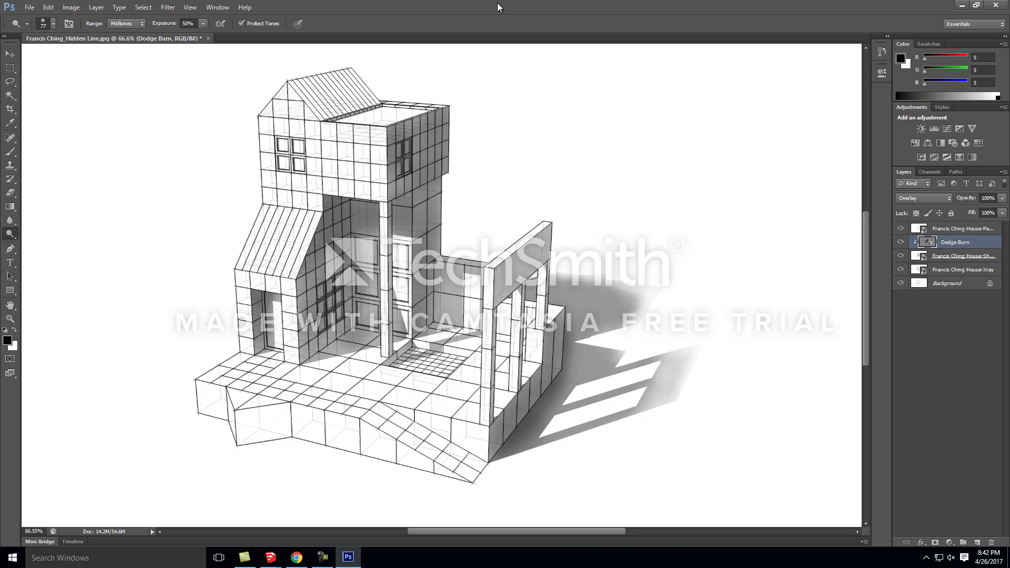
{"action": "left_click", "coordinate": [29, 8]}
{"action": "left_click", "coordinate": [35, 19]}
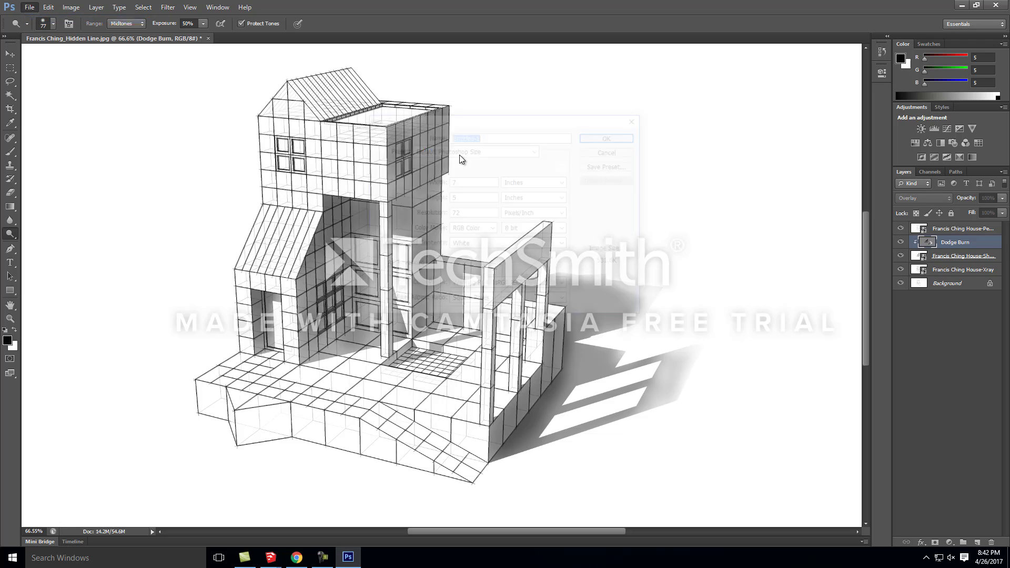
{"action": "left_click", "coordinate": [623, 153]}
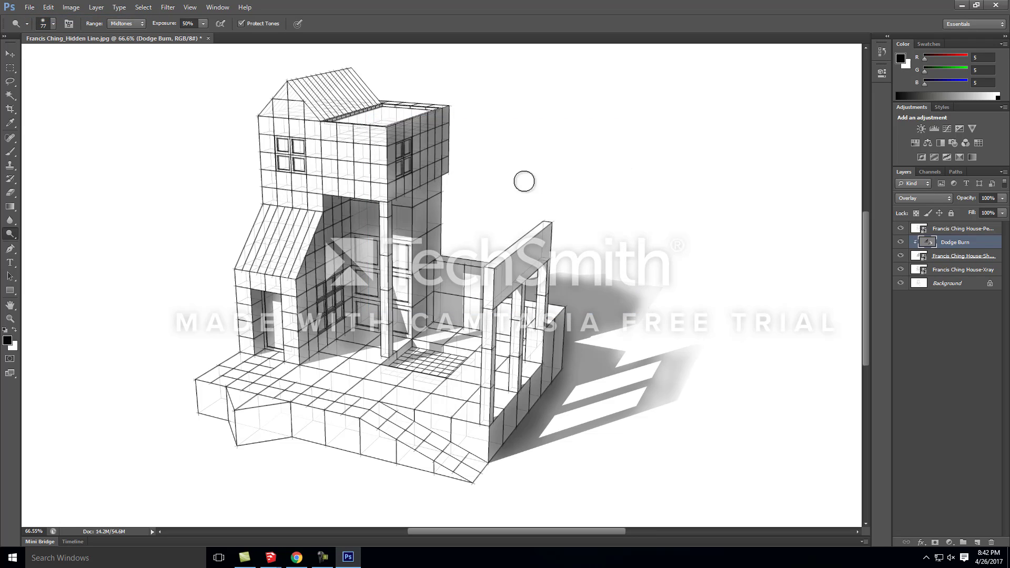